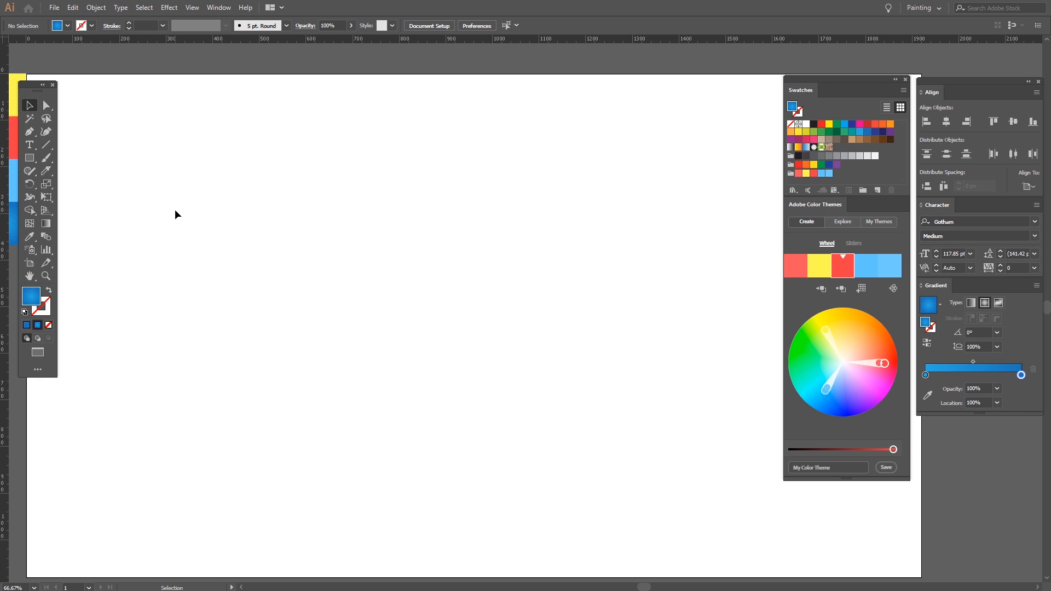
- Add the text "ചേട്ടാാാ ഇത്തിരി ചോർർർ" in ML-KV-Jayashree2 Condensed Black at 59.4 pt in the artboard's upper left area and shift it slightly left
key(t)
click(210, 174)
text(ചേട്ടാാാ ഇത്തിരി ചോർർർ)
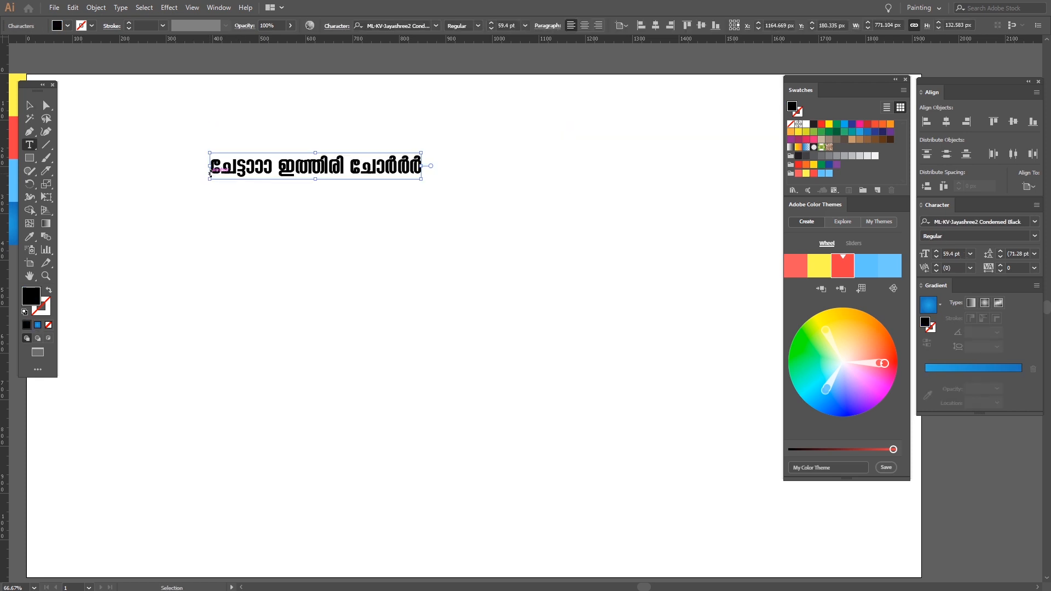
click(29, 105)
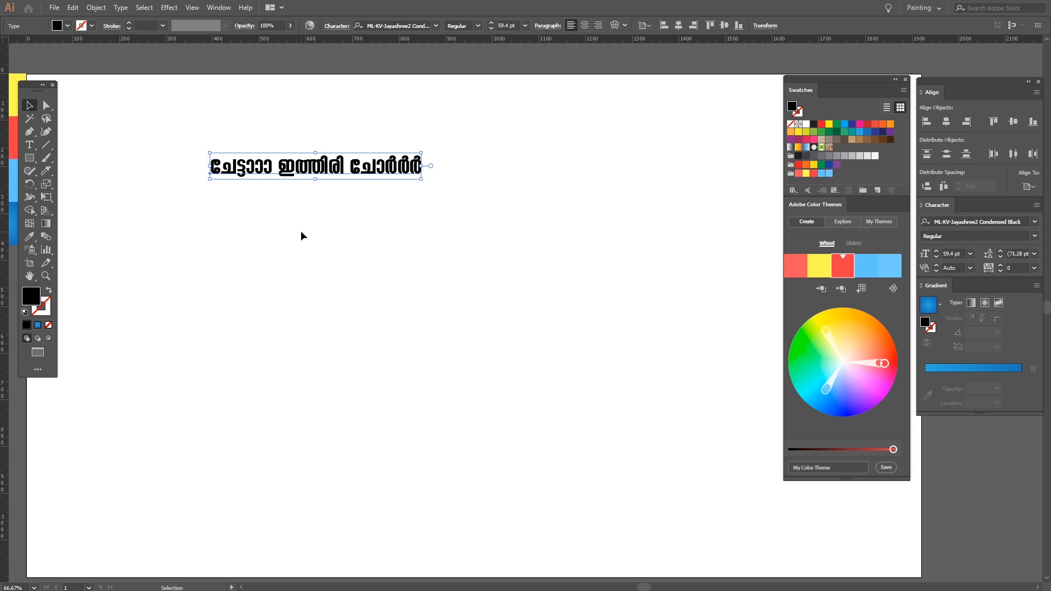
click(409, 227)
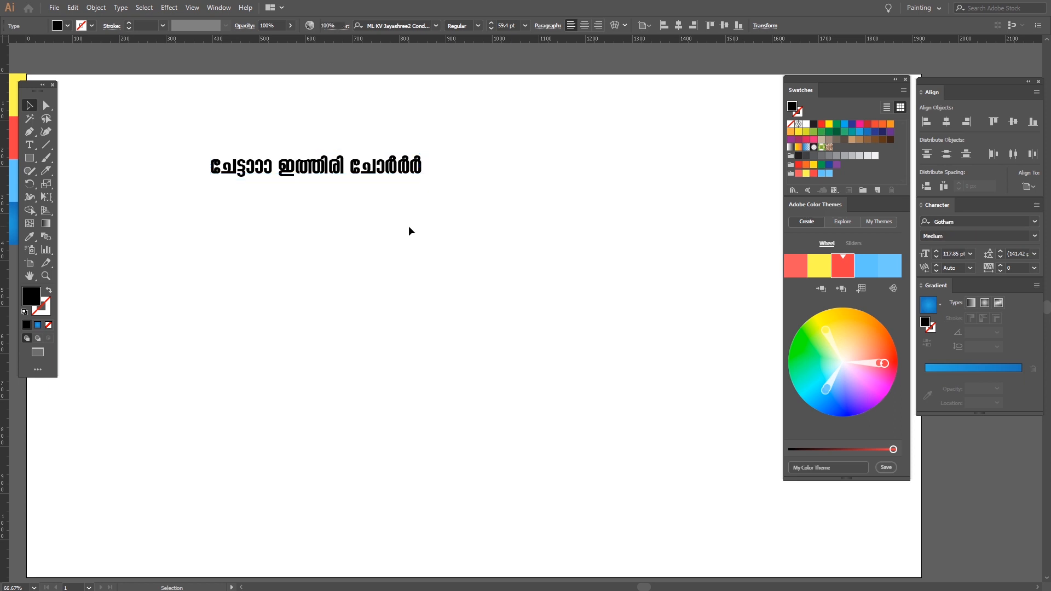
drag(313, 174, 282, 170)
click(294, 205)
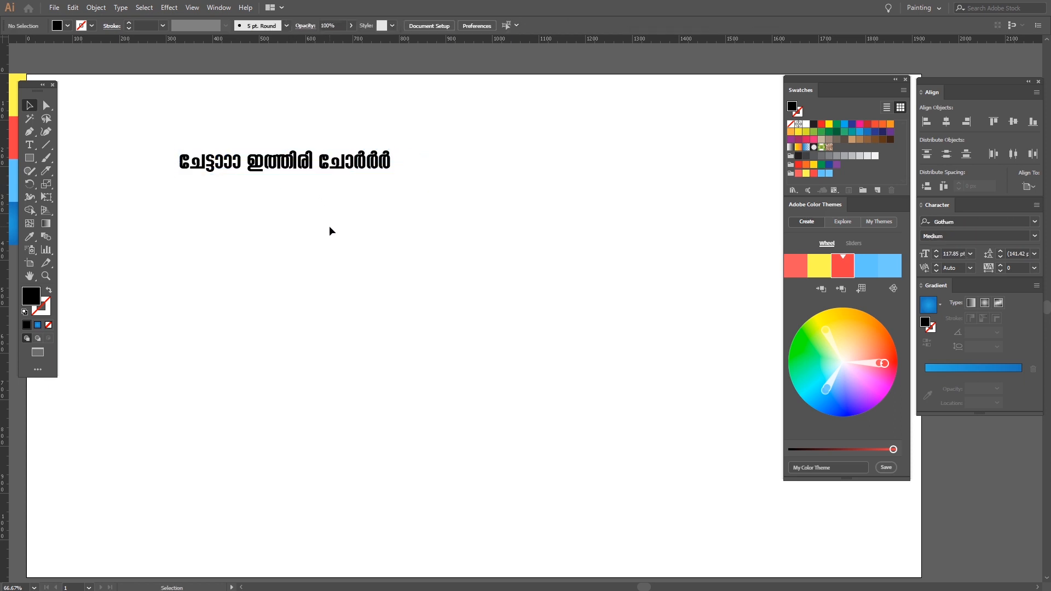
drag(330, 226, 327, 204)
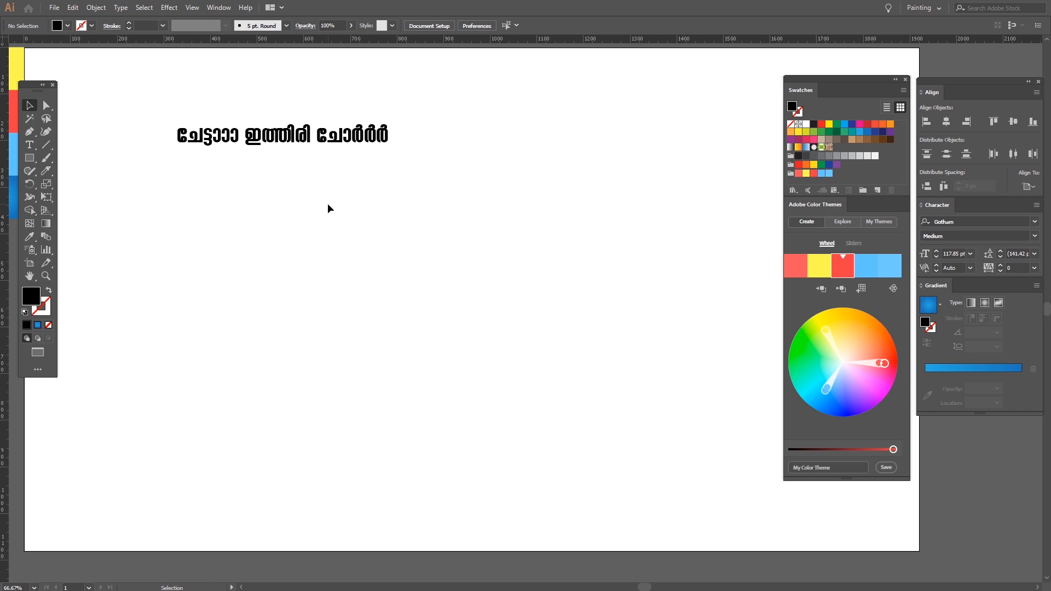
drag(303, 164, 336, 221)
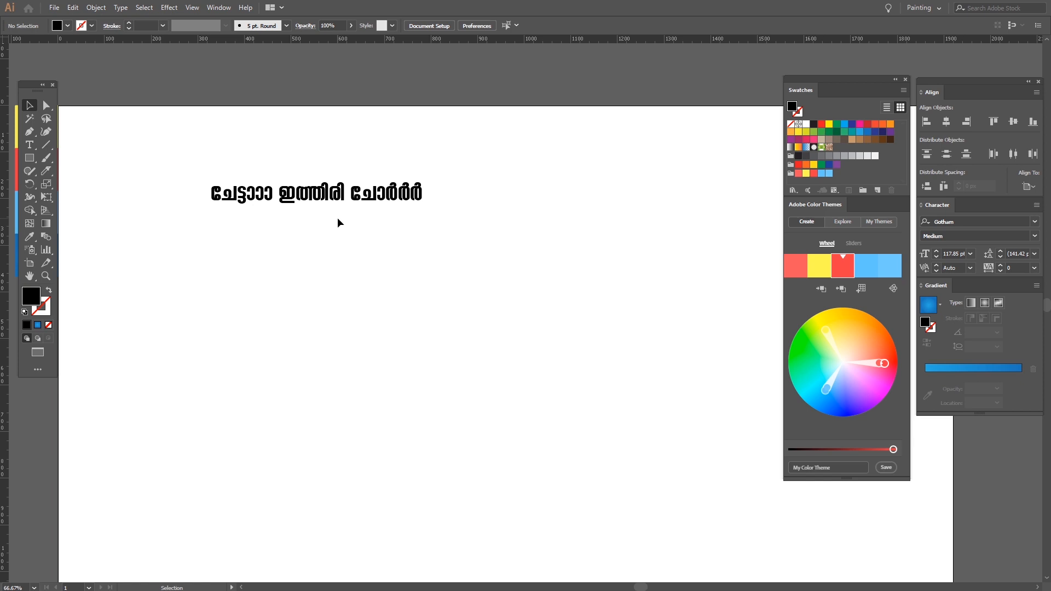
mouse_move(336, 221)
mouse_down()
mouse_move(322, 173)
mouse_move(334, 218)
mouse_up()
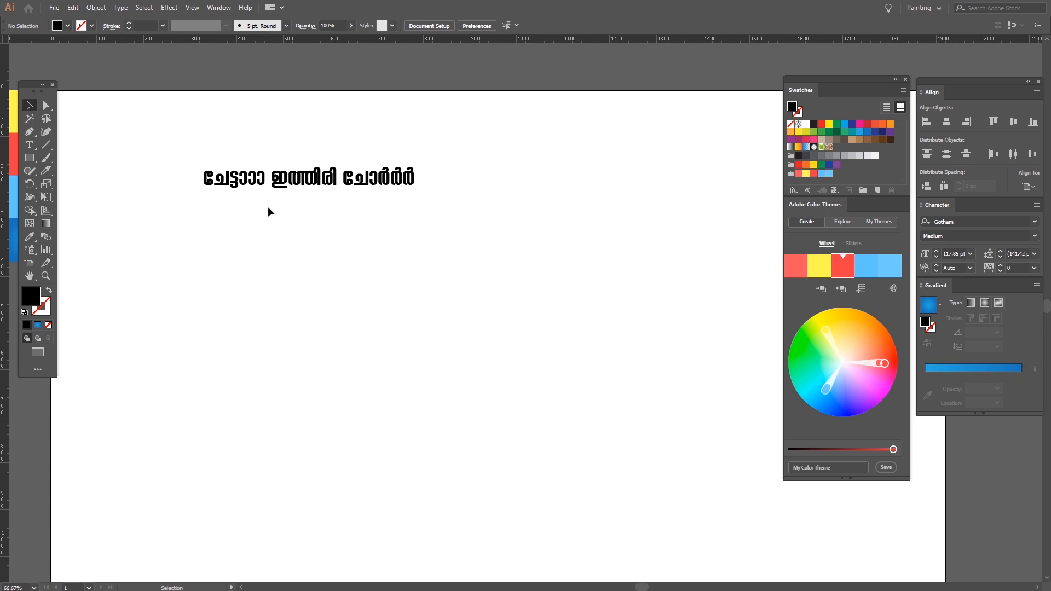
scroll(278, 200, up, 4)
drag(285, 188, 356, 284)
scroll(356, 284, down, 1)
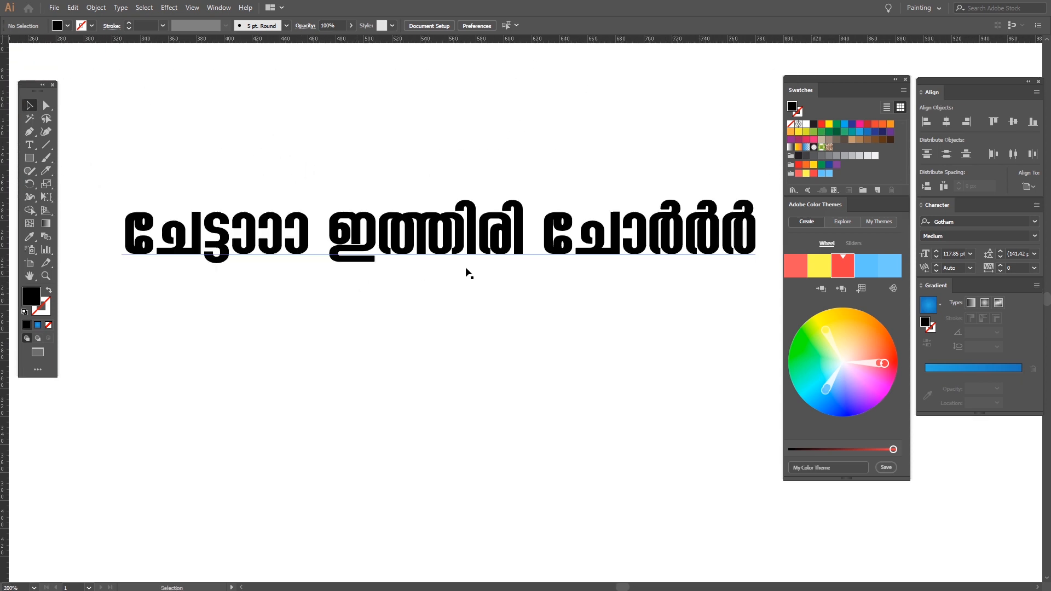
drag(477, 271, 463, 251)
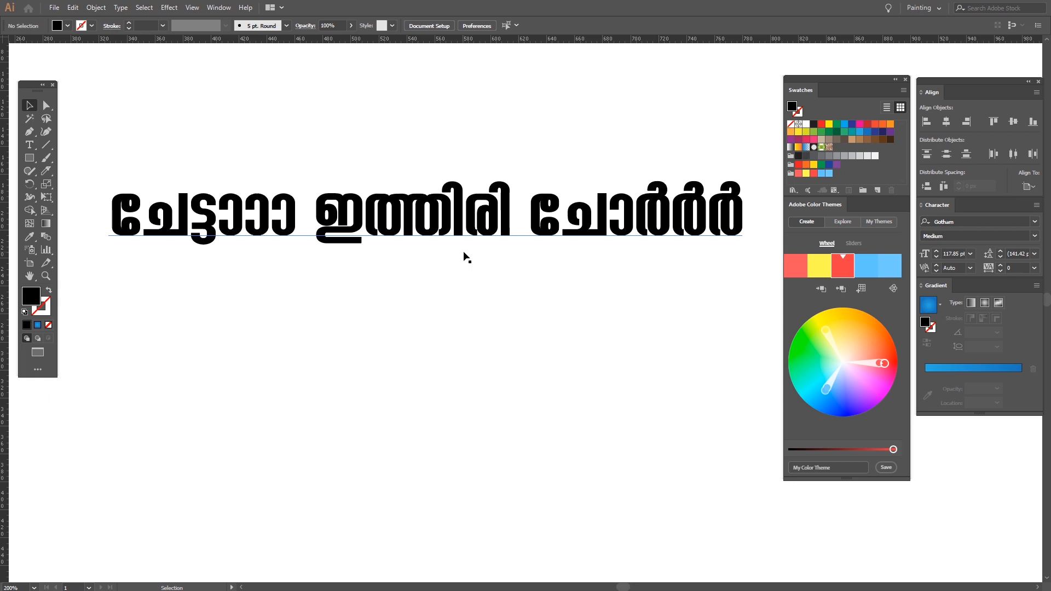
scroll(465, 254, down, 1)
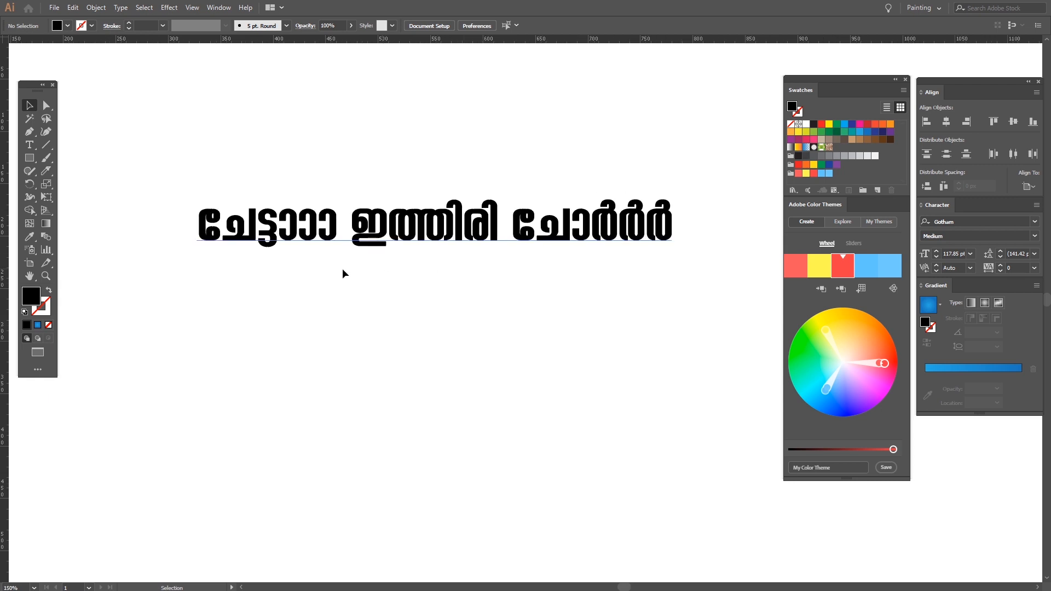
- Move the yellow, red and light blue colour squares together onto the artboard's left side, below the text
scroll(465, 252, down, 1)
drag(216, 296, 378, 309)
drag(166, 86, 436, 452)
drag(521, 423, 393, 266)
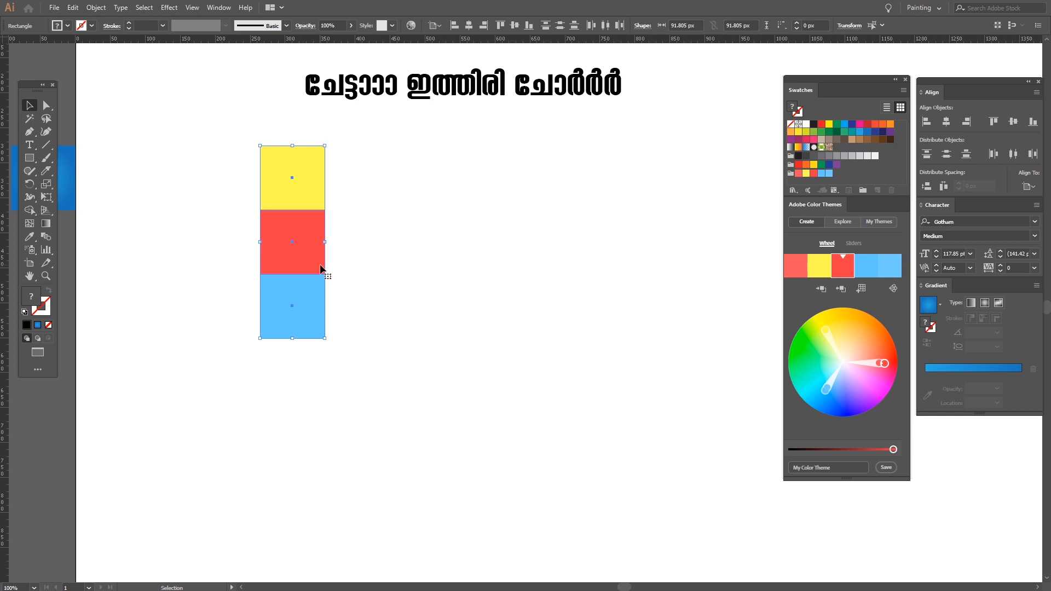
drag(317, 220, 190, 197)
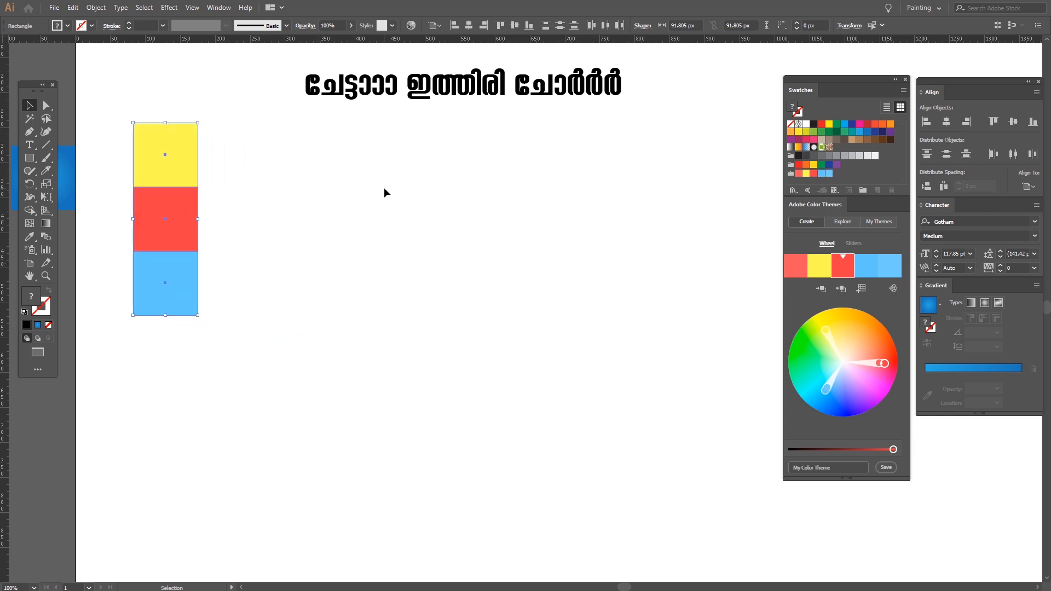
click(385, 192)
- Move the blue gradient square directly beneath the light blue square to complete the colour column
drag(196, 205, 367, 213)
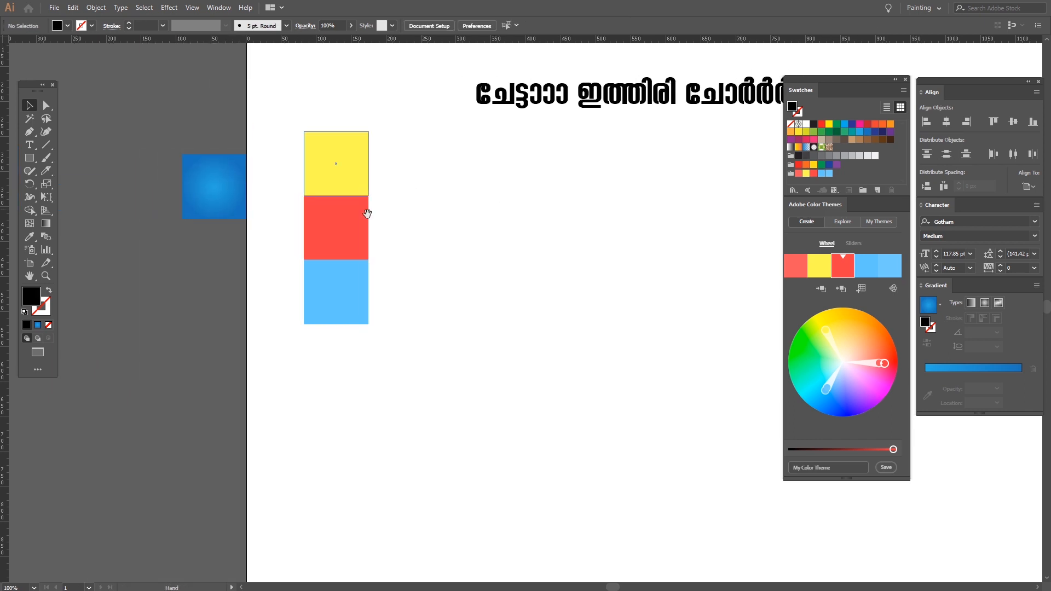
drag(220, 182, 337, 355)
click(432, 331)
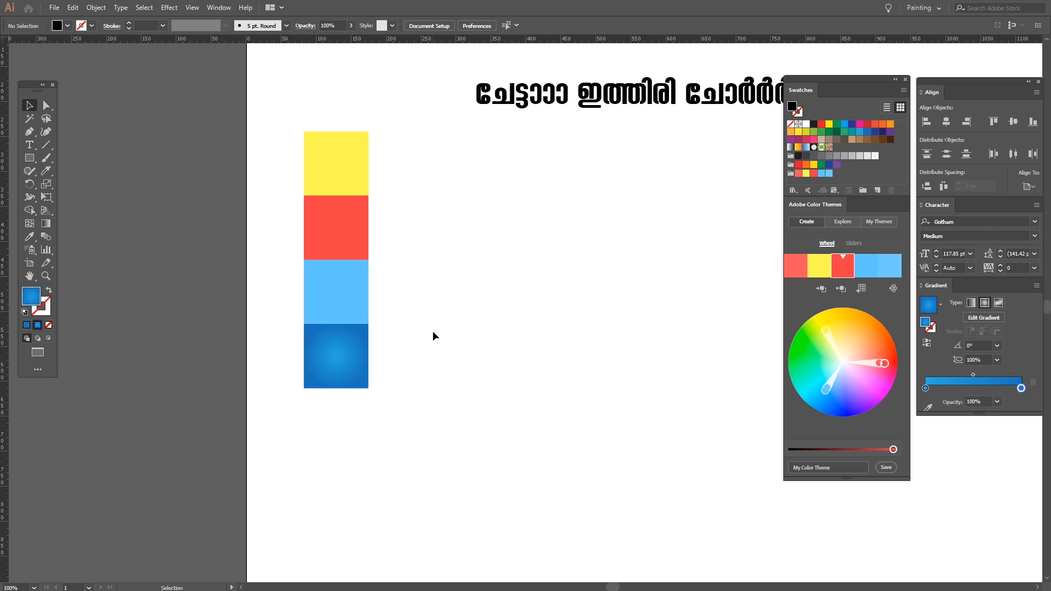
- Duplicate the text line twice straight down to make three stacked, left-aligned copies
drag(511, 323, 330, 344)
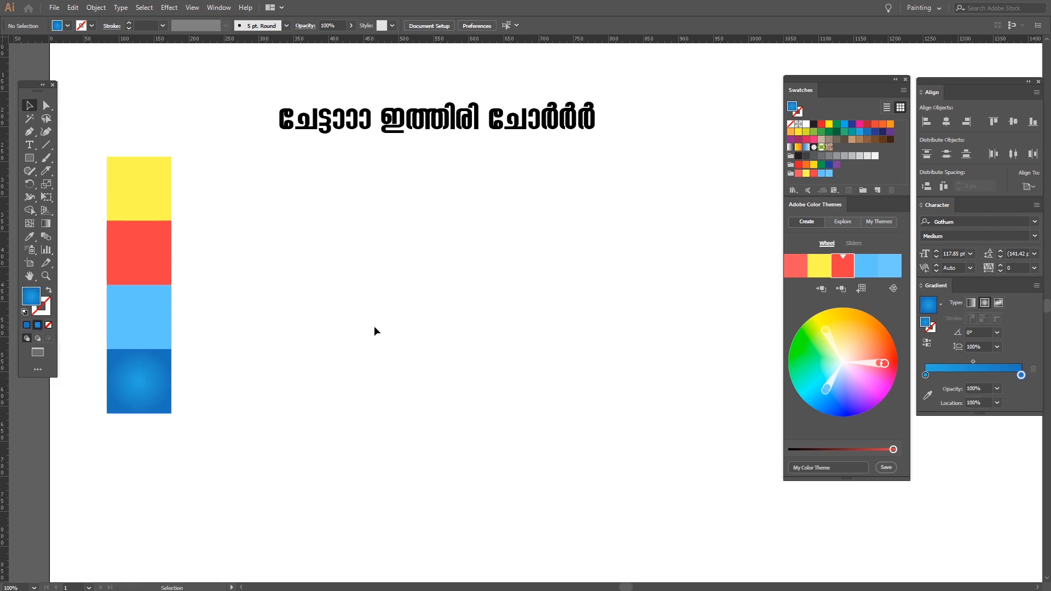
scroll(374, 331, down, 1)
scroll(379, 321, down, 1)
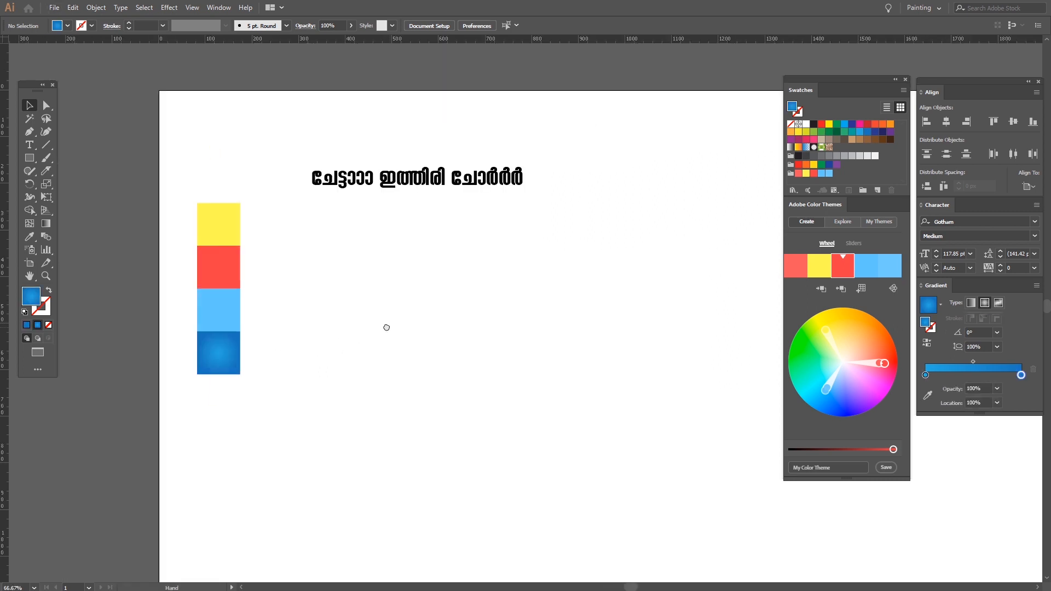
drag(387, 326, 301, 298)
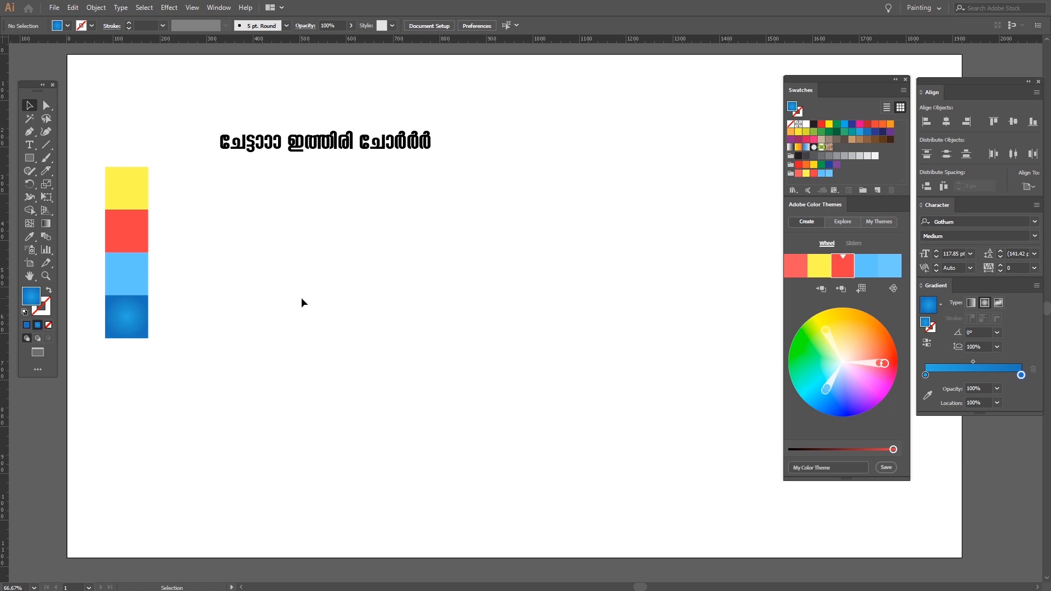
scroll(287, 292, right, 2)
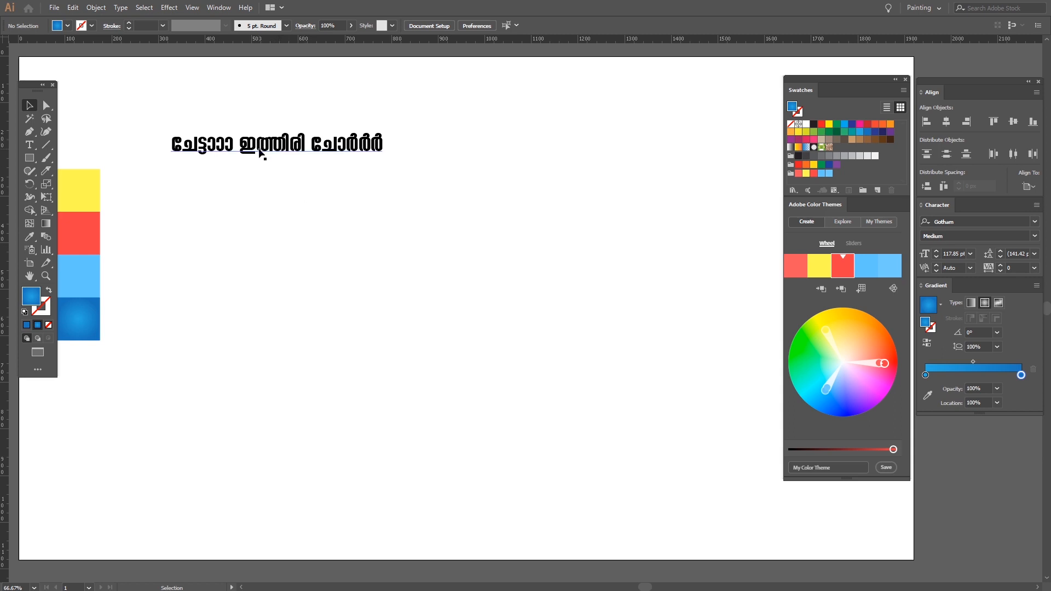
drag(260, 153, 272, 192)
- Delete the last two words of the first text line, keeping only "ചേട്ടാാാ"
key(t)
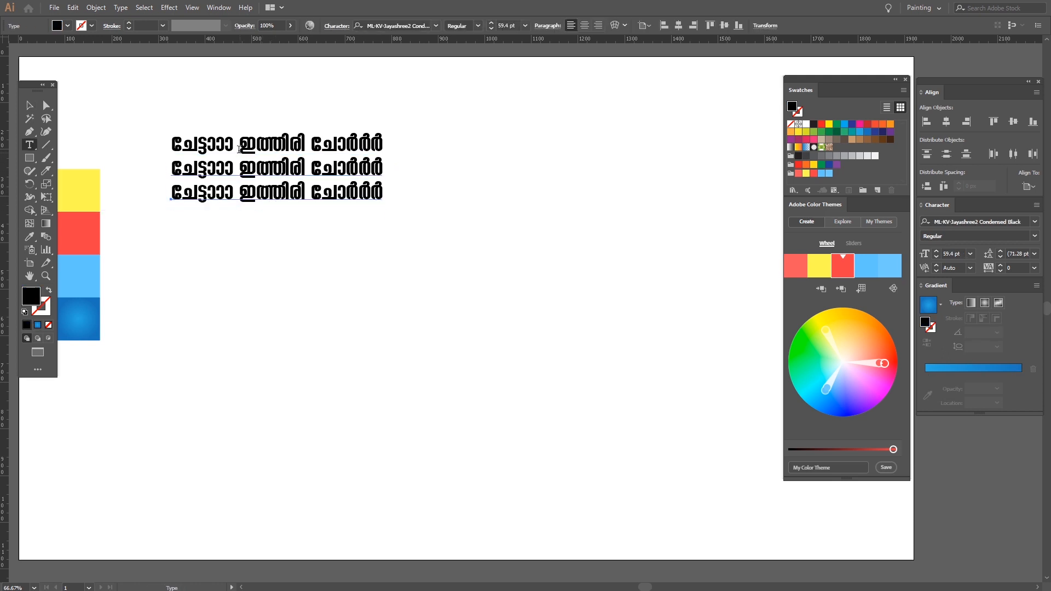
scroll(235, 144, up, 2)
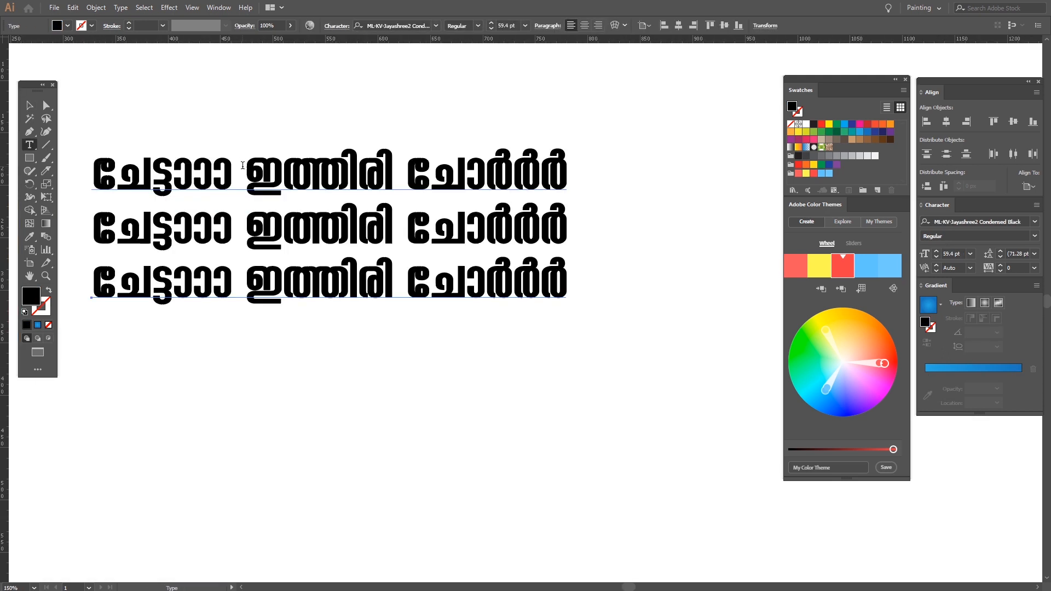
drag(235, 144, 667, 156)
key(BackSpace)
key(BackSpace)
- Trim the second text line to "ഇത്തിരി" and the third line to "ചോർർർ"
drag(247, 225, 95, 227)
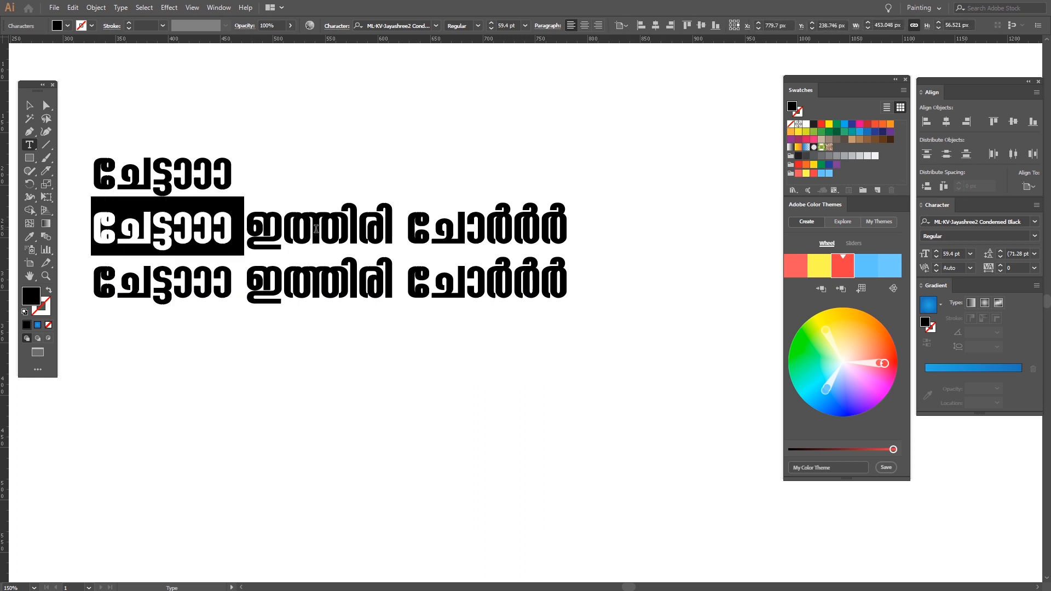
key(BackSpace)
drag(238, 229, 415, 230)
key(BackSpace)
drag(405, 279, 89, 280)
key(BackSpace)
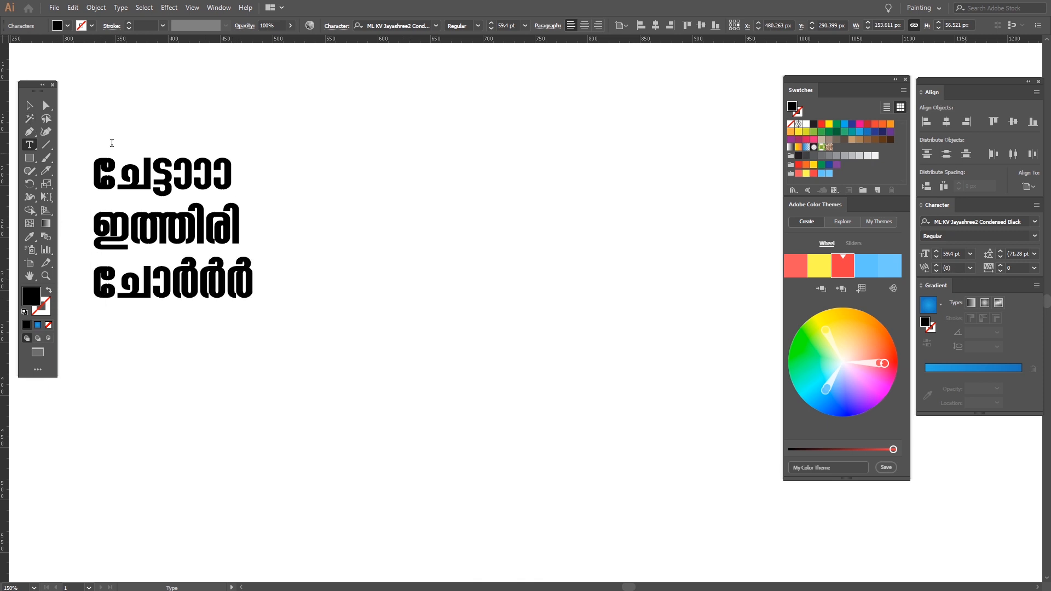
click(29, 105)
click(351, 169)
- Draw a circle about 610 px in diameter to the right of the words, with a 1 pt black stroke and no fill
scroll(356, 272, down, 2)
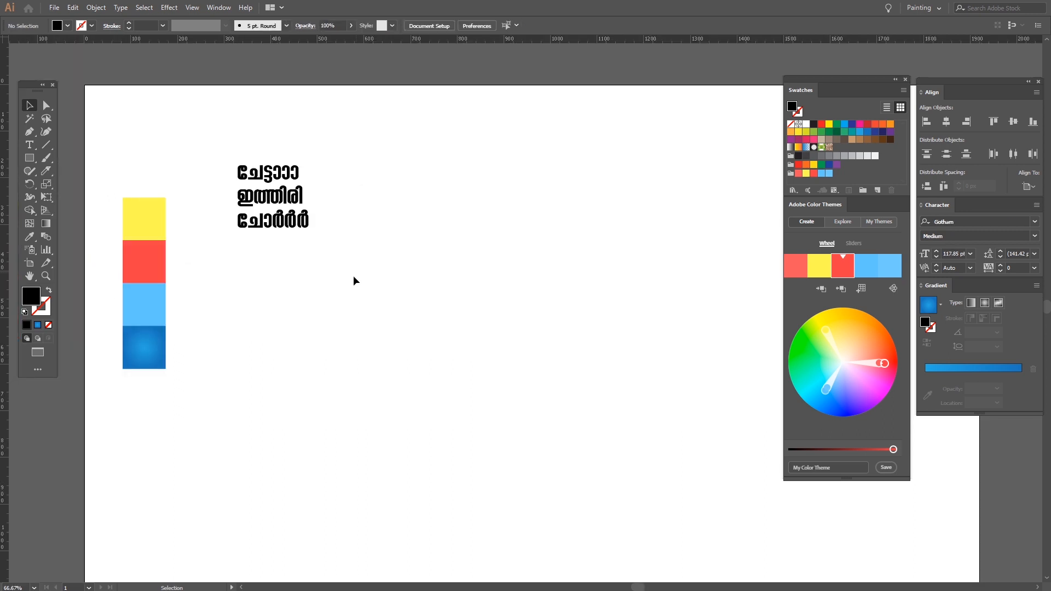
key(space)
drag(318, 253, 279, 229)
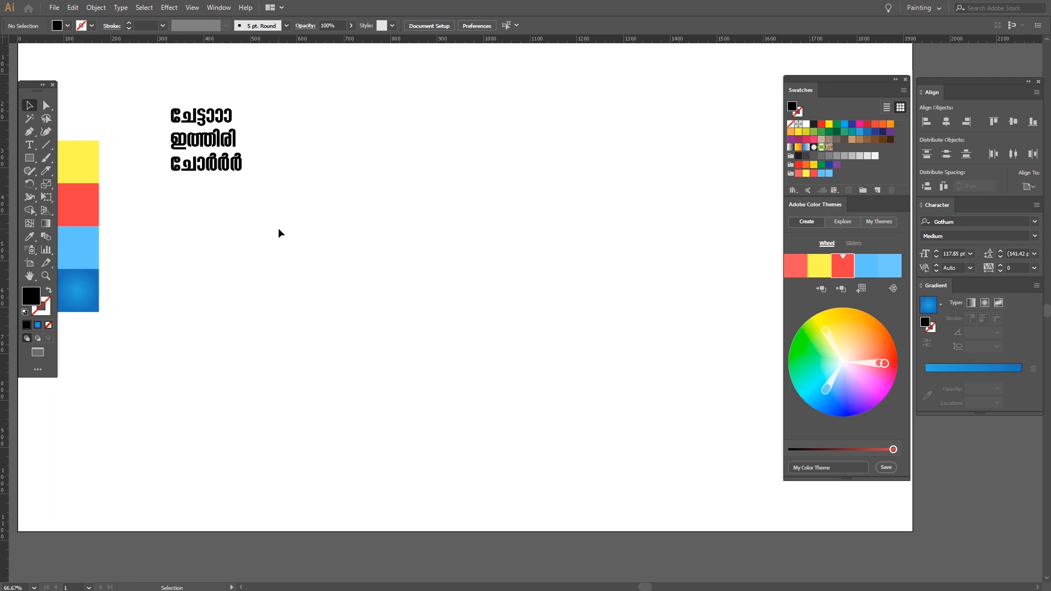
key(l)
drag(376, 174, 660, 457)
key(v)
drag(563, 299, 555, 277)
key(space)
drag(519, 240, 525, 277)
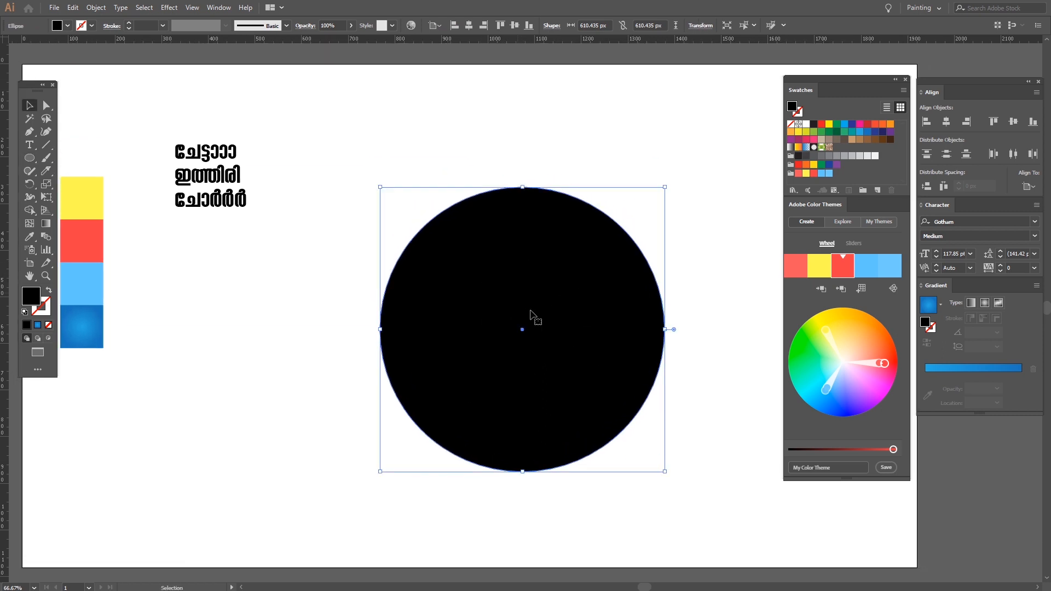
click(48, 291)
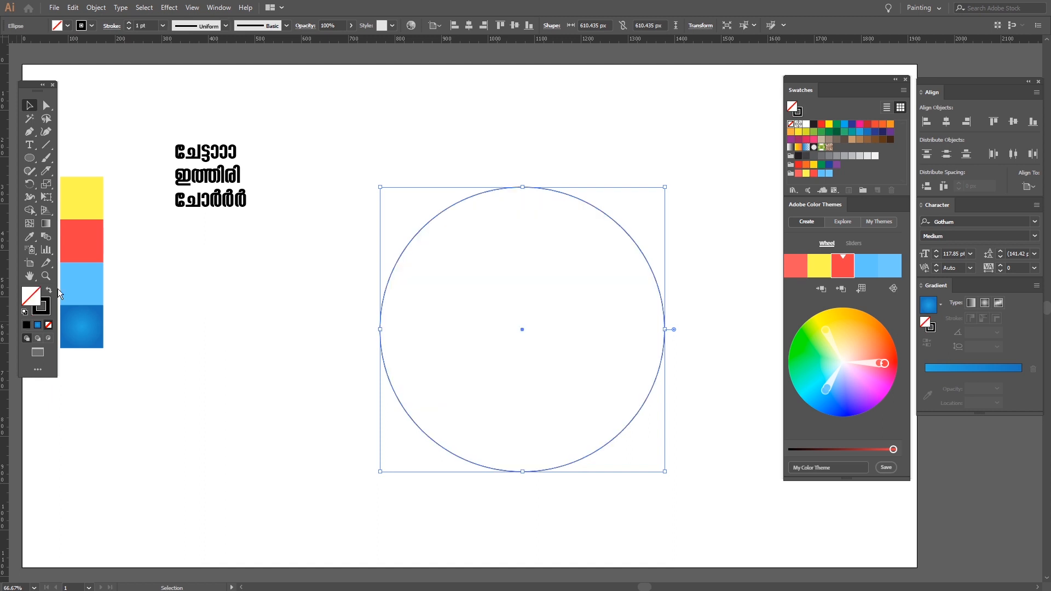
click(327, 356)
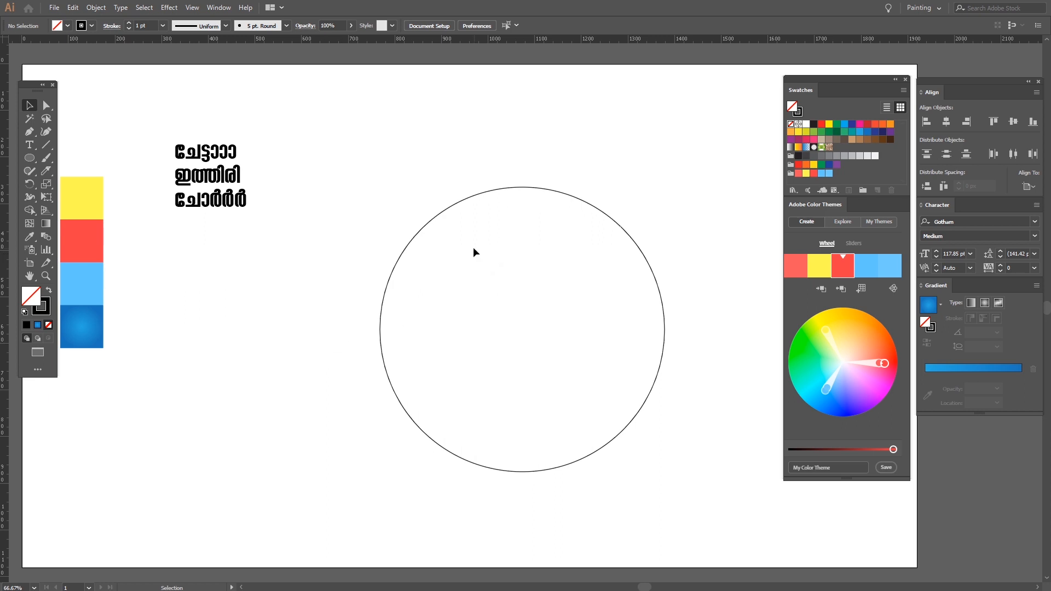
- Select the circle and activate the Knife tool for cutting it
click(471, 197)
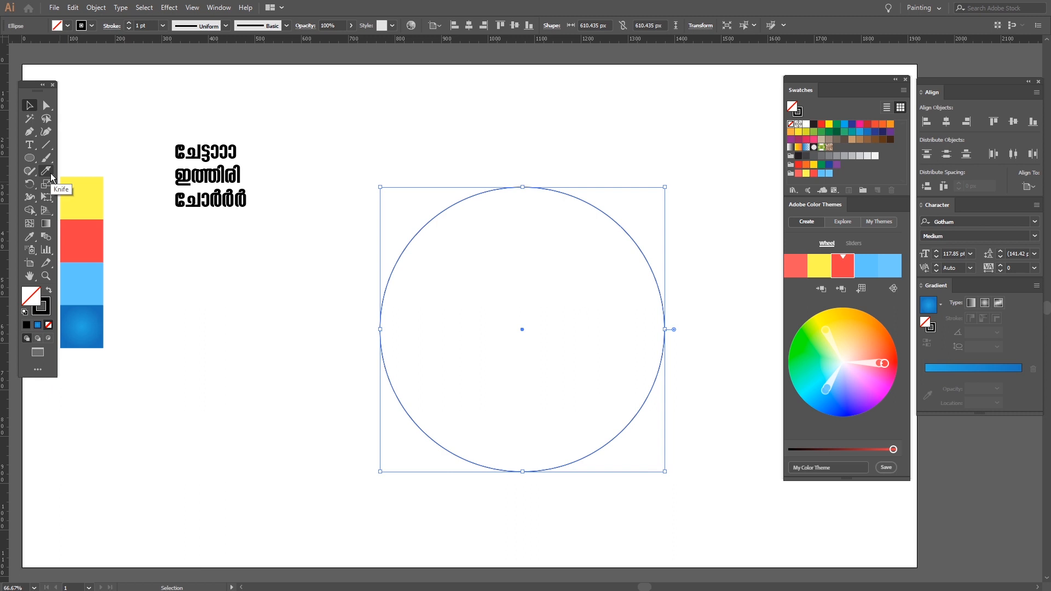
drag(50, 173, 82, 169)
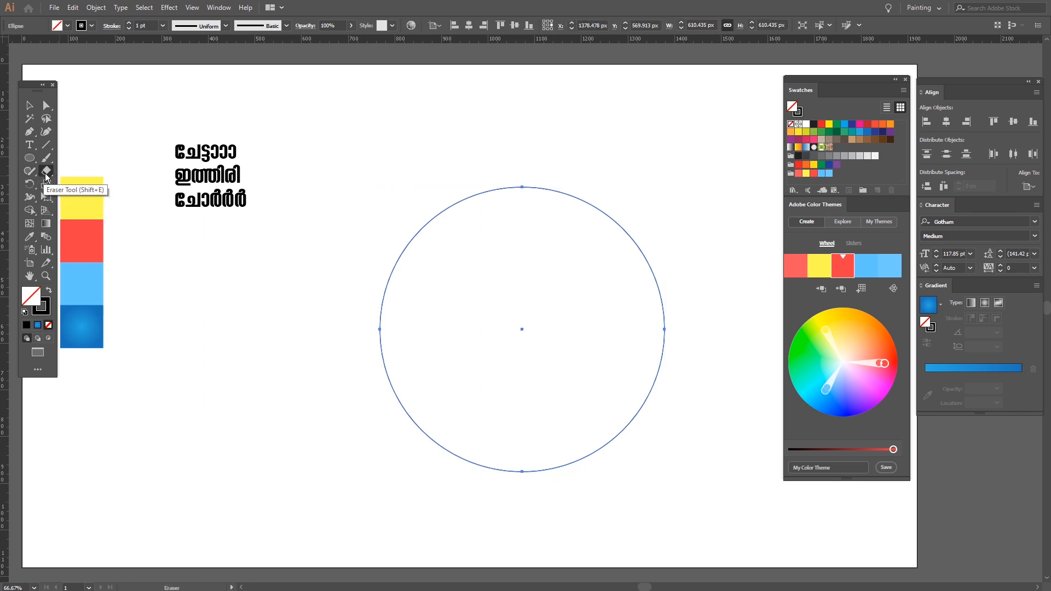
click(46, 175)
click(67, 197)
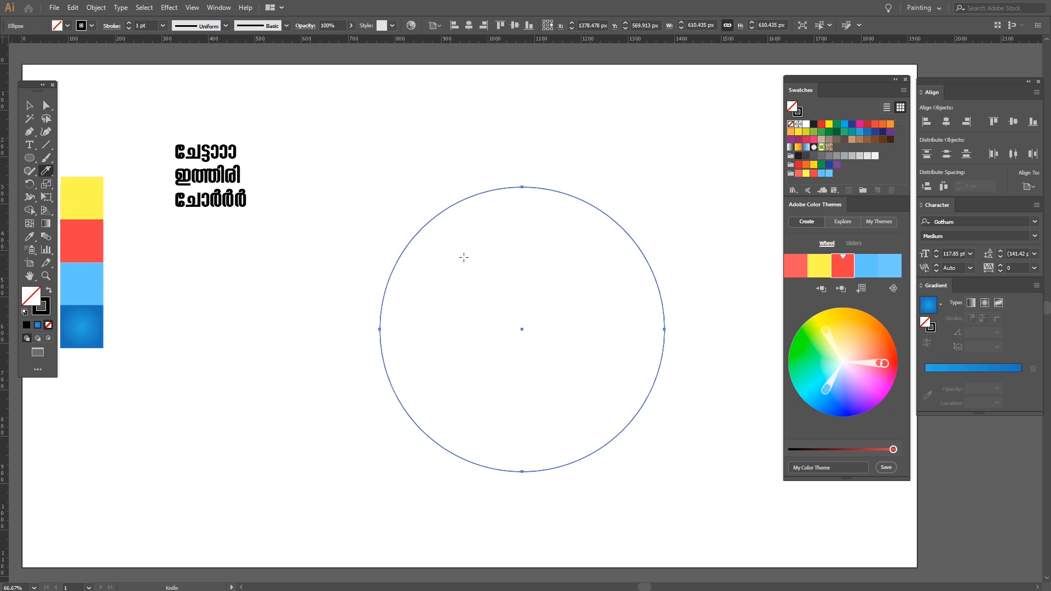
key(space)
drag(424, 246, 379, 222)
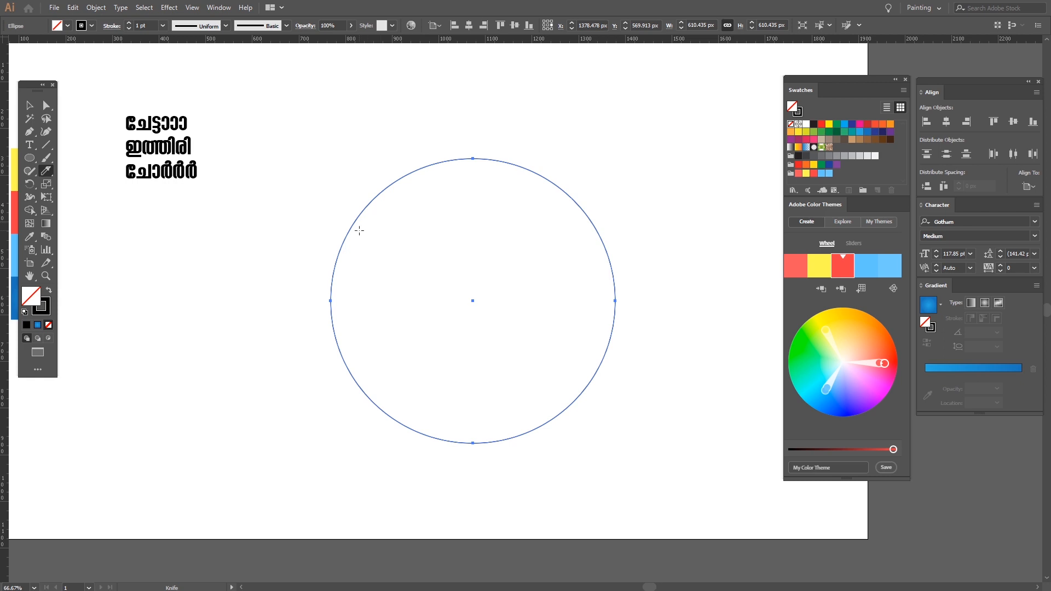
mouse_move(316, 236)
mouse_down()
mouse_move(375, 246)
mouse_move(501, 235)
mouse_move(582, 196)
mouse_up()
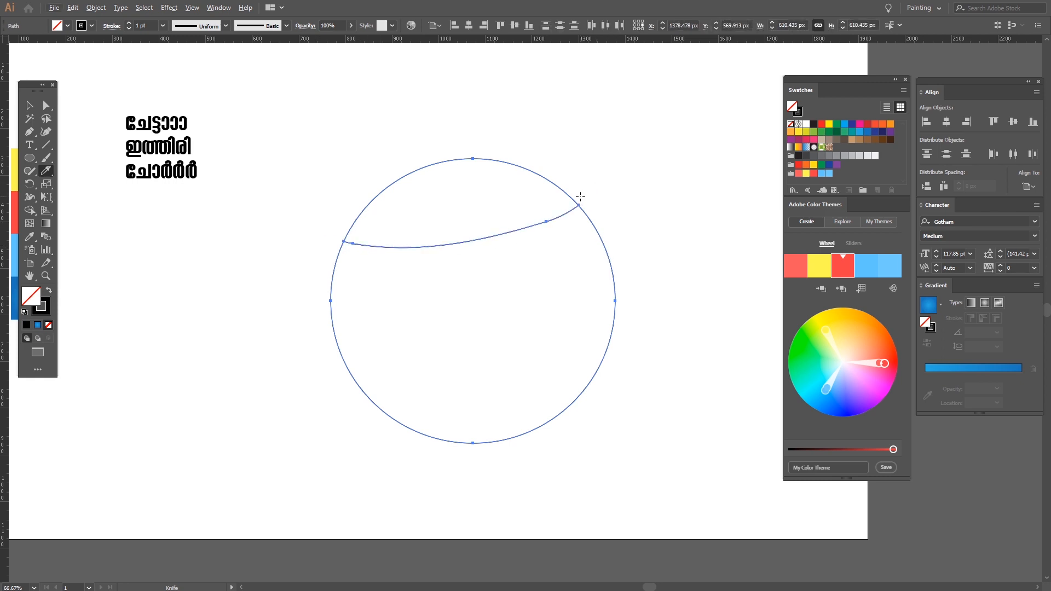
key(ctrl+z)
mouse_move(317, 219)
mouse_down()
mouse_move(417, 236)
mouse_move(543, 218)
mouse_move(589, 172)
mouse_up()
key(ctrl+z)
- Cut the circle into three pieces with freehand Knife strokes: a sagging curve across the upper part and an arched curve across the lower part
mouse_move(317, 227)
mouse_down()
mouse_move(456, 242)
mouse_move(591, 192)
mouse_move(601, 171)
mouse_up()
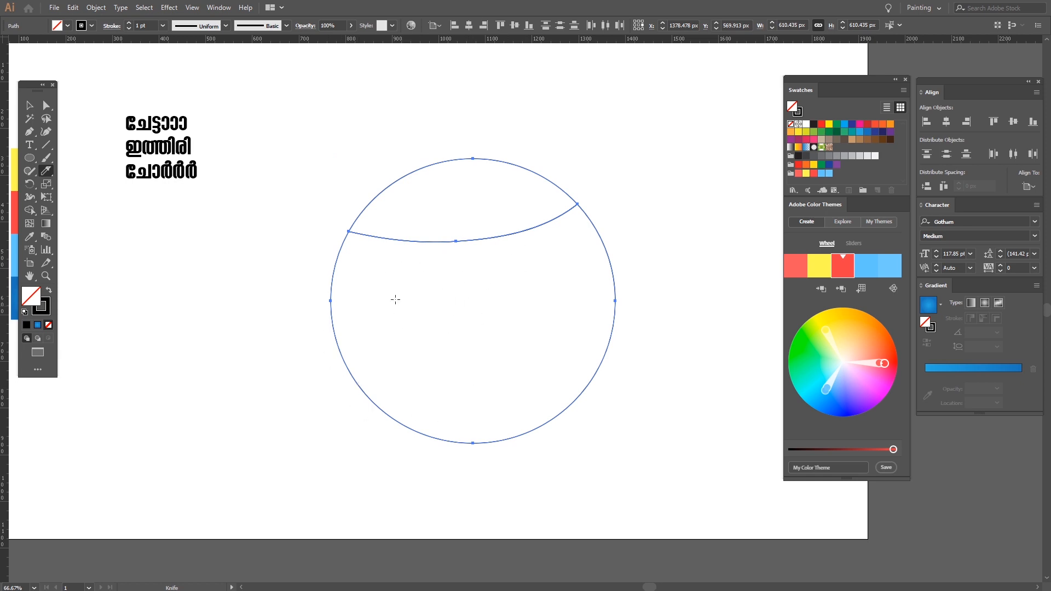
mouse_move(298, 398)
mouse_down()
mouse_move(406, 342)
mouse_move(629, 335)
mouse_move(676, 356)
mouse_up()
key(ctrl+z)
mouse_move(314, 391)
mouse_down()
mouse_move(401, 349)
mouse_move(572, 335)
mouse_move(647, 361)
mouse_up()
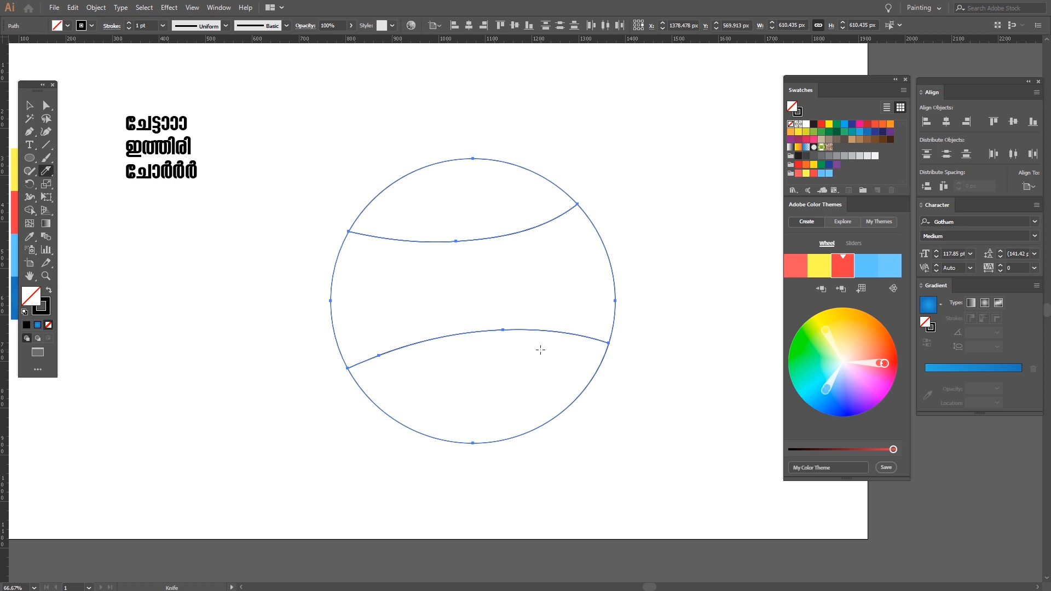
key(v)
key(space)
drag(511, 330, 544, 307)
click(284, 246)
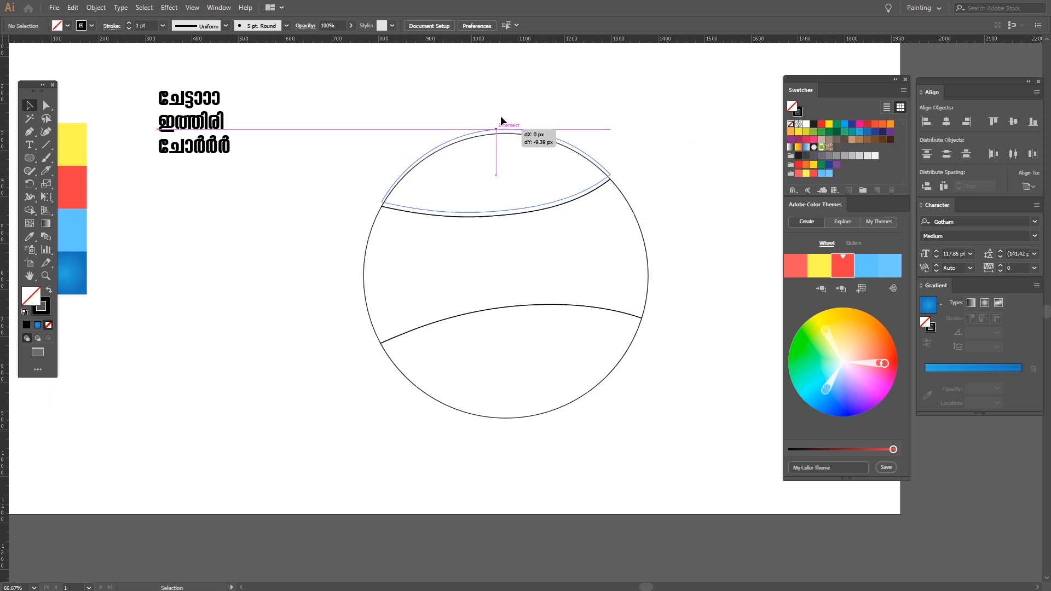
- Pull the circle's top and middle pieces apart to test the cuts, and undo the moves
drag(500, 131, 502, 94)
drag(638, 204, 674, 182)
click(611, 400)
key(a)
key(ctrl+z)
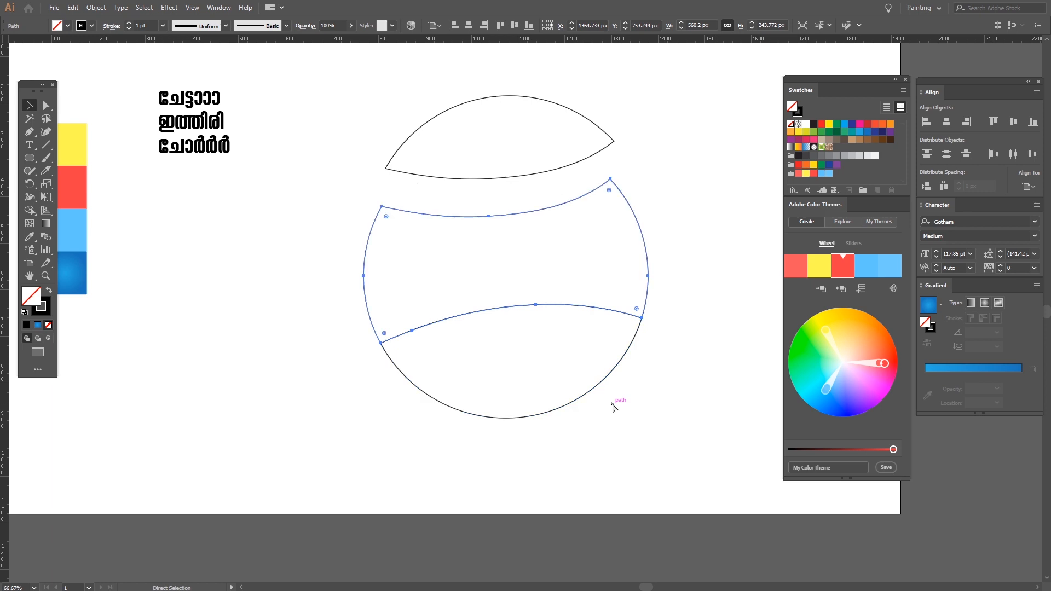
key(ctrl+z)
key(v)
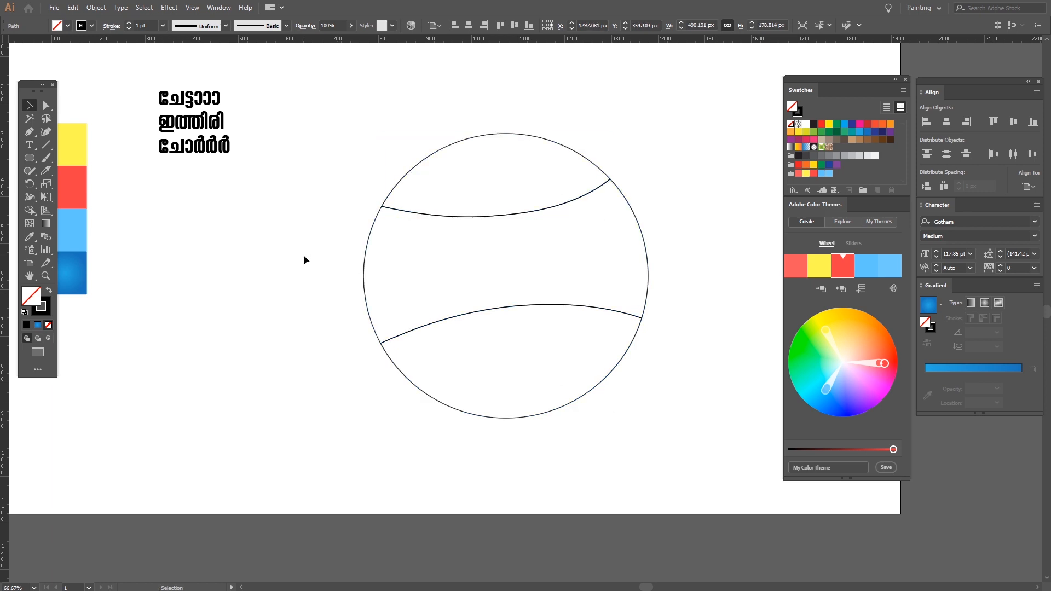
click(304, 256)
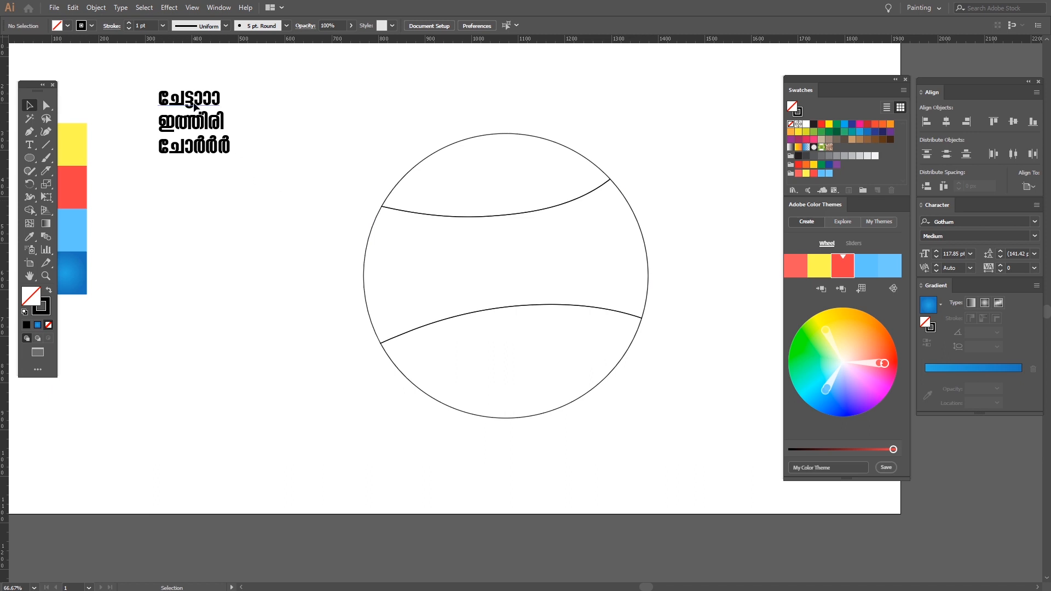
scroll(194, 108, up, 2)
drag(199, 110, 180, 176)
scroll(183, 156, down, 1)
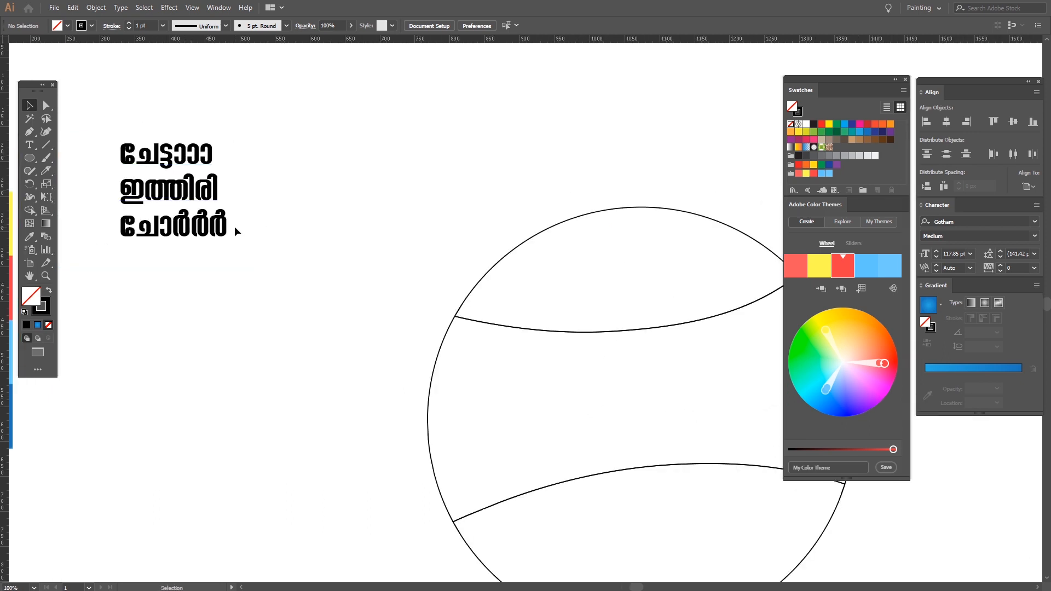
drag(235, 226, 164, 105)
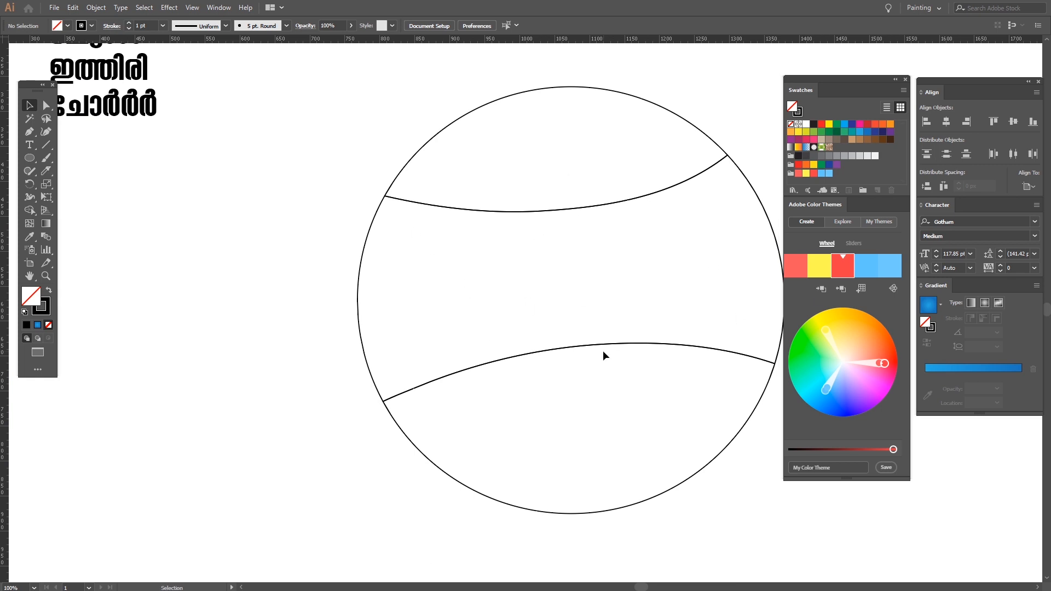
- Duplicate the original artboard together with the words, sliced circle and colour squares, placing the copy below it
scroll(603, 351, down, 1)
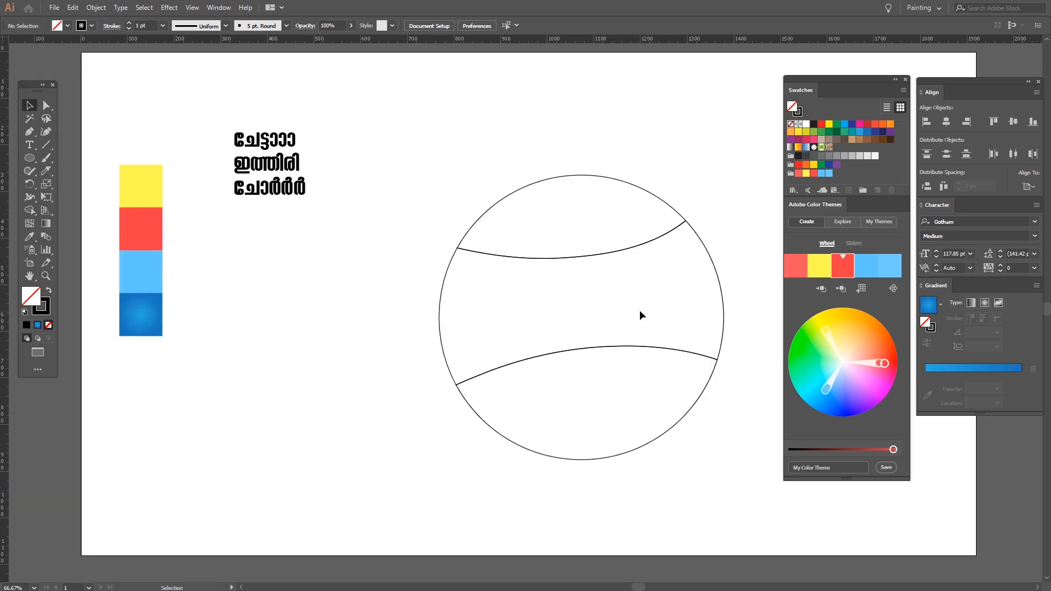
scroll(640, 310, down, 2)
drag(635, 328, 488, 258)
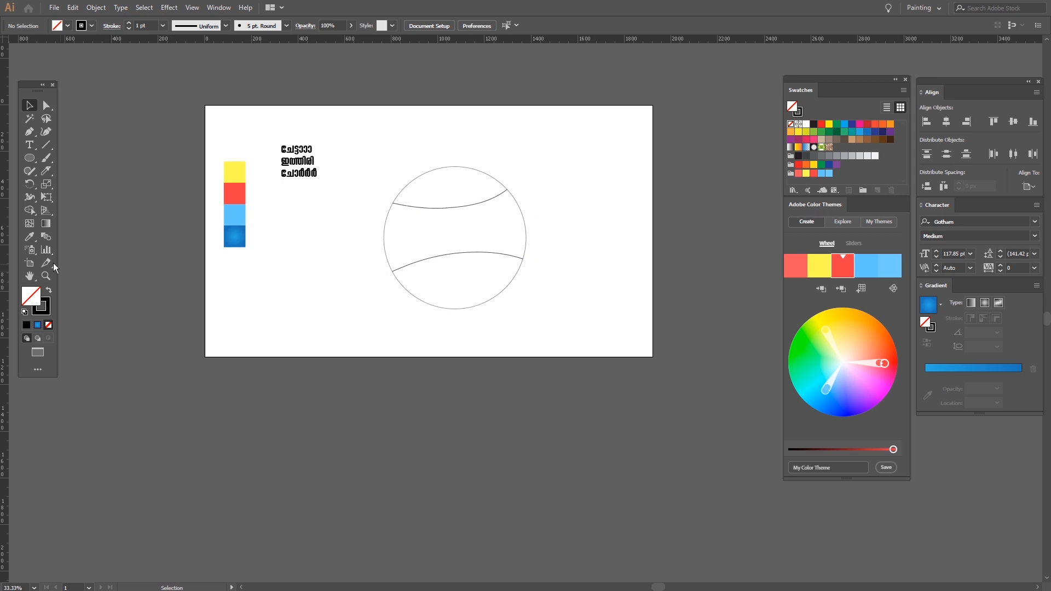
click(29, 263)
scroll(476, 171, down, 2)
drag(519, 208, 743, 368)
scroll(541, 469, up, 2)
scroll(540, 469, up, 1)
scroll(672, 372, down, 1)
key(v)
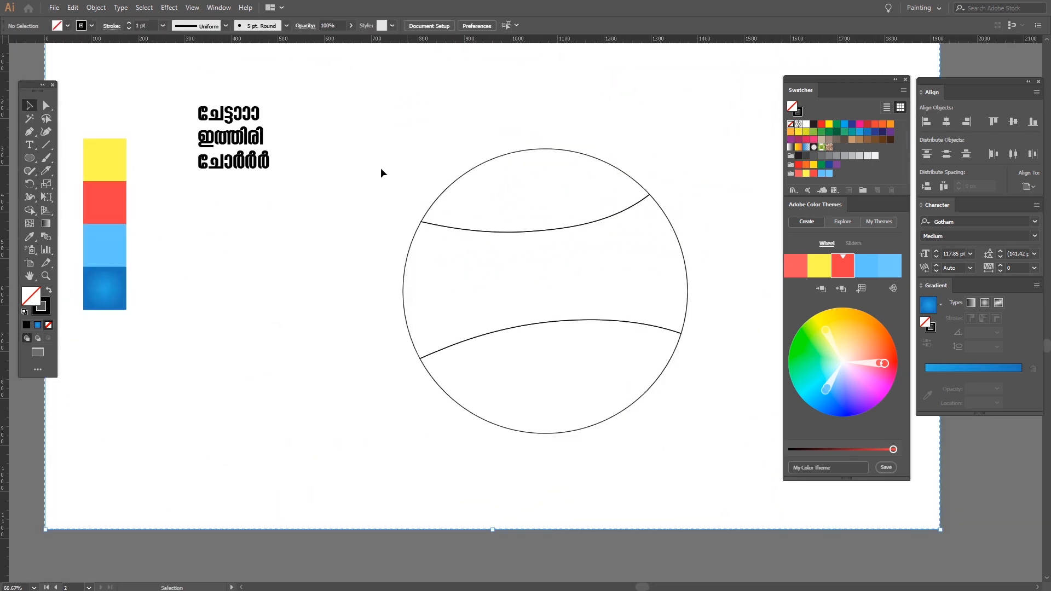
- Warp the word "ചേട്ടാാാ" into the circle's top piece with Envelope Distort, Make with Top Object
drag(399, 117, 322, 147)
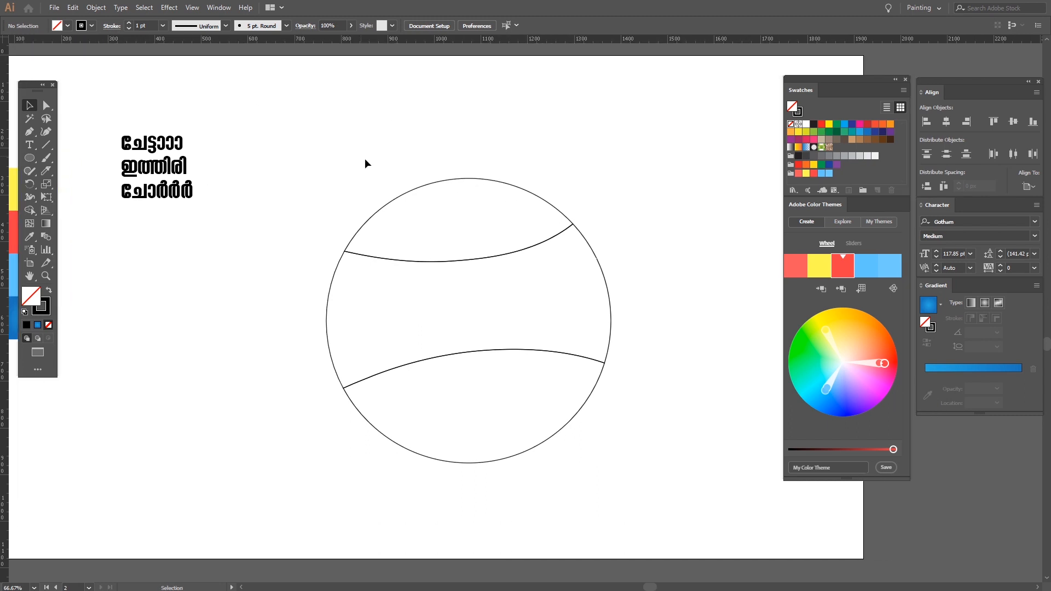
click(401, 197)
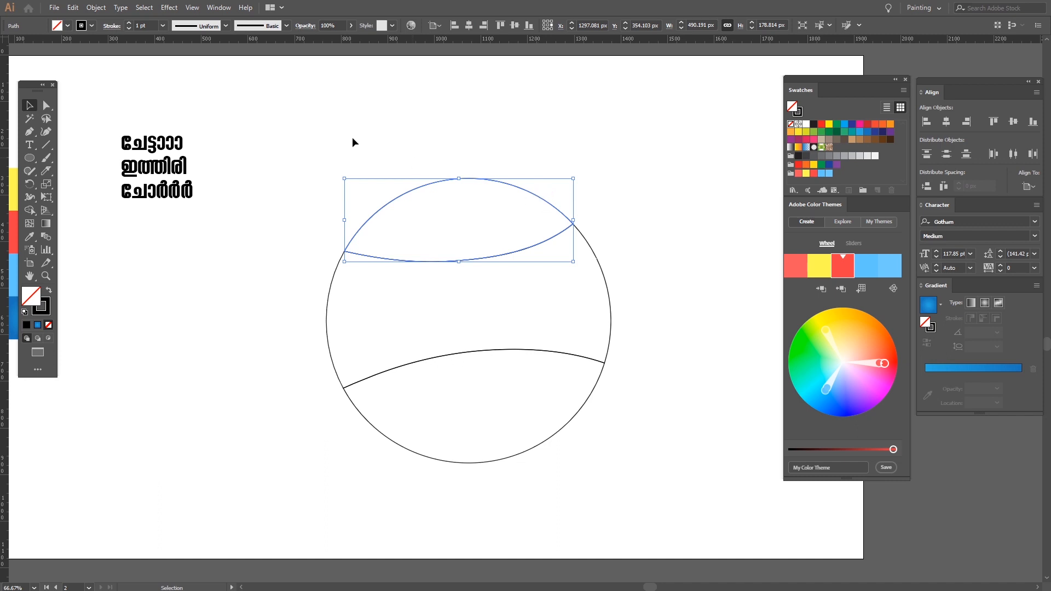
shift+click(175, 144)
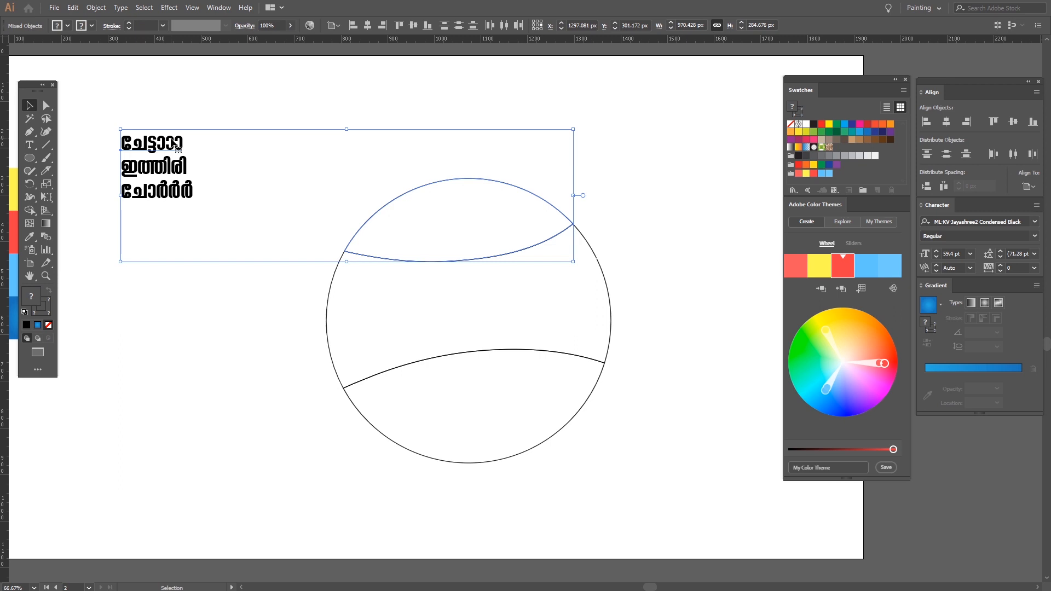
key(ctrl)
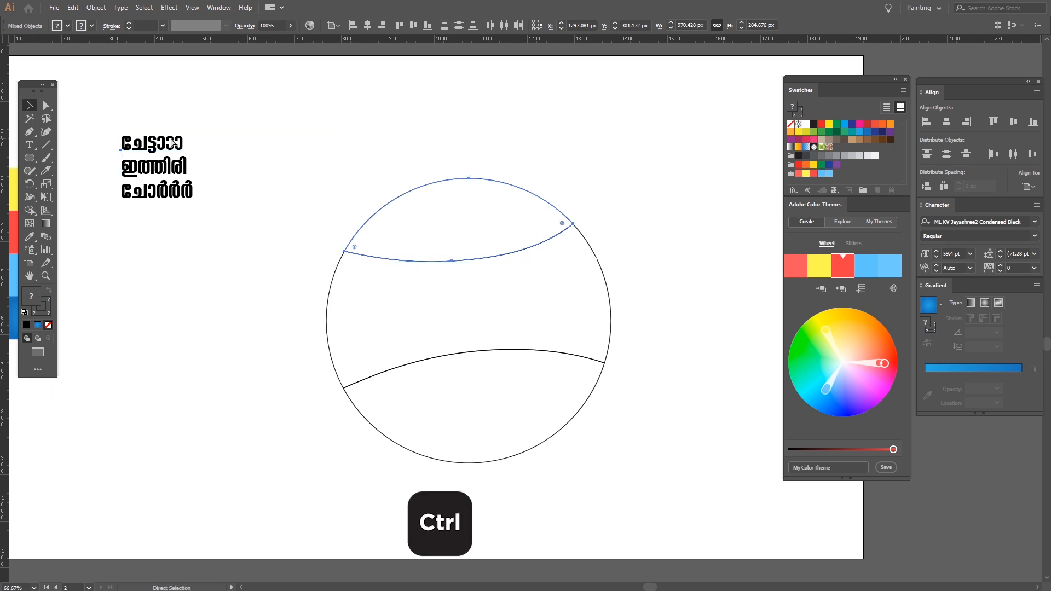
key(alt)
key(ctrl+alt+c)
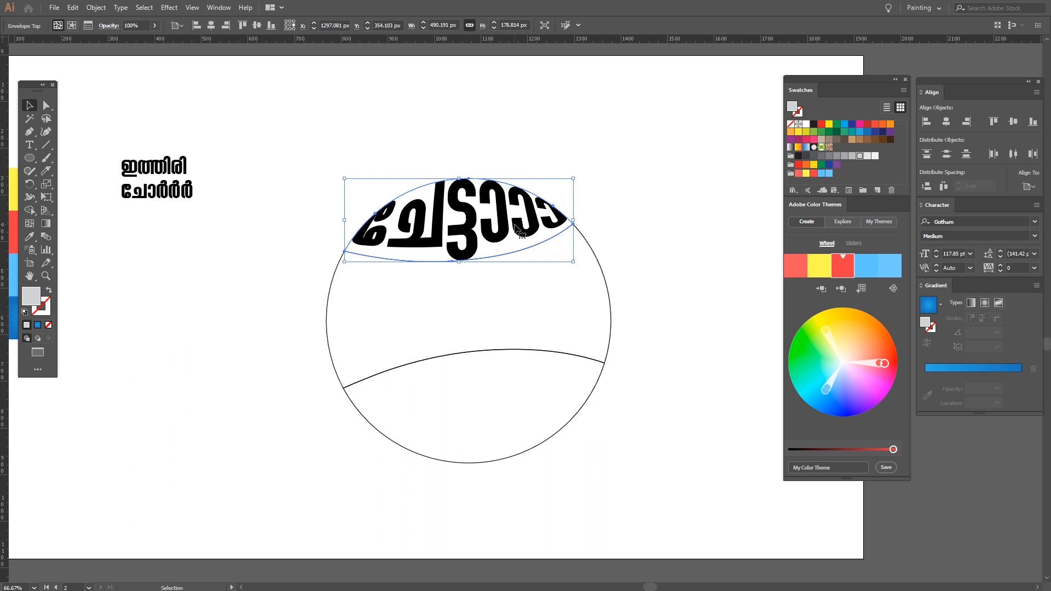
key(ctrl+z)
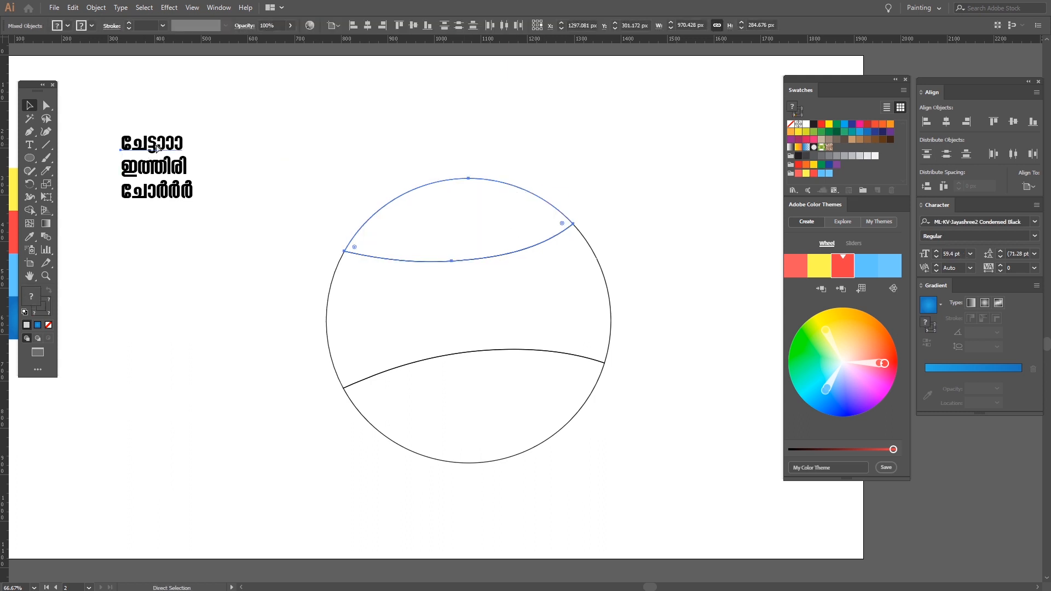
key(ctrl+alt+c)
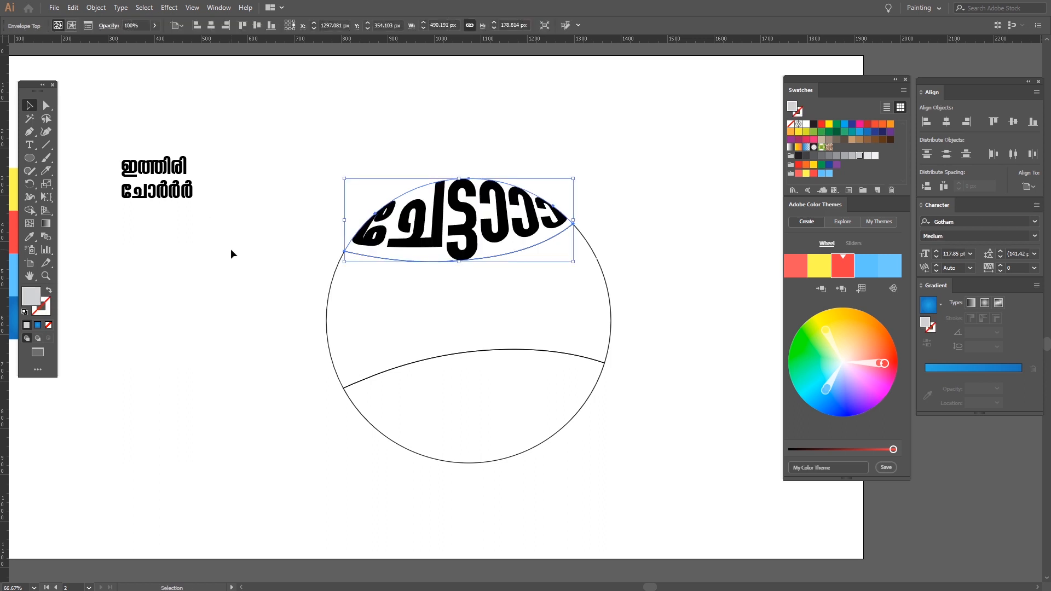
- Warp the word "ഇത്തിരി" into the circle's middle piece with Envelope Distort, Make with Top Object
click(262, 268)
click(327, 321)
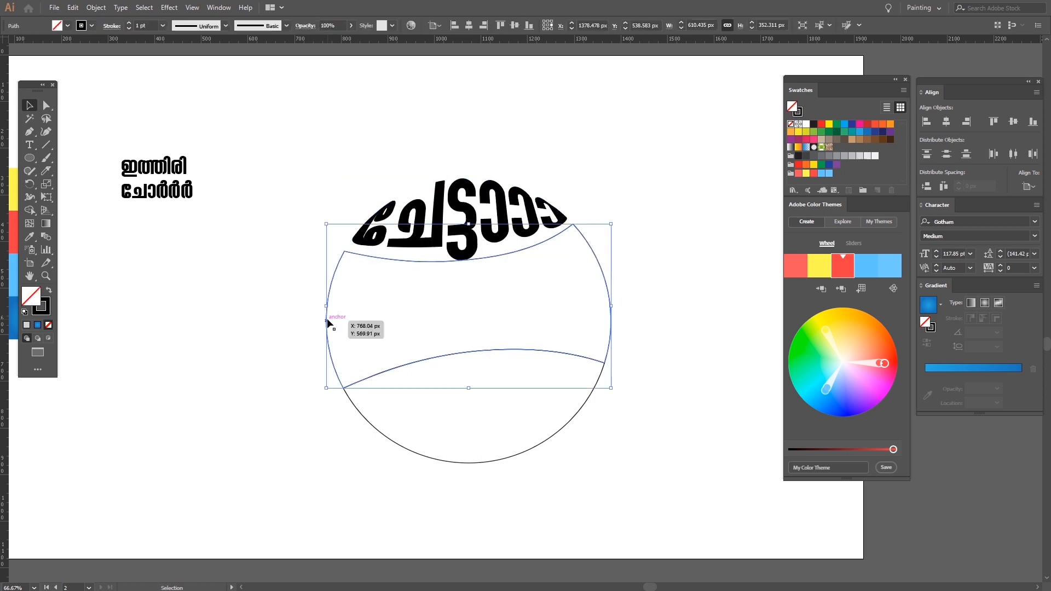
shift+click(176, 172)
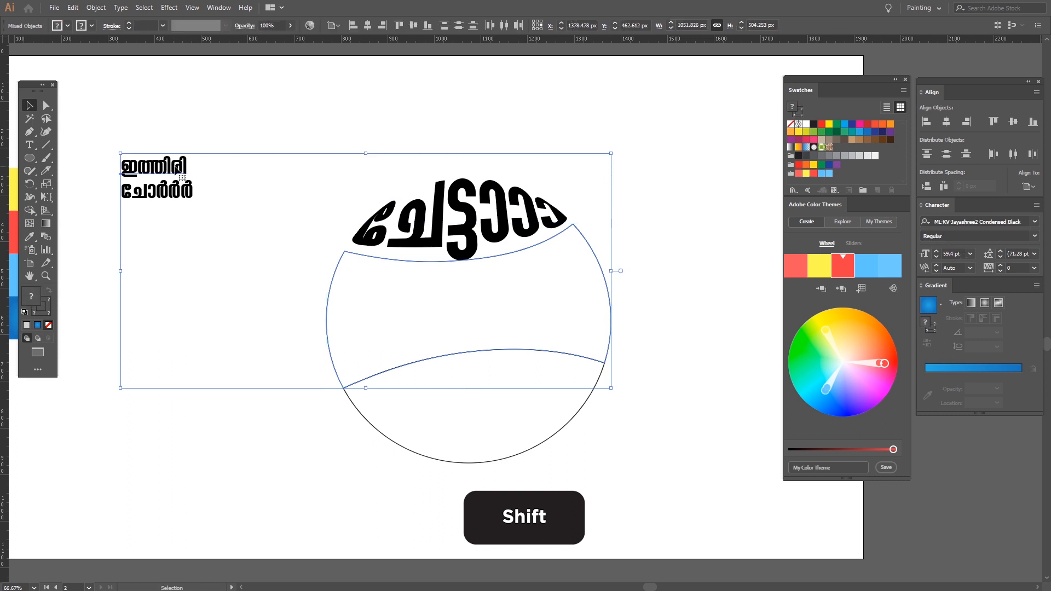
key(ctrl+alt+c)
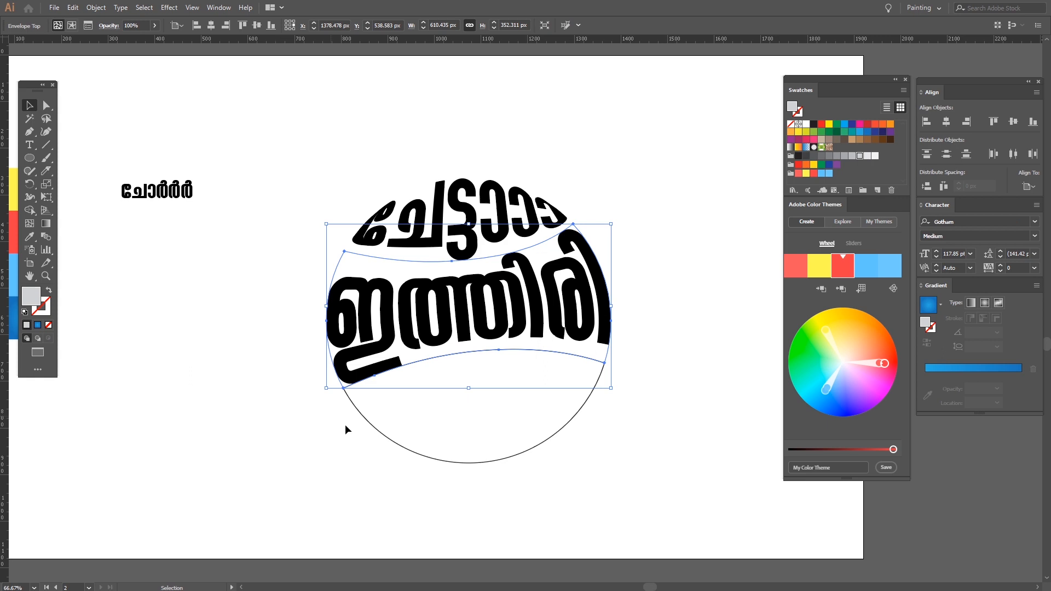
- Warp the word "ചോർർർ" into the circle's bottom piece with Envelope Distort, Make with Top Object, and deselect it
click(397, 441)
shift+click(177, 198)
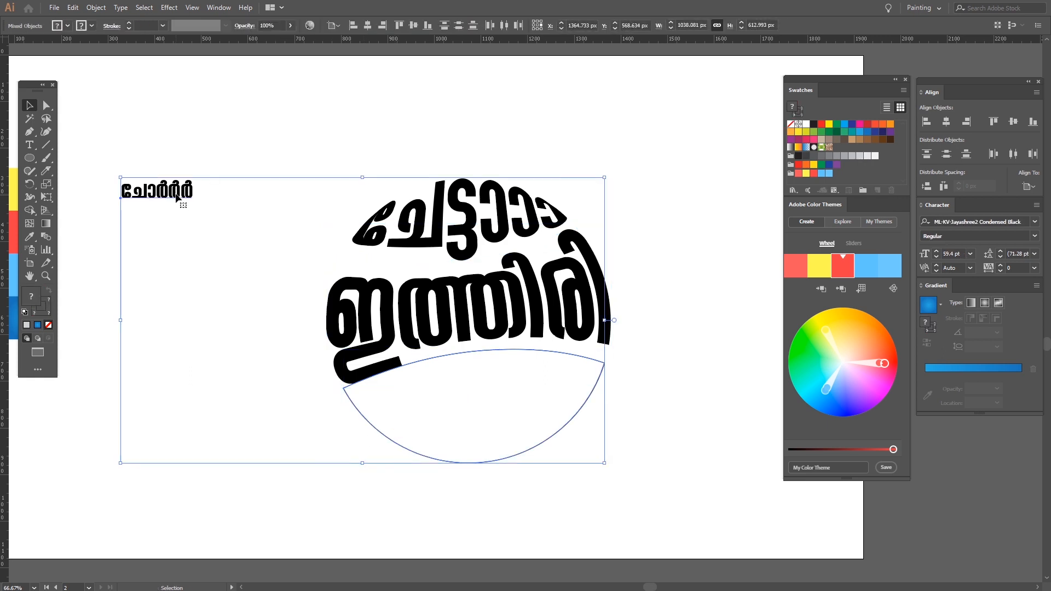
key(ctrl+alt+c)
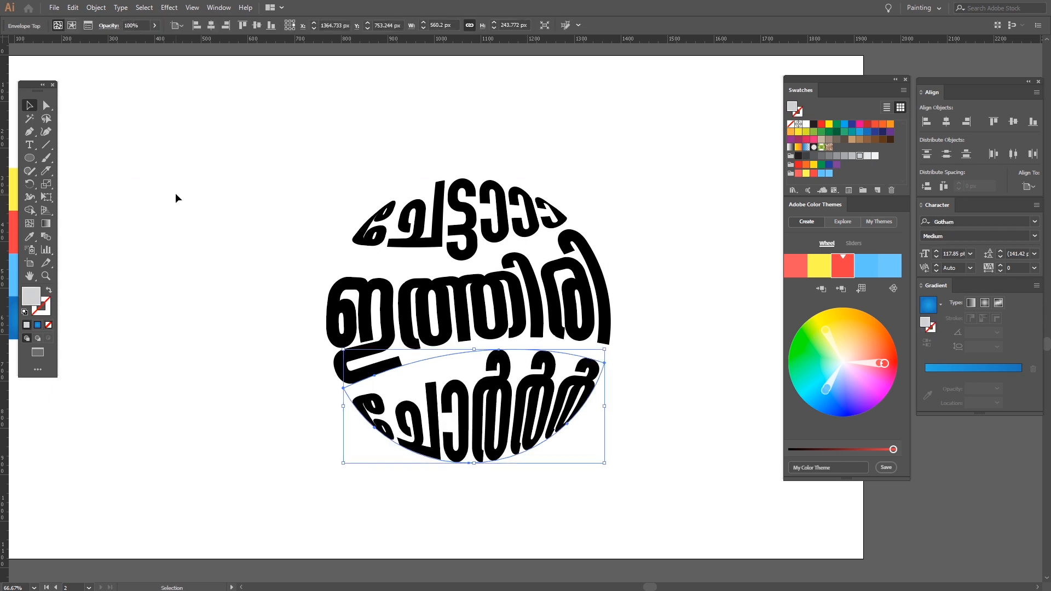
click(274, 280)
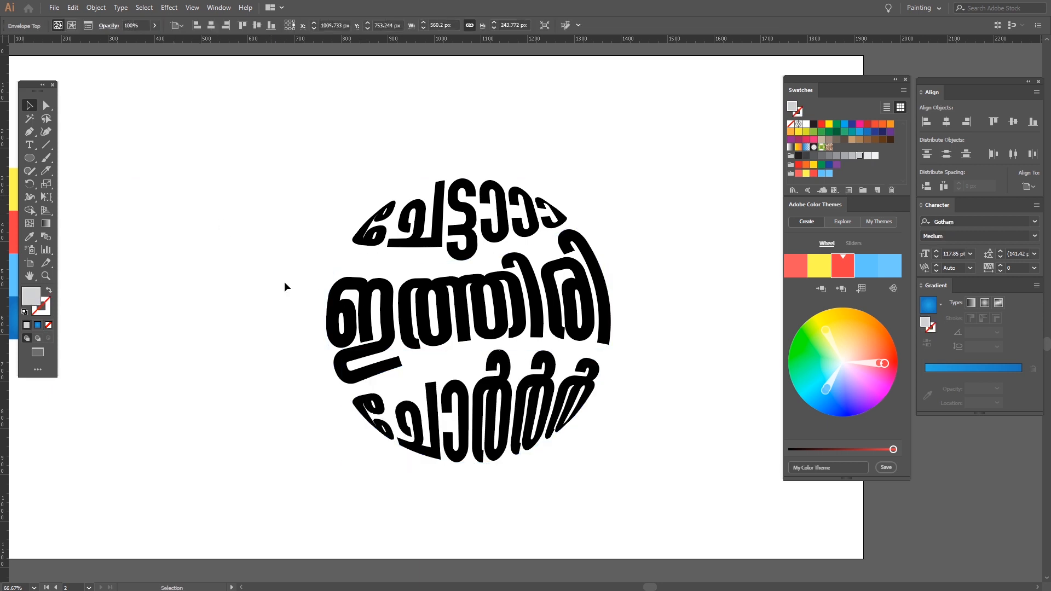
- Examine the top warped word's envelope up close in outline view and return to the normal preview
scroll(344, 281, down, 1)
scroll(418, 306, down, 3)
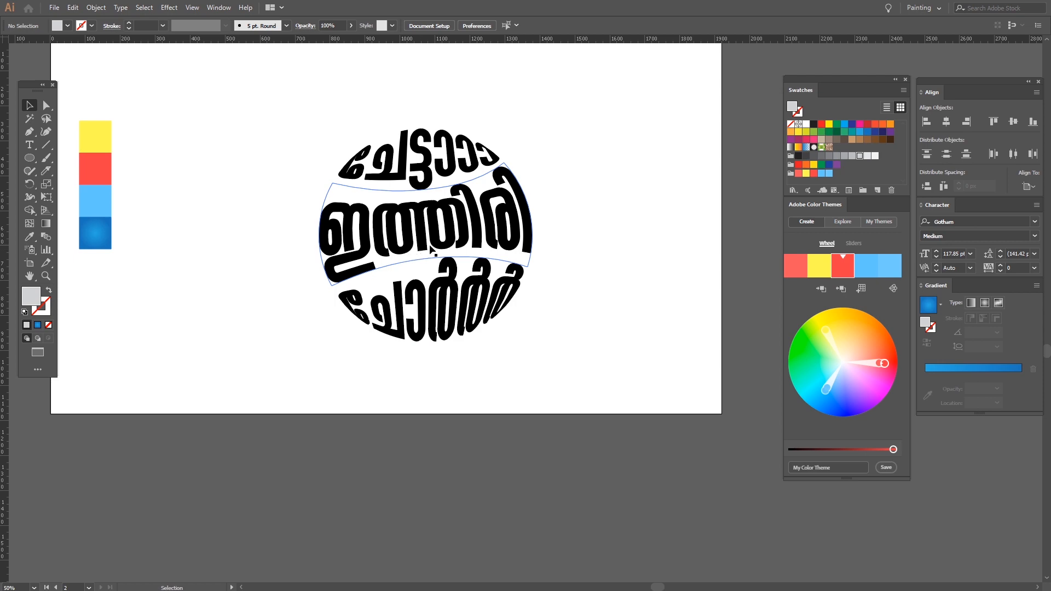
key(ctrl+1)
key(ctrl+minus)
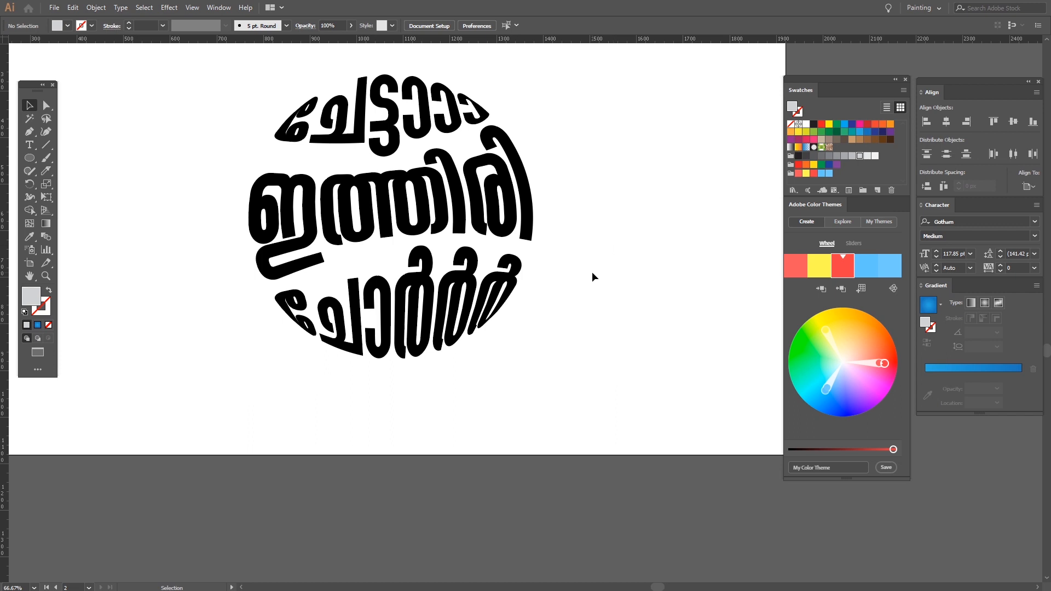
scroll(528, 275, down, 1)
drag(524, 313, 570, 329)
click(468, 158)
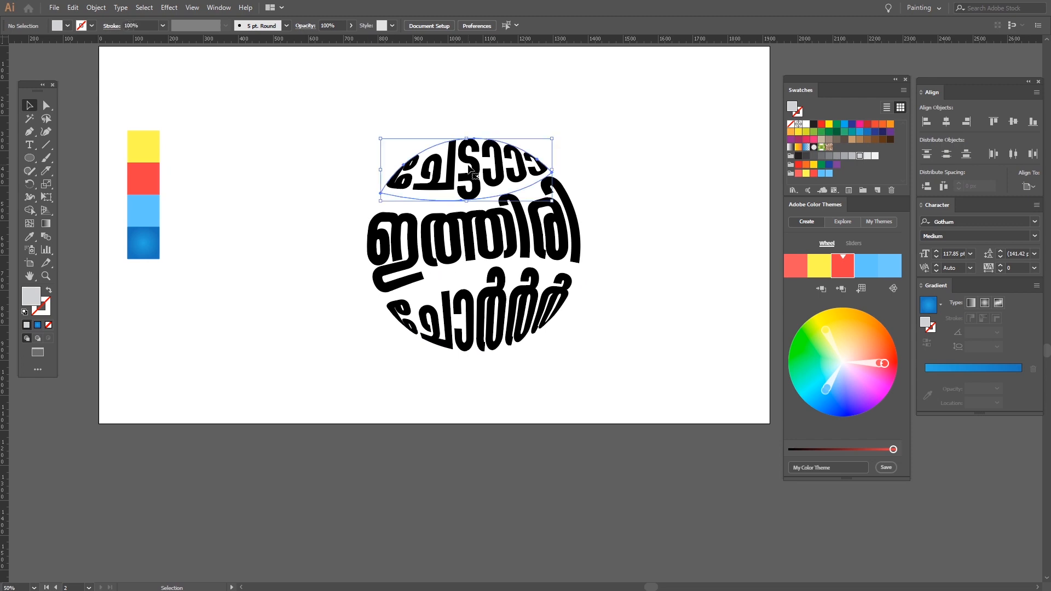
scroll(468, 158, up, 4)
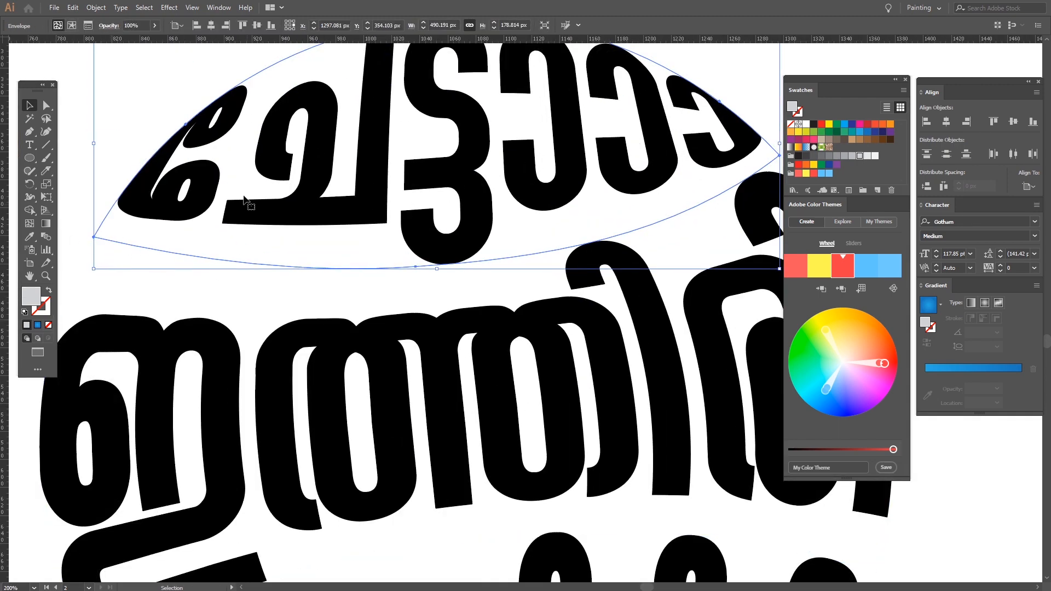
key(a)
key(ctrl+y)
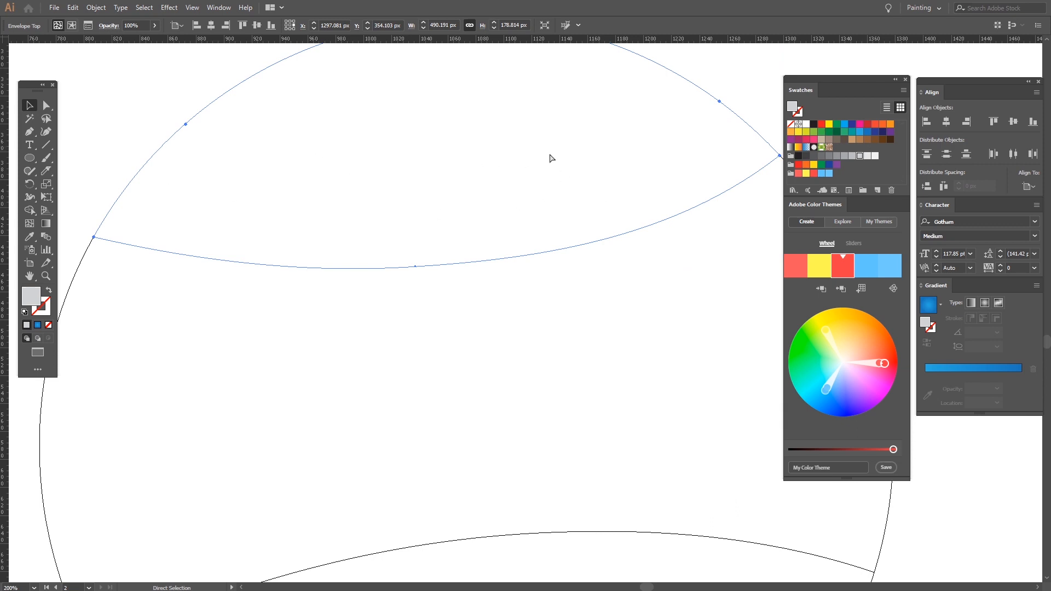
key(ctrl+y)
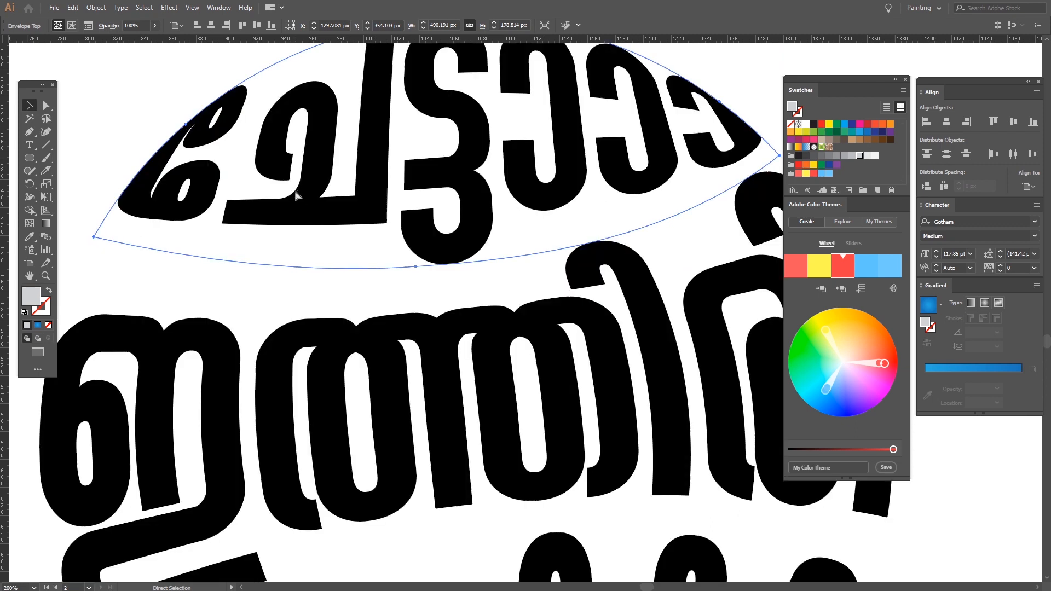
key(v)
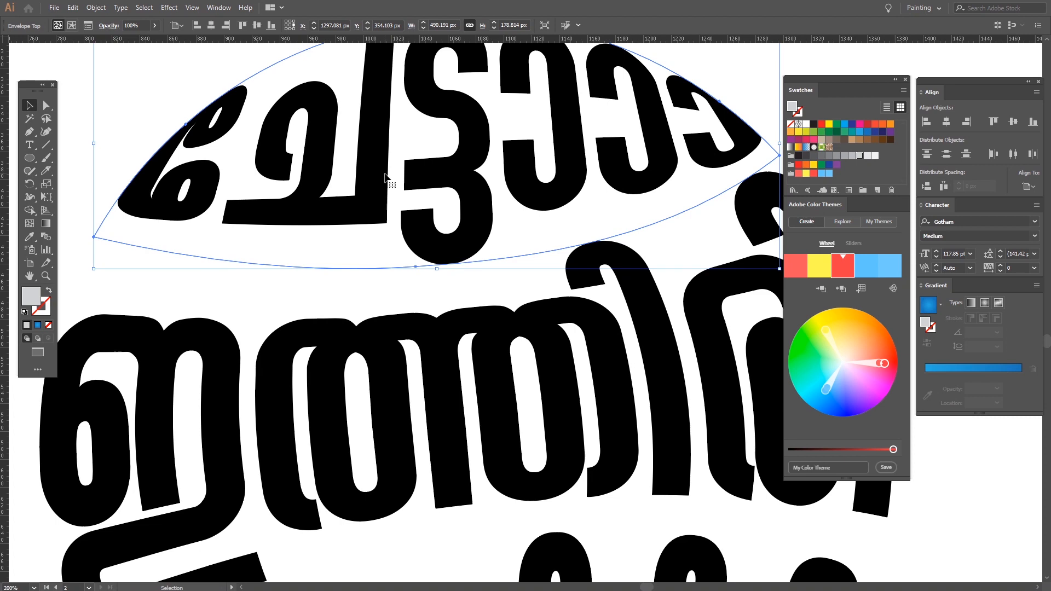
- Duplicate the second artboard with its warped lettering as a third artboard below it
key(ctrl+minus)
key(ctrl+minus)
key(ctrl+minus)
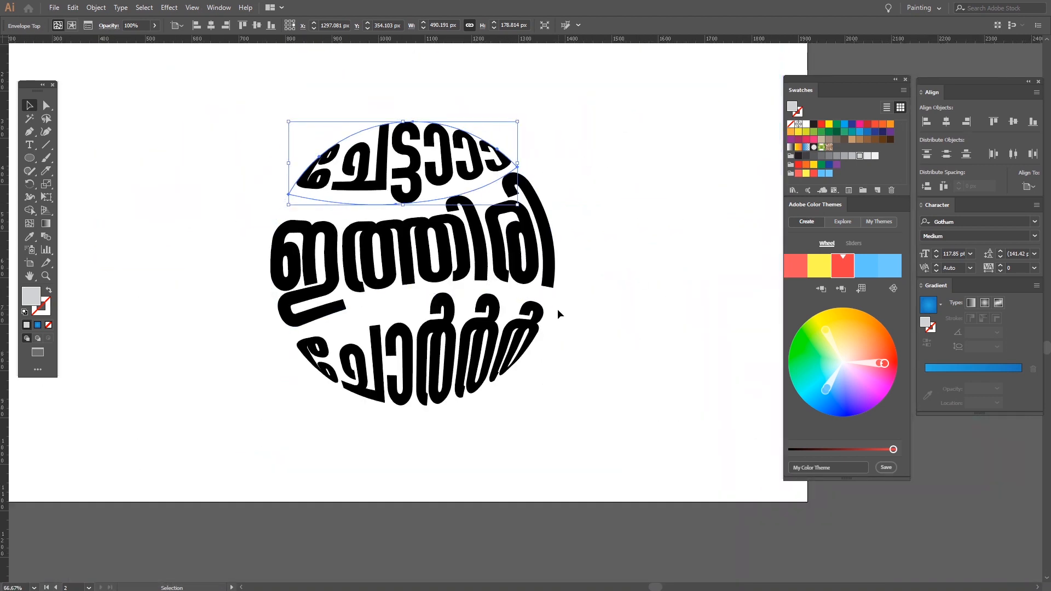
scroll(557, 310, down, 2)
drag(530, 346, 466, 190)
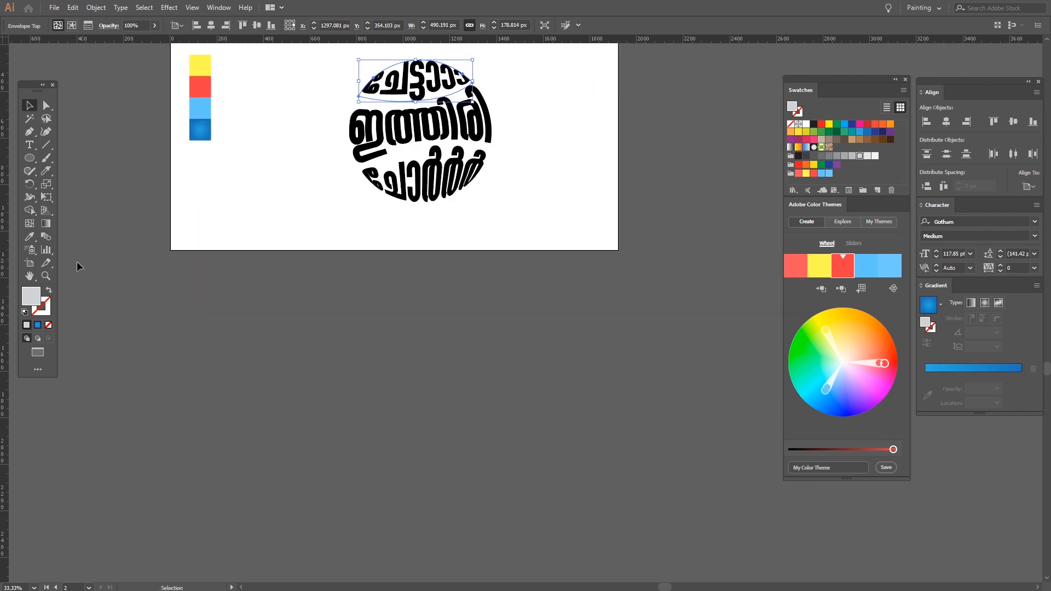
click(30, 264)
drag(537, 199, 672, 366)
scroll(546, 455, up, 2)
key(v)
- Expand all three warped words on the new artboard into editable shapes and deselect them
scroll(505, 141, up, 1)
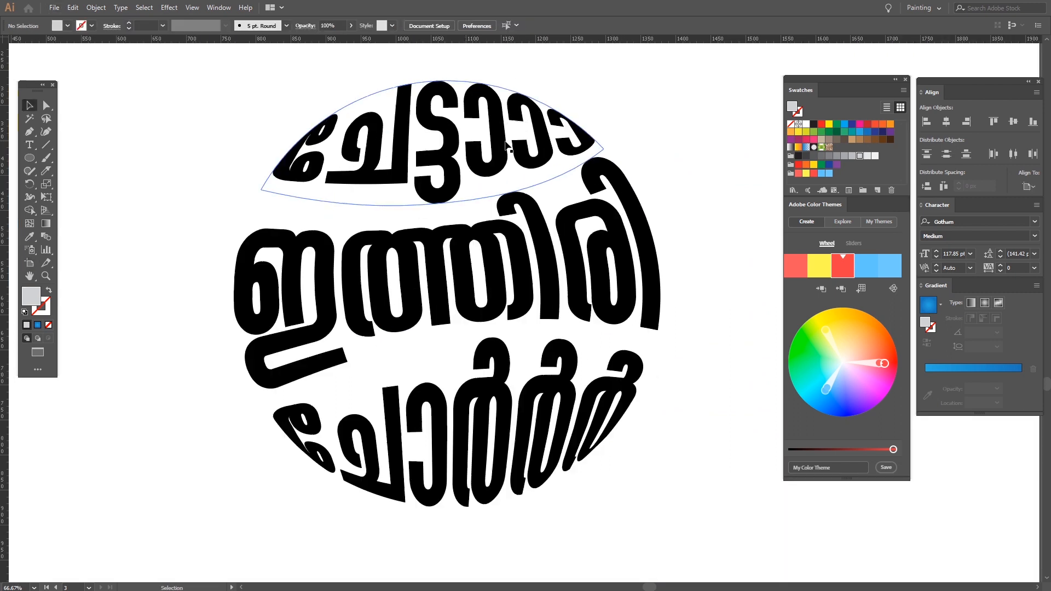
click(428, 163)
shift+click(475, 278)
shift+click(490, 433)
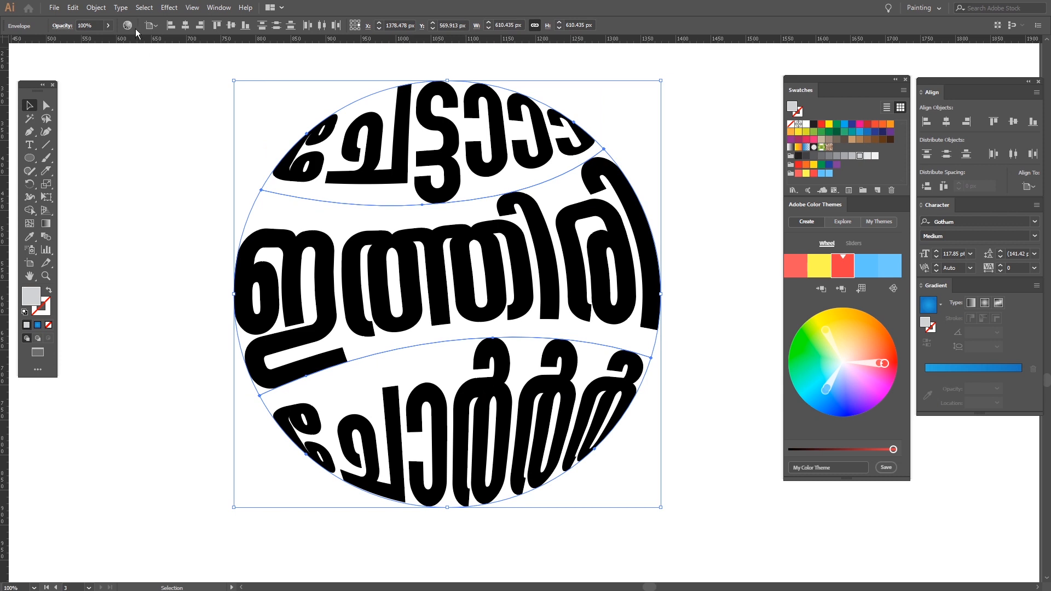
click(96, 7)
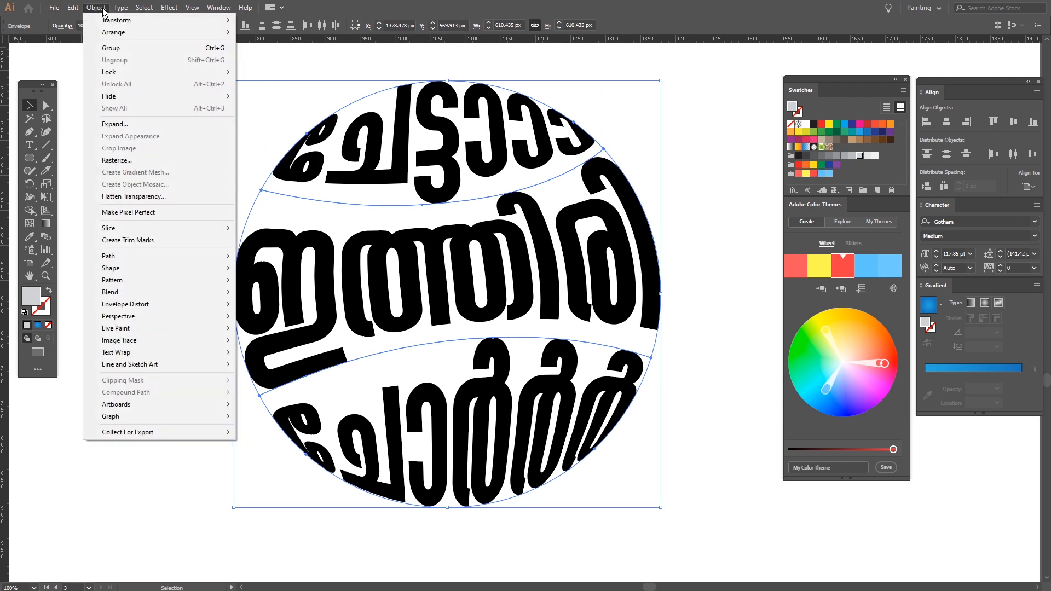
click(126, 125)
click(499, 353)
click(253, 193)
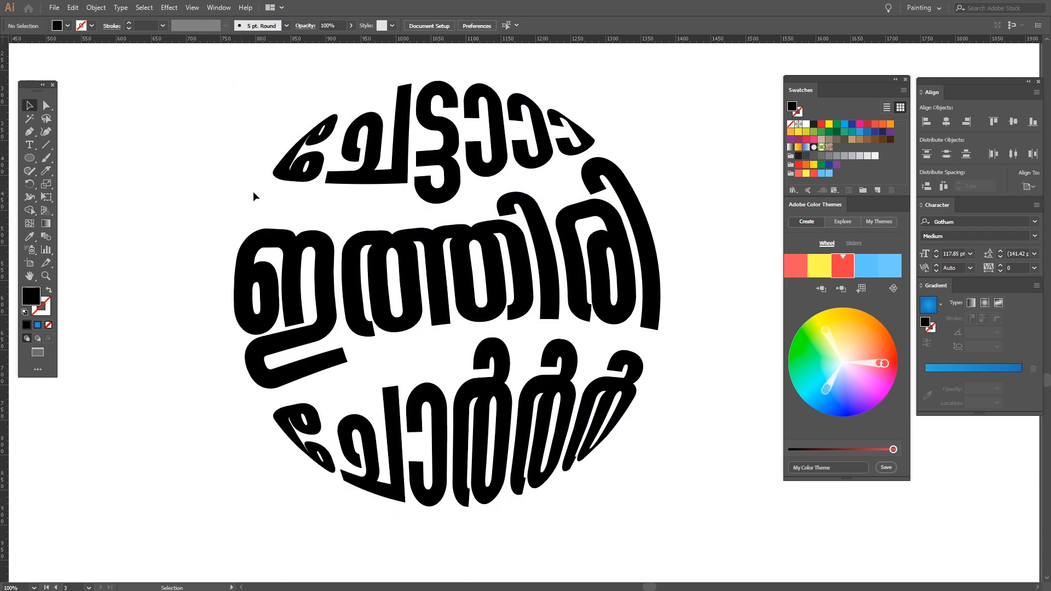
- Switch to outline view to inspect the paths of the expanded lettering
key(a)
key(ctrl+y)
key(v)
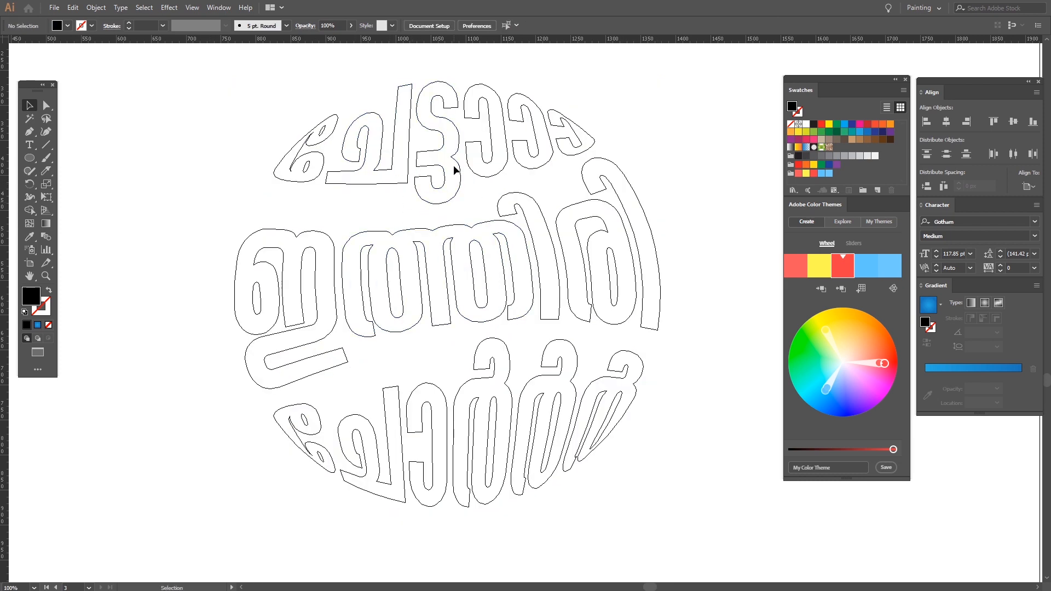
- Compare the second and third artboards' lettering paths between outline view and normal preview
scroll(453, 165, down, 3)
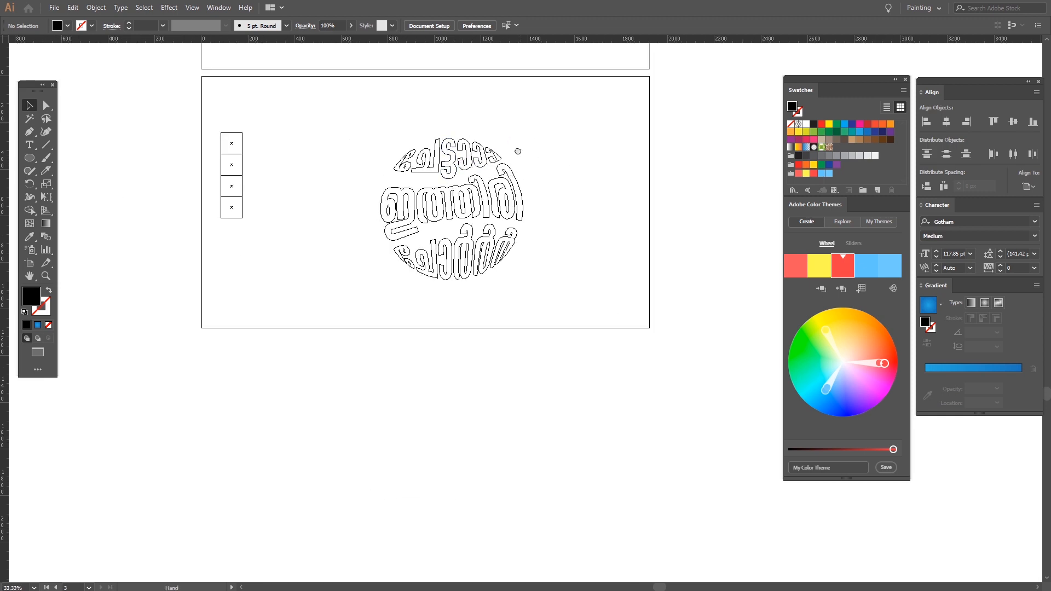
scroll(464, 345, up, 5)
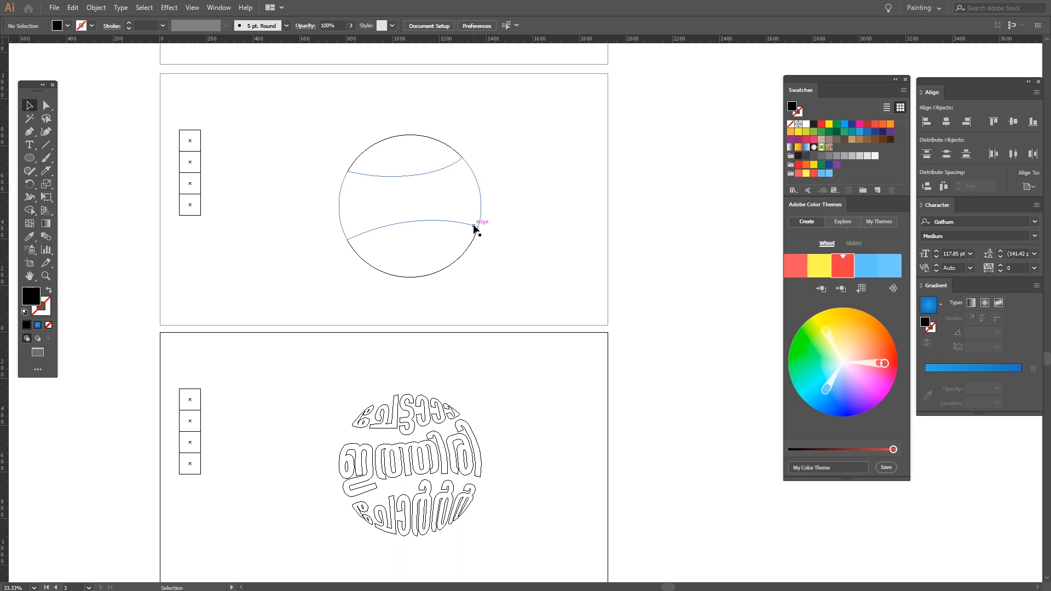
key(a)
key(ctrl+y)
key(v)
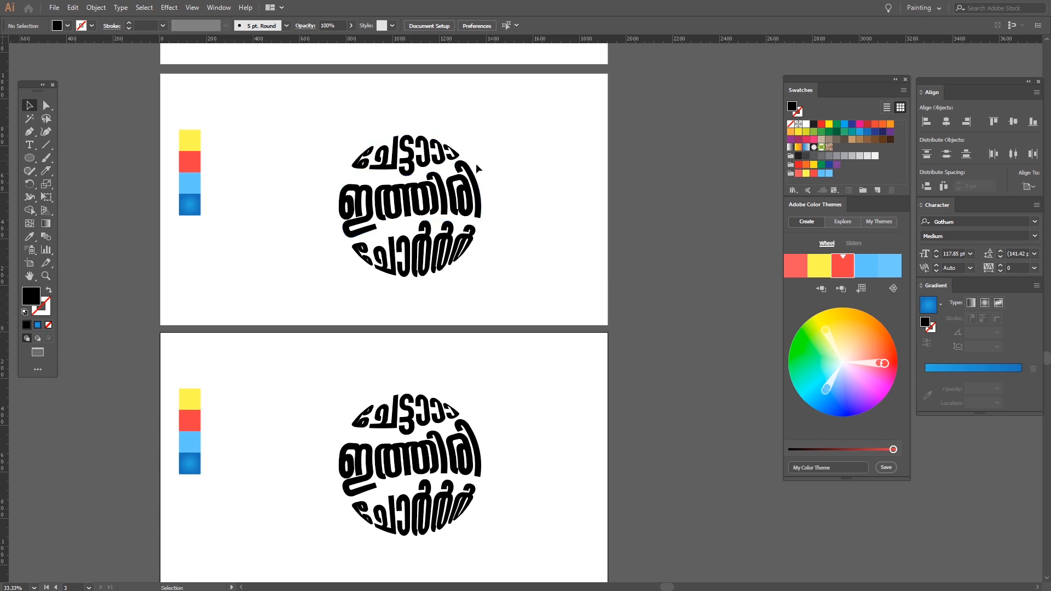
key(a)
key(ctrl+y)
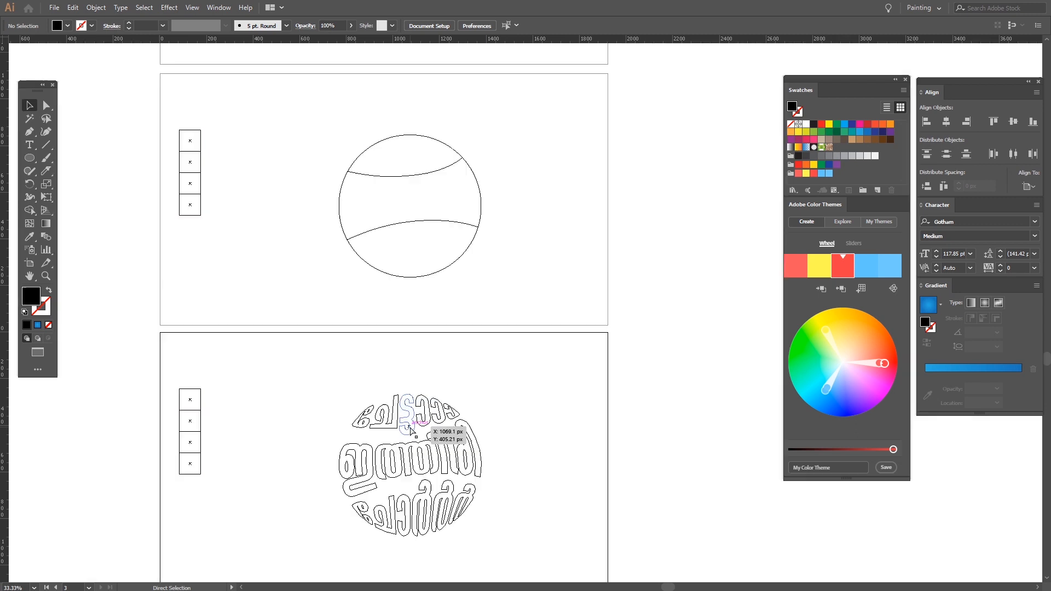
key(v)
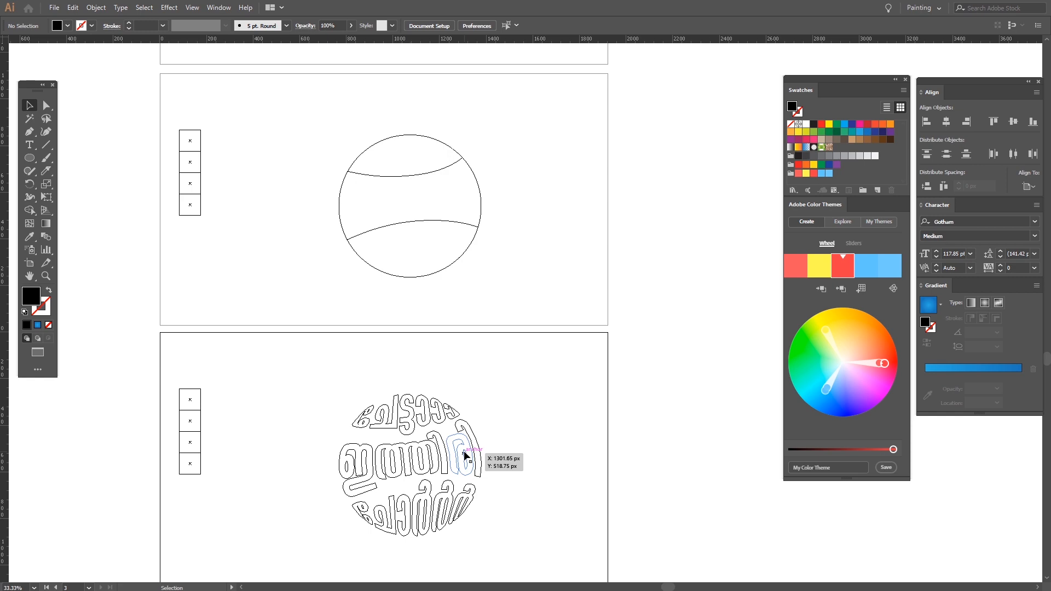
key(ctrl+y)
- Fill the top word "ചേട്ടാാാ" on the third artboard with the yellow sampled from the color squares
scroll(464, 453, up, 1)
drag(464, 453, 564, 194)
scroll(474, 172, up, 1)
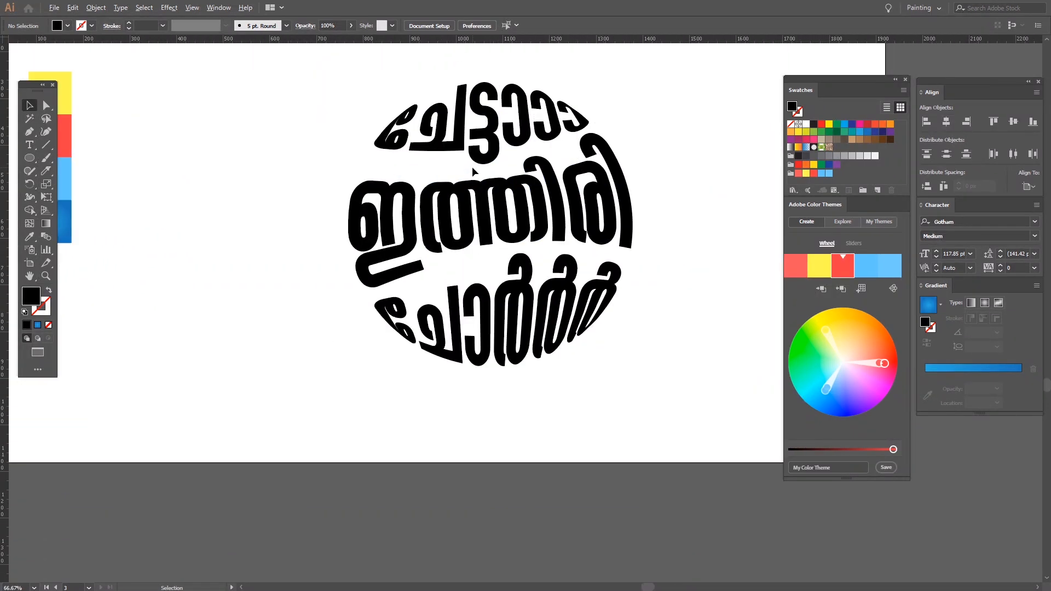
scroll(493, 208, up, 2)
click(500, 206)
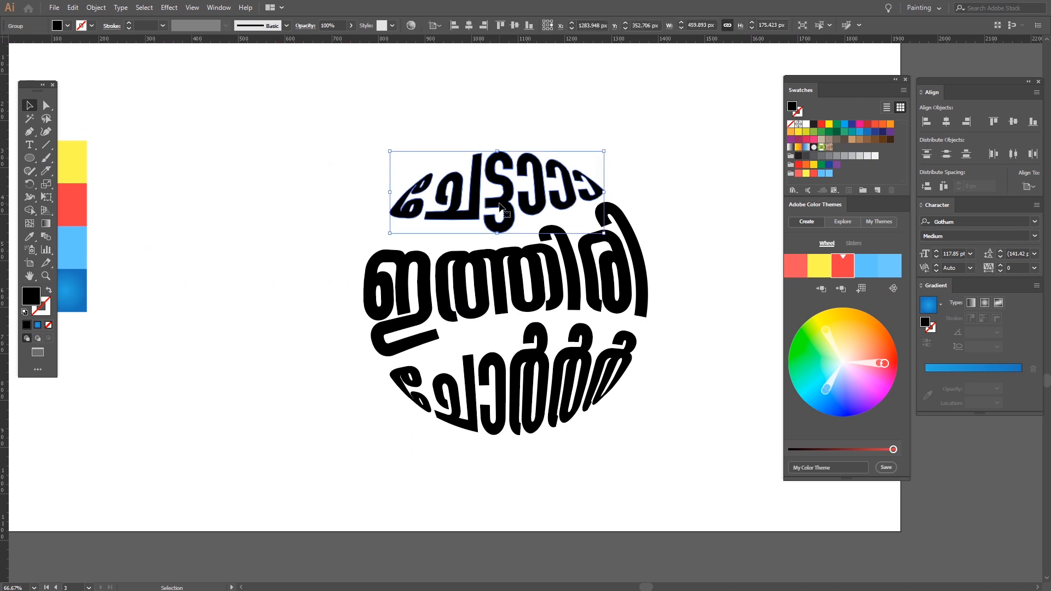
key(i)
click(69, 170)
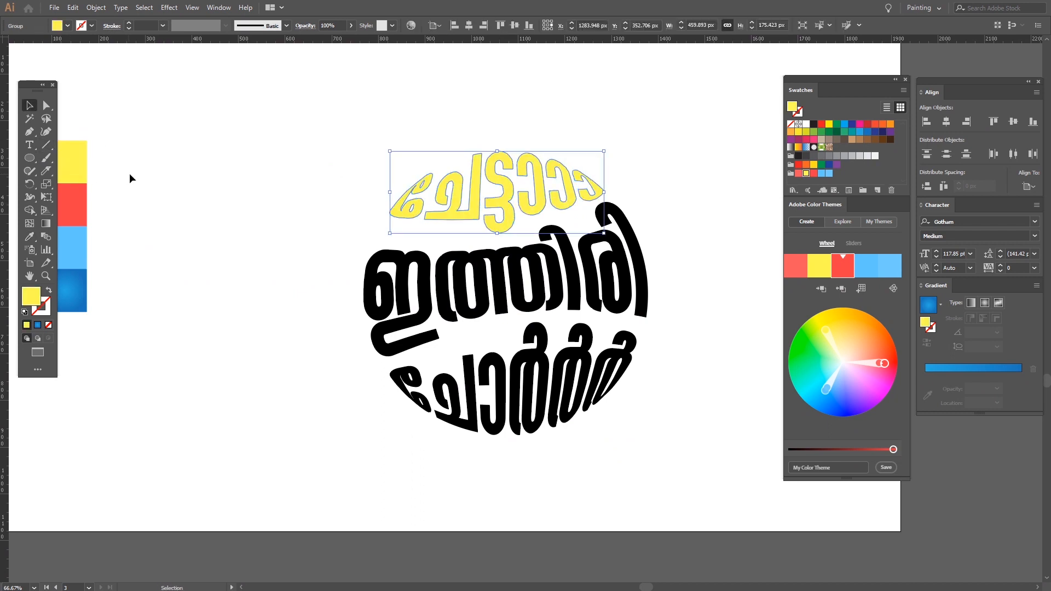
- Fill the middle word "ഇത്തിരി" with the red sampled from the color squares
drag(364, 238, 385, 226)
click(393, 257)
key(i)
click(81, 193)
key(v)
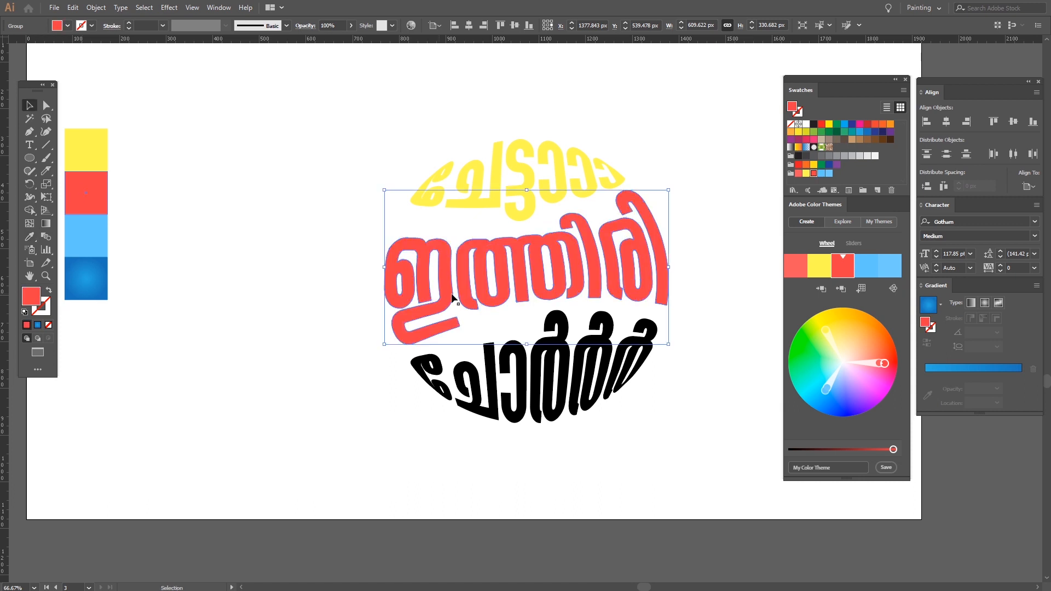
- Fill the bottom word "ചോർർർ" with the light blue sampled from the color squares and deselect it
click(539, 381)
key(i)
click(94, 239)
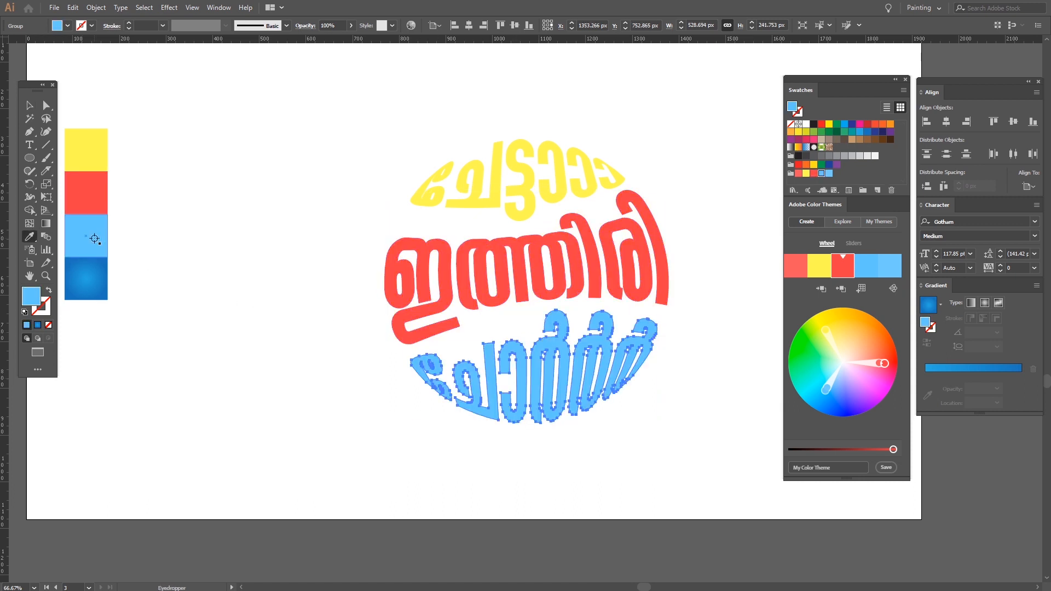
key(v)
click(357, 236)
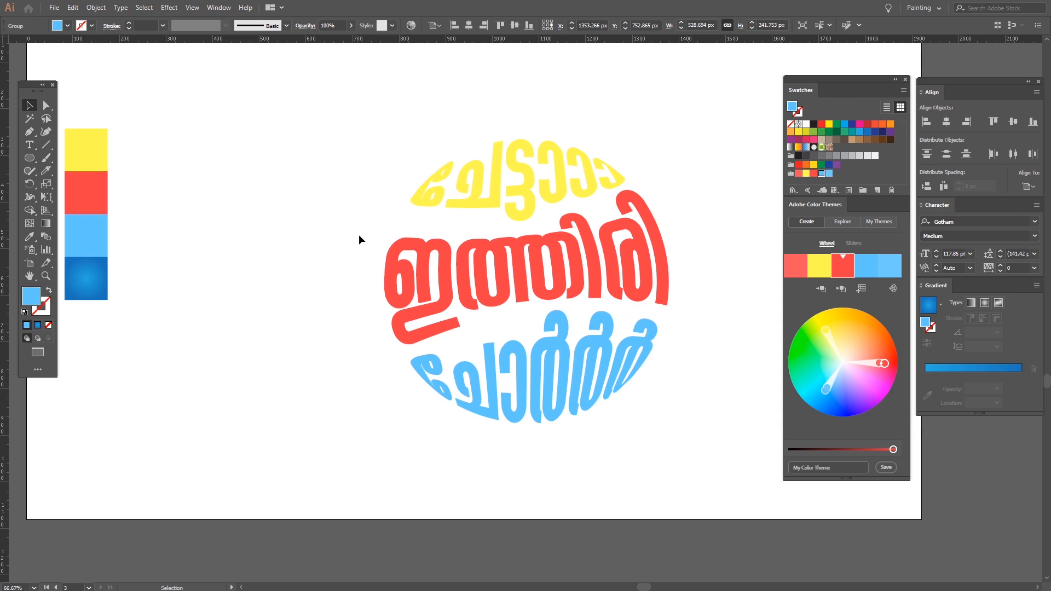
- Check the yellow, red and blue words up close by selecting each one in turn
scroll(356, 232, down, 1)
drag(344, 194, 238, 176)
scroll(388, 176, up, 3)
click(386, 184)
click(420, 309)
click(441, 478)
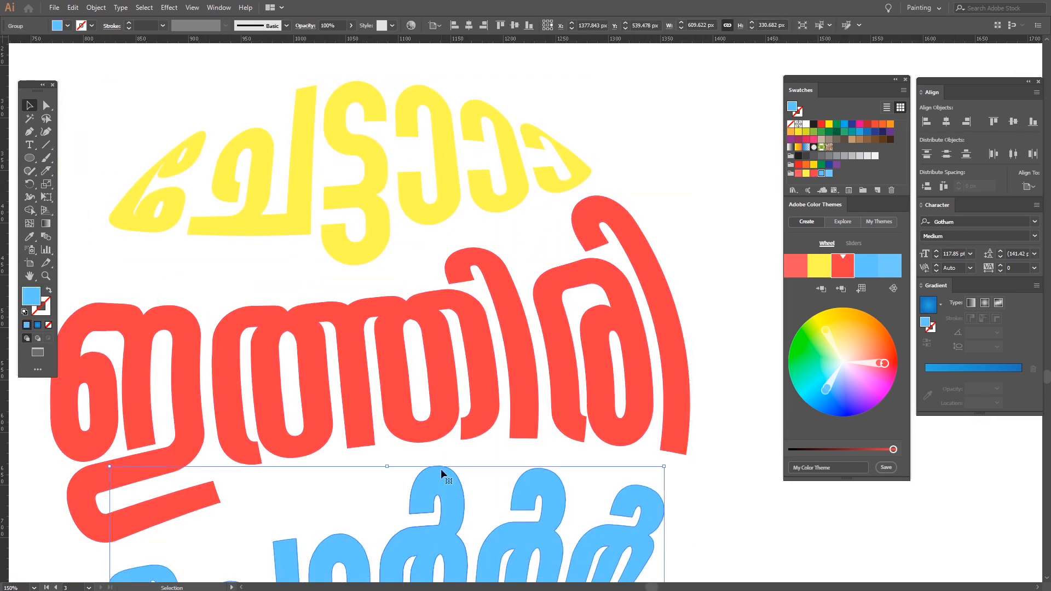
drag(442, 479, 455, 370)
scroll(448, 350, down, 1)
scroll(449, 351, down, 1)
- Group the three colored words into a single object
drag(183, 119, 473, 547)
right_click(376, 272)
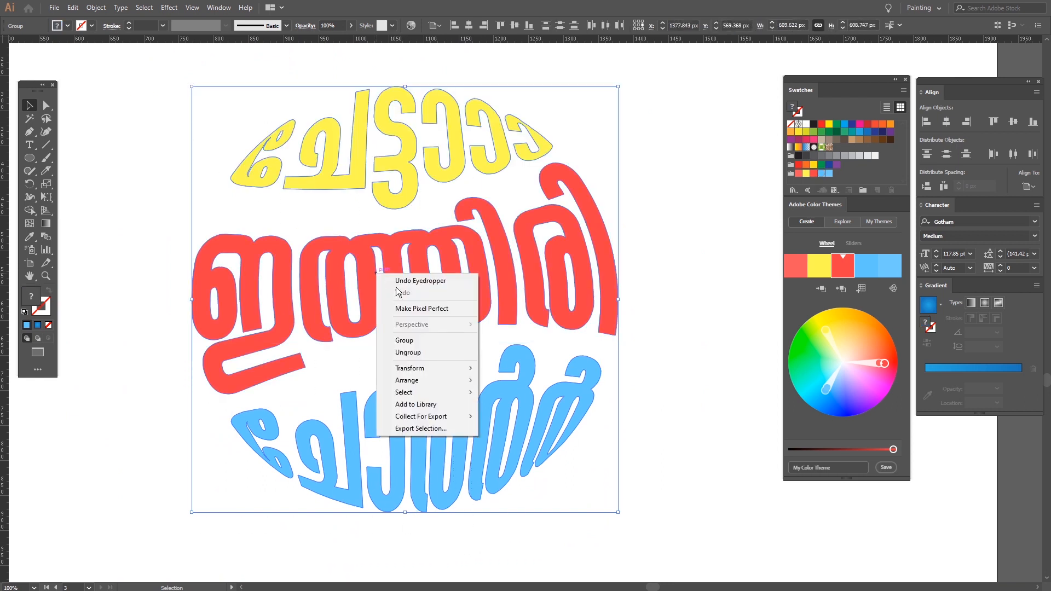
click(450, 339)
click(667, 249)
click(596, 246)
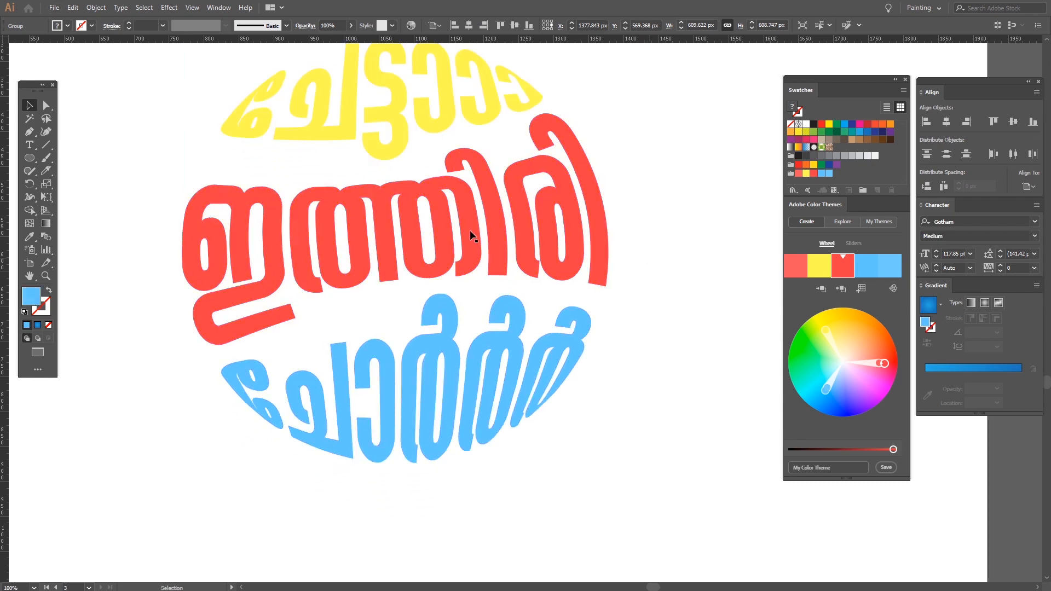
- Copy the grouped lettering and paste the copy in front at the same position
key(ctrl+a)
key(ctrl+c)
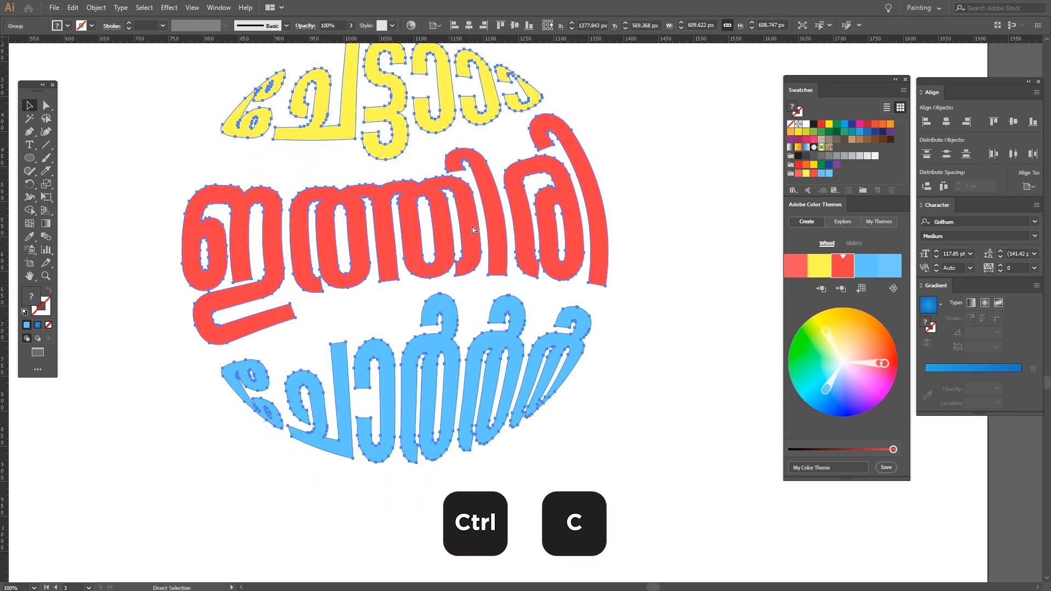
key(v)
key(ctrl+f)
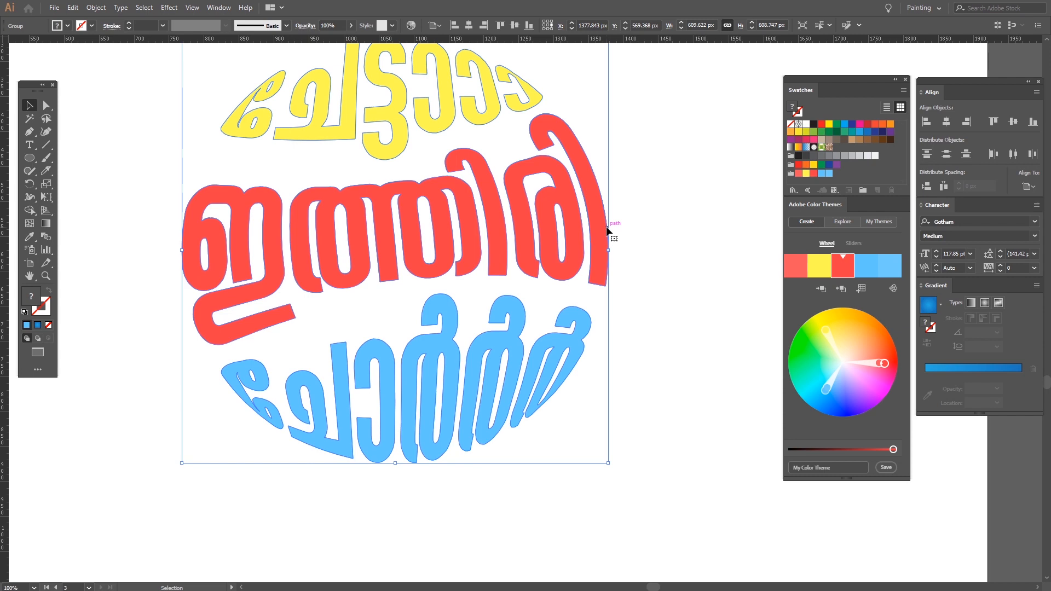
- Move the pasted copy aside from the original lettering and undo the move
drag(602, 225, 727, 234)
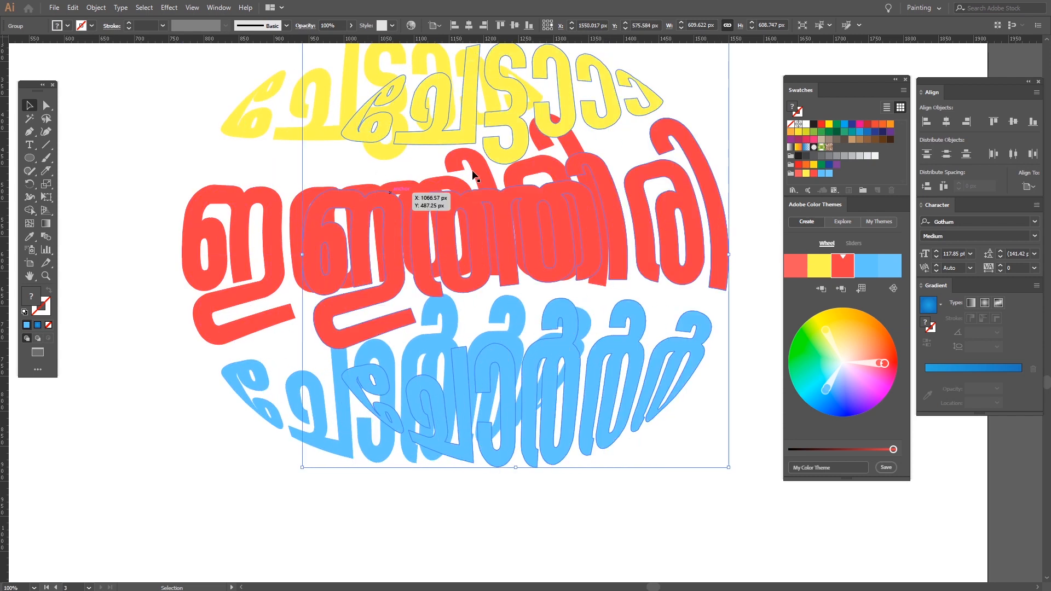
key(ctrl+z)
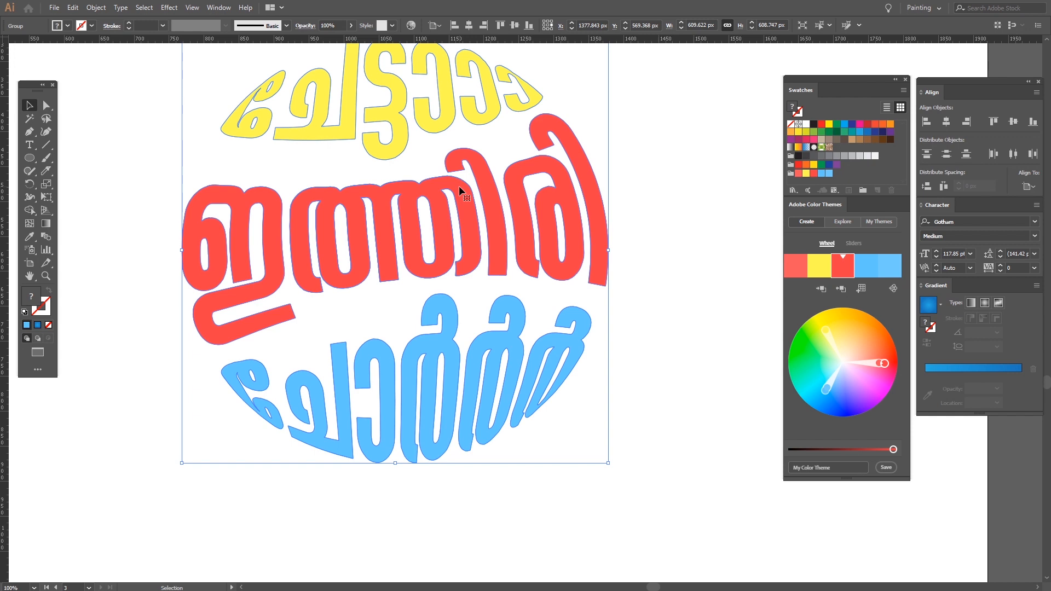
key(ctrl+f)
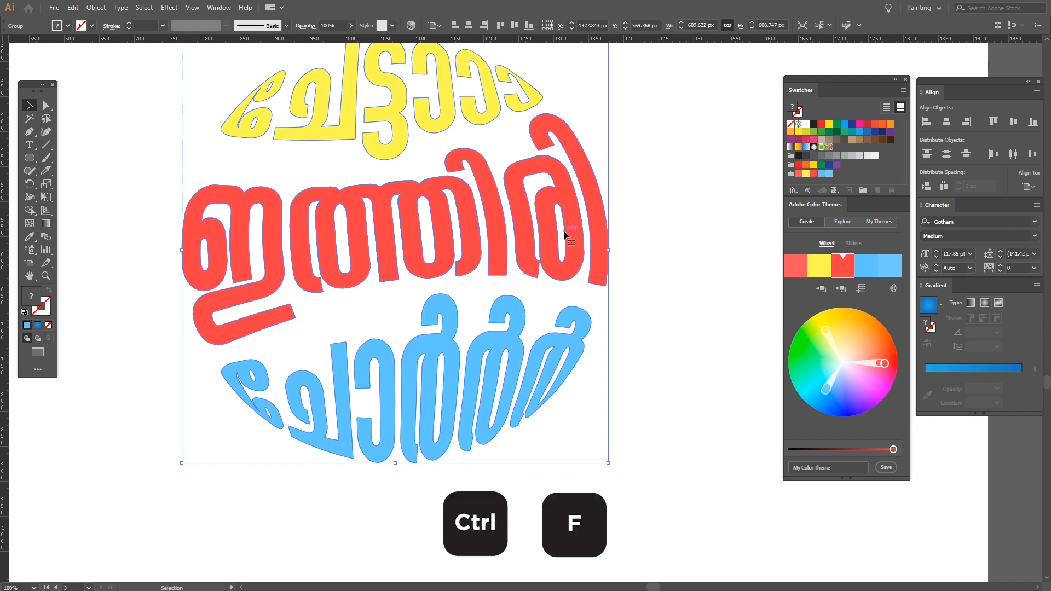
click(72, 8)
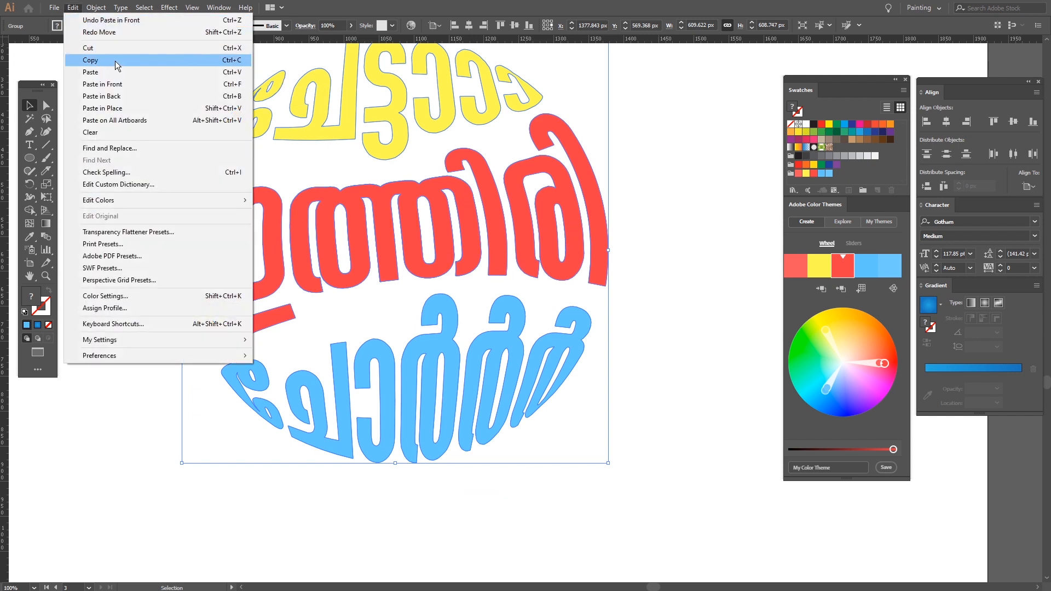
click(241, 89)
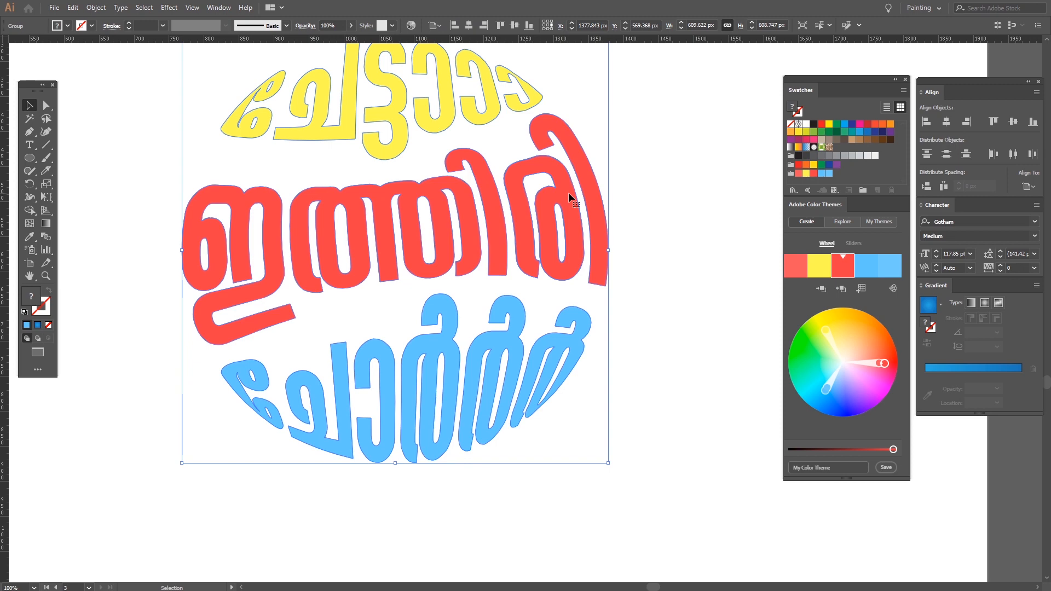
- Fill the front copy with Black and scale it down around its center to about 11 px wide
click(815, 124)
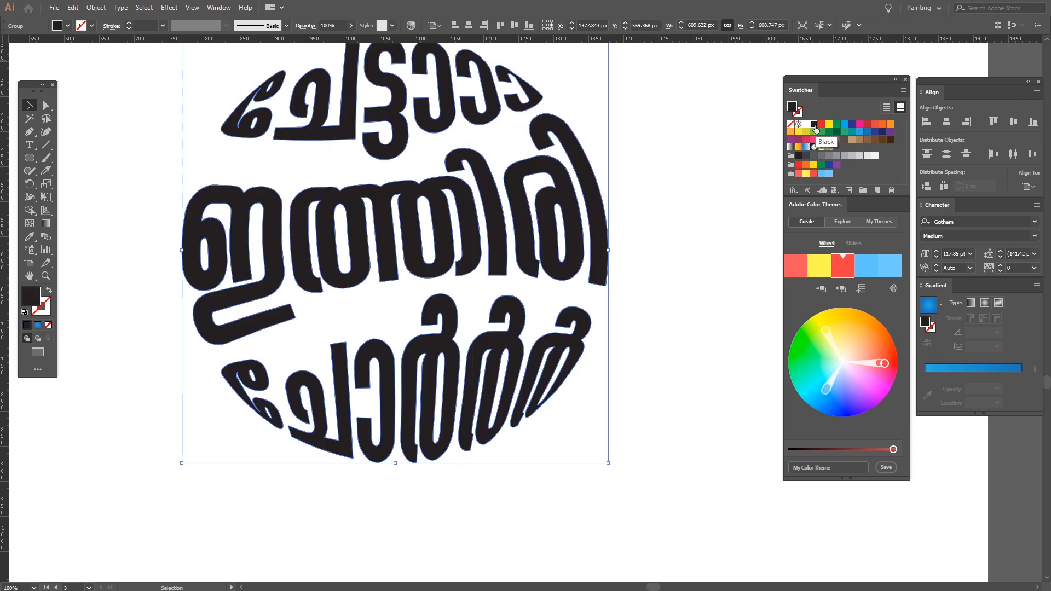
click(669, 154)
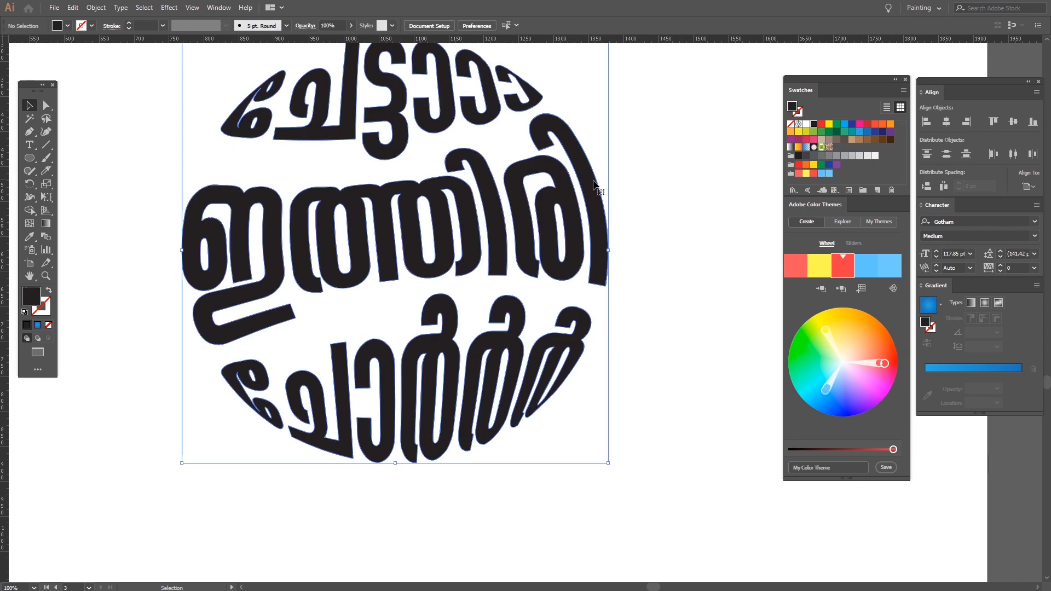
click(595, 185)
drag(608, 250, 415, 255)
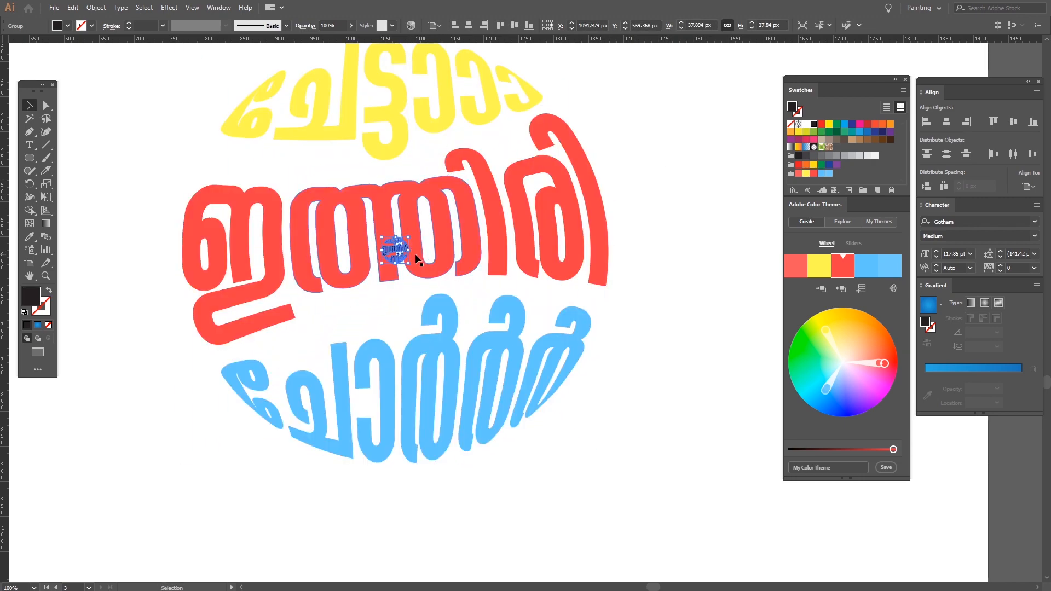
scroll(415, 254, up, 6)
drag(359, 228, 296, 236)
click(295, 244)
scroll(295, 243, down, 8)
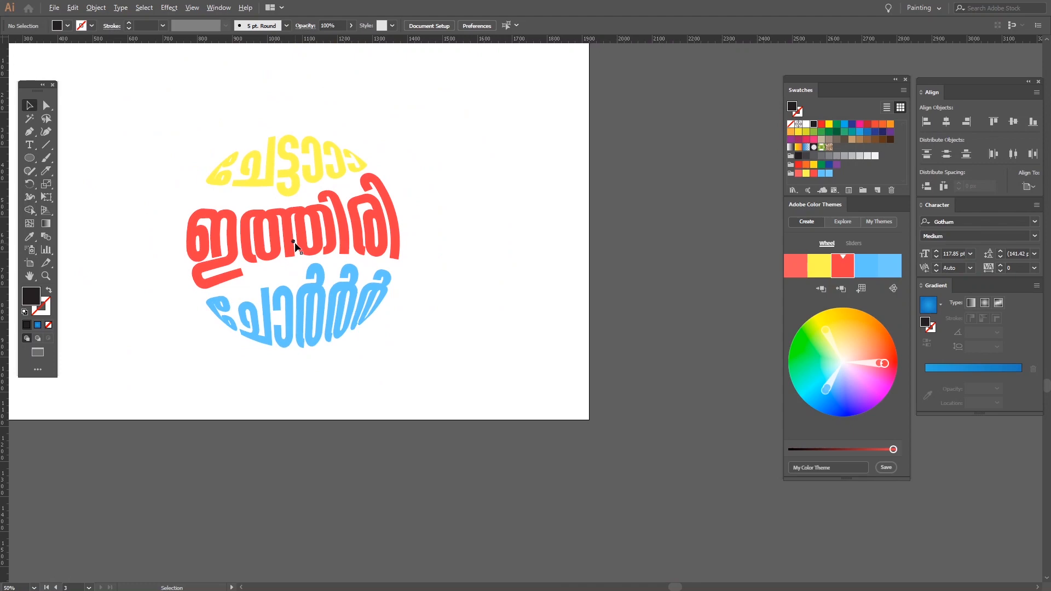
- Inspect the large colored lettering and the tiny black copy by selecting each one separately
scroll(295, 244, up, 4)
click(306, 238)
scroll(304, 238, up, 5)
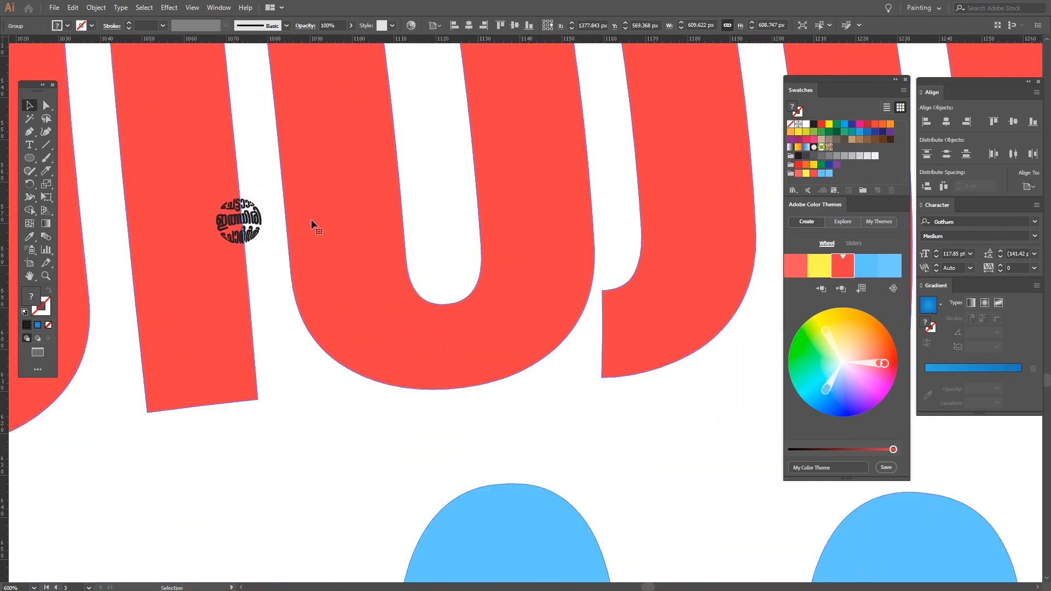
click(259, 219)
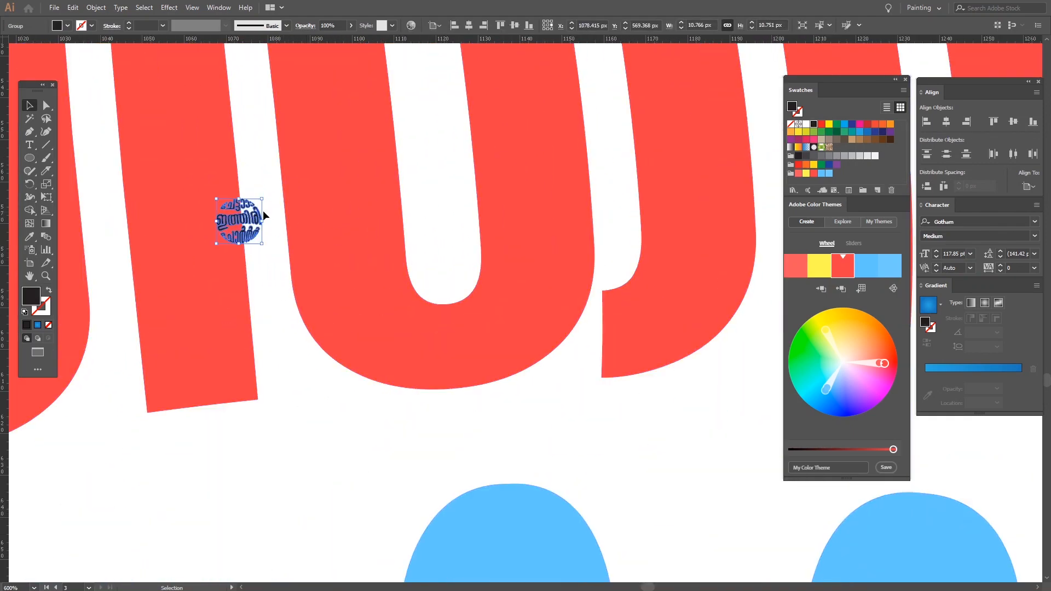
scroll(263, 214, down, 7)
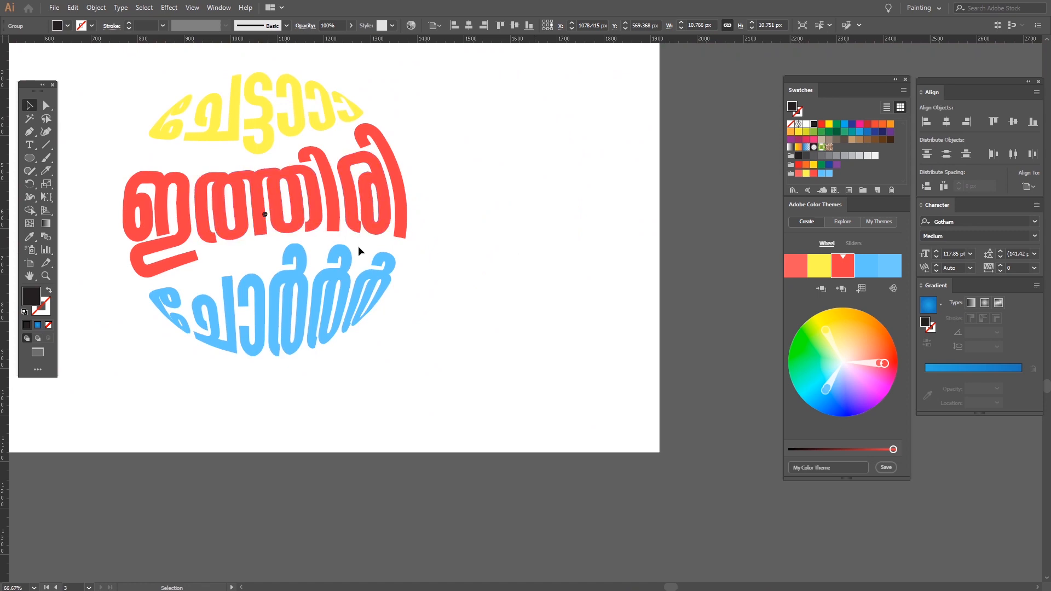
click(442, 249)
- Send the tiny black copy to the back, behind the large colored lettering, and deselect it
scroll(284, 230, up, 10)
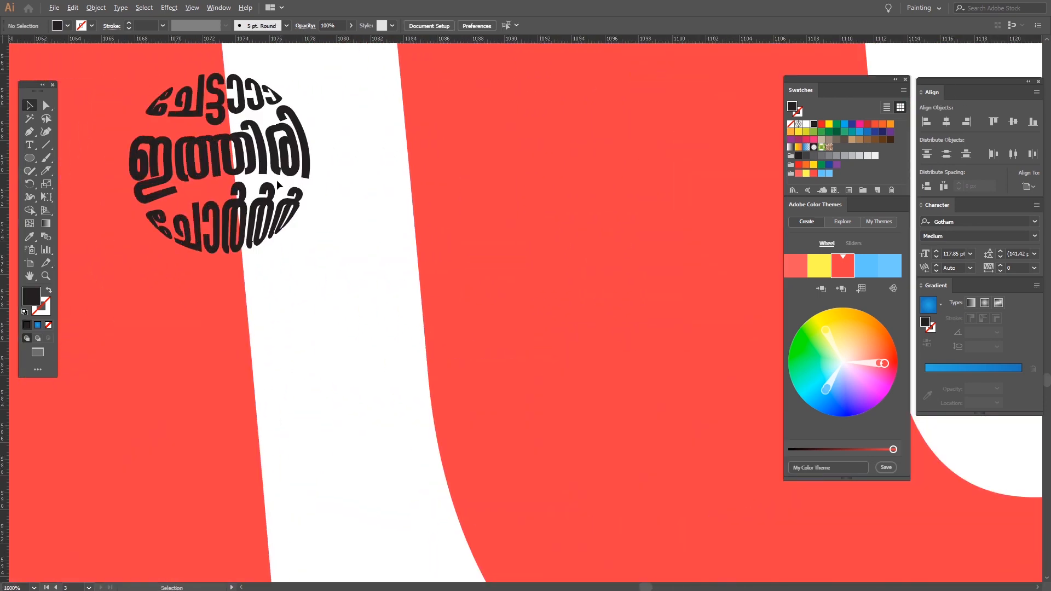
click(280, 193)
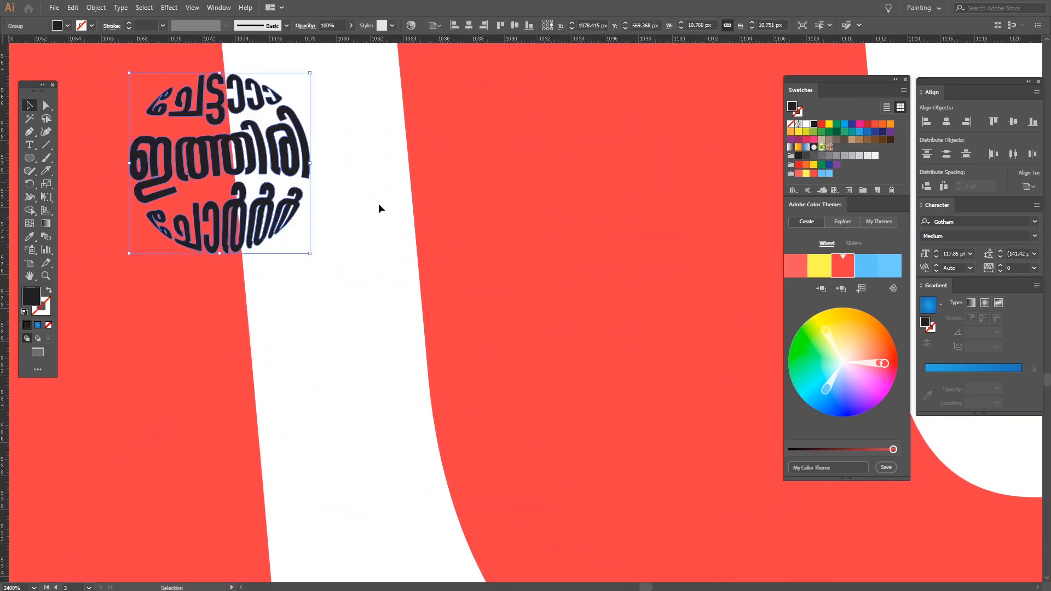
right_click(305, 165)
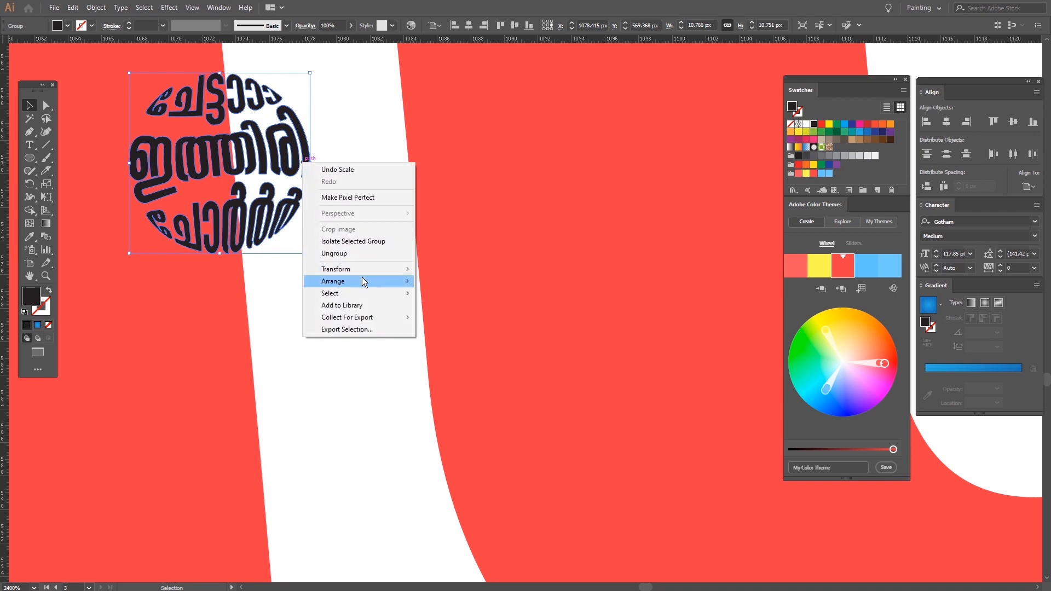
mouse_move(364, 281)
click(442, 318)
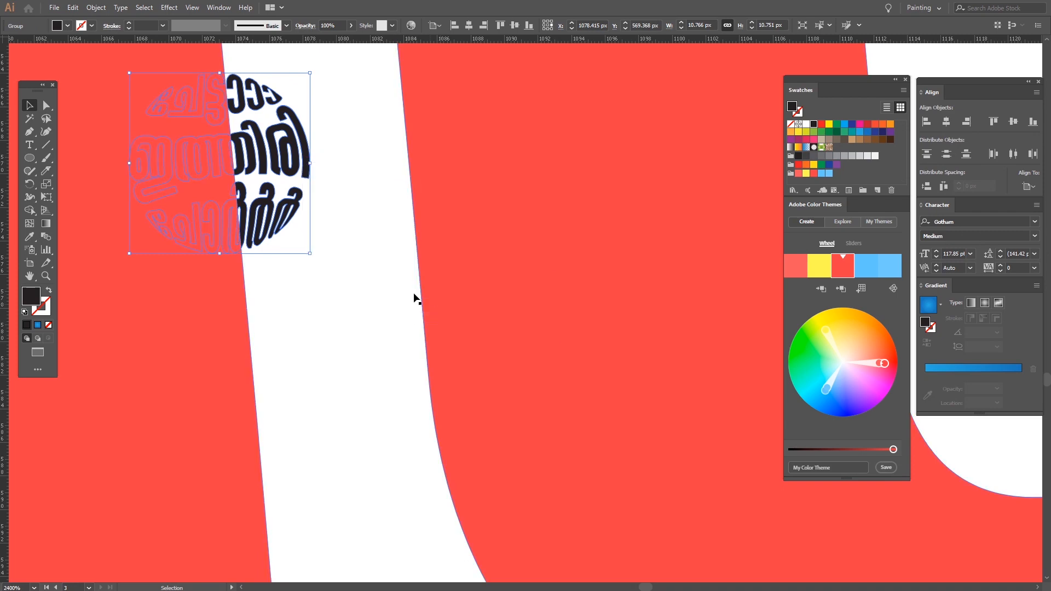
click(351, 261)
scroll(352, 261, down, 4)
scroll(352, 260, down, 8)
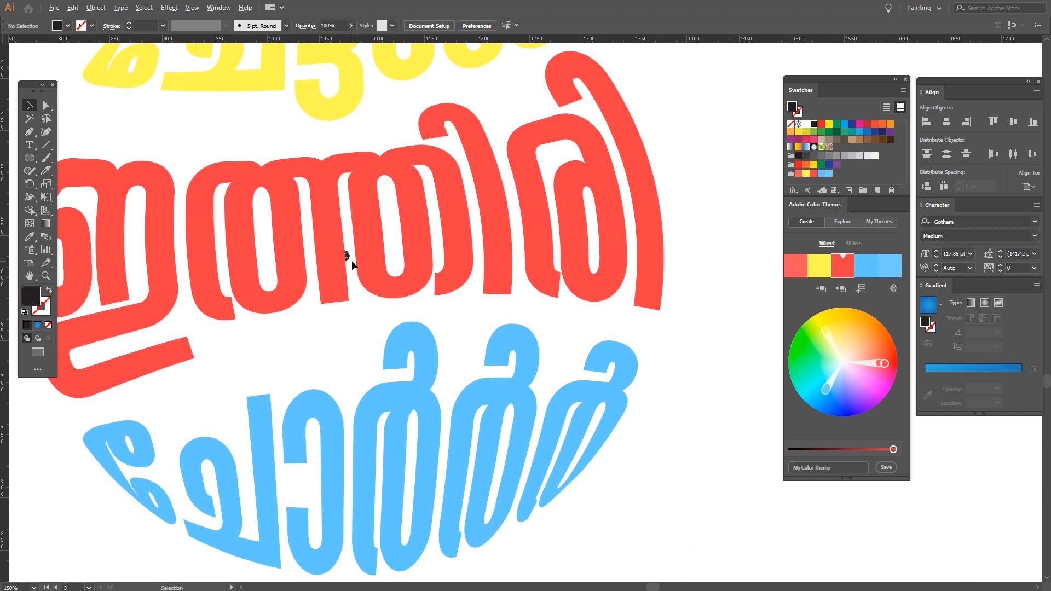
- Select the large colored lettering together with the tiny black copy and make a blend between them
scroll(354, 257, up, 2)
drag(532, 100, 202, 422)
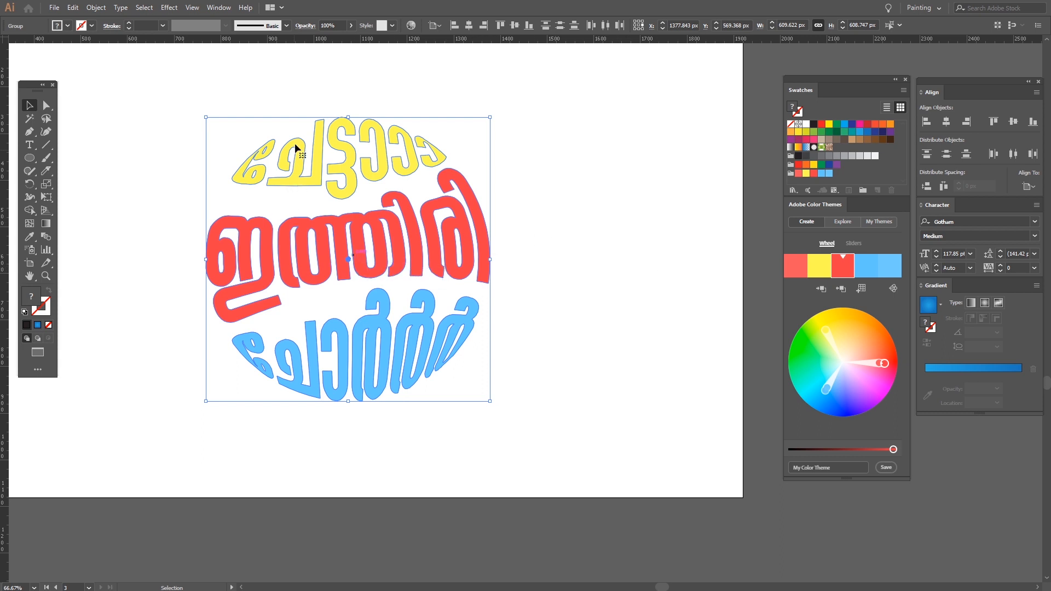
click(493, 195)
drag(147, 94, 603, 448)
key(ctrl+alt+b)
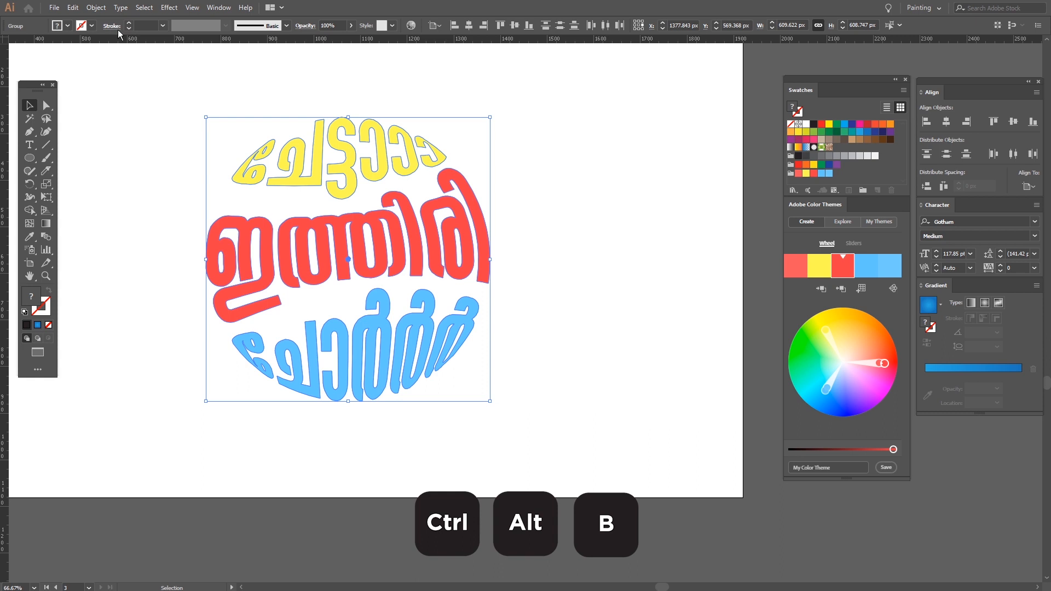
click(96, 8)
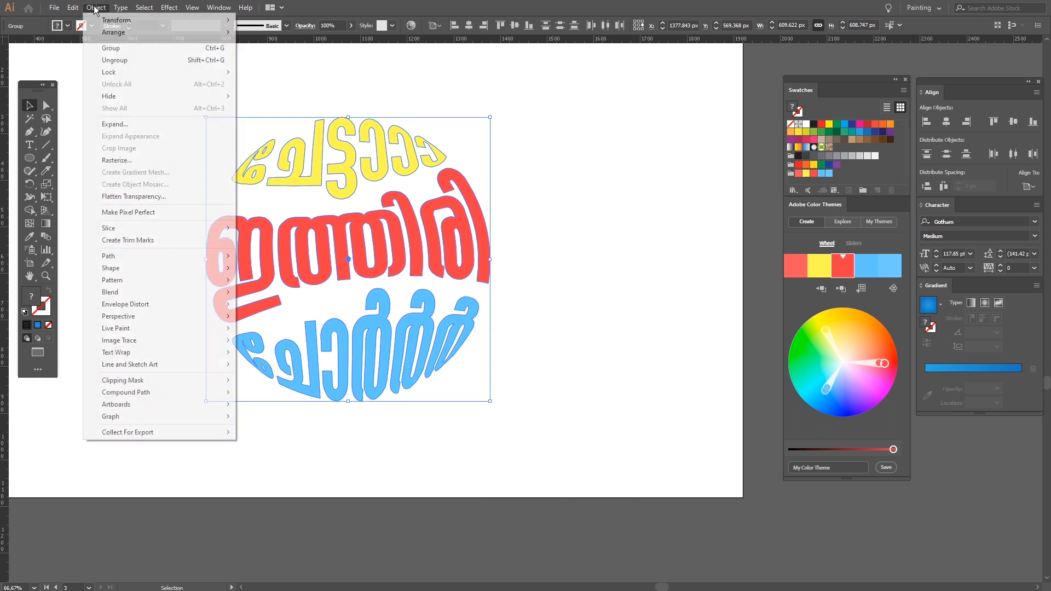
mouse_move(139, 294)
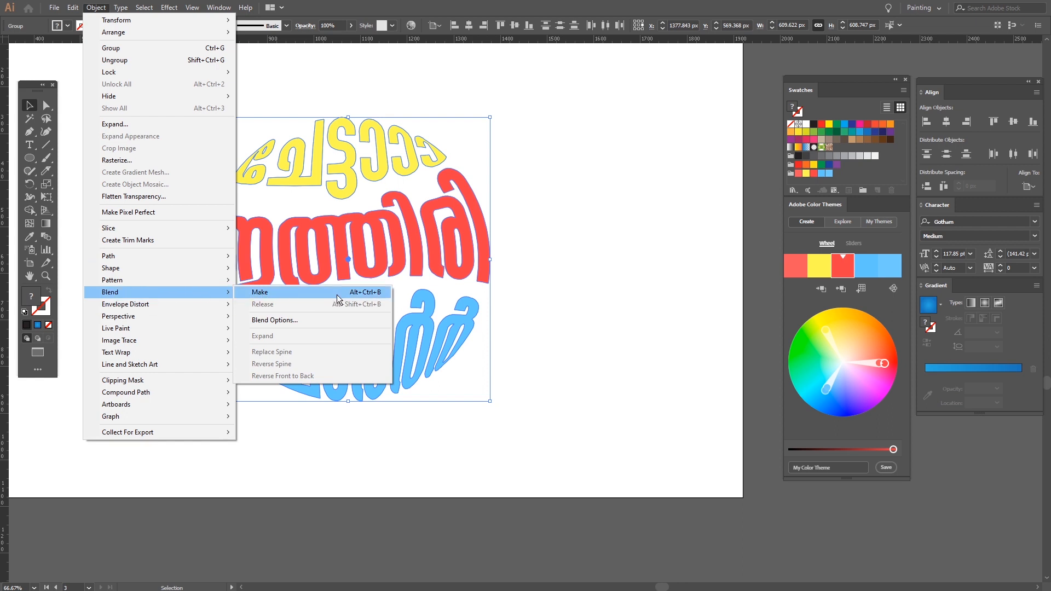
key(ctrl+alt+b)
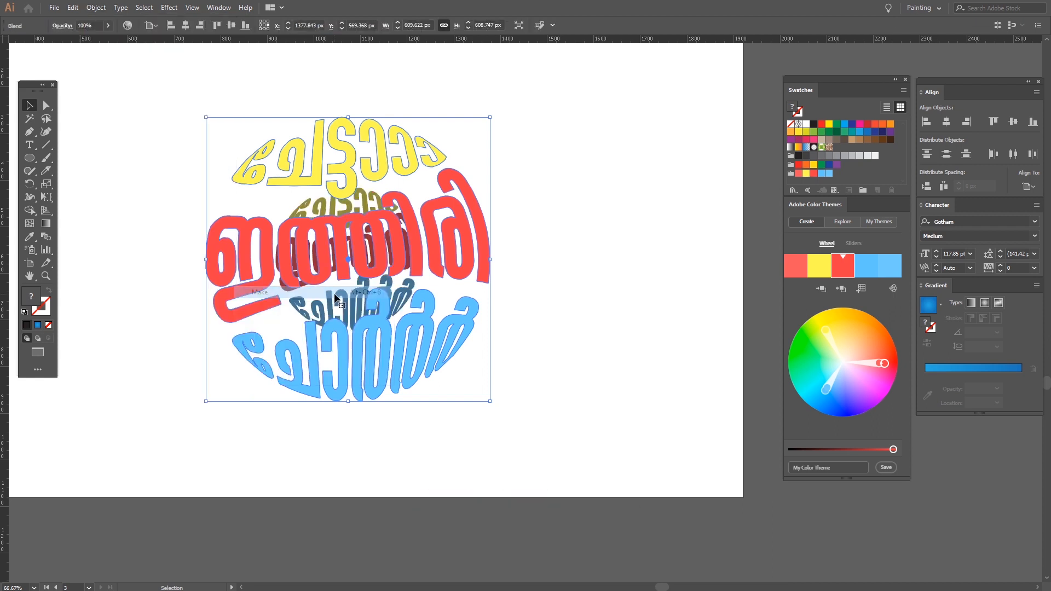
- Set the blend's spacing to Specified Steps with the preview turned on
scroll(418, 303, up, 3)
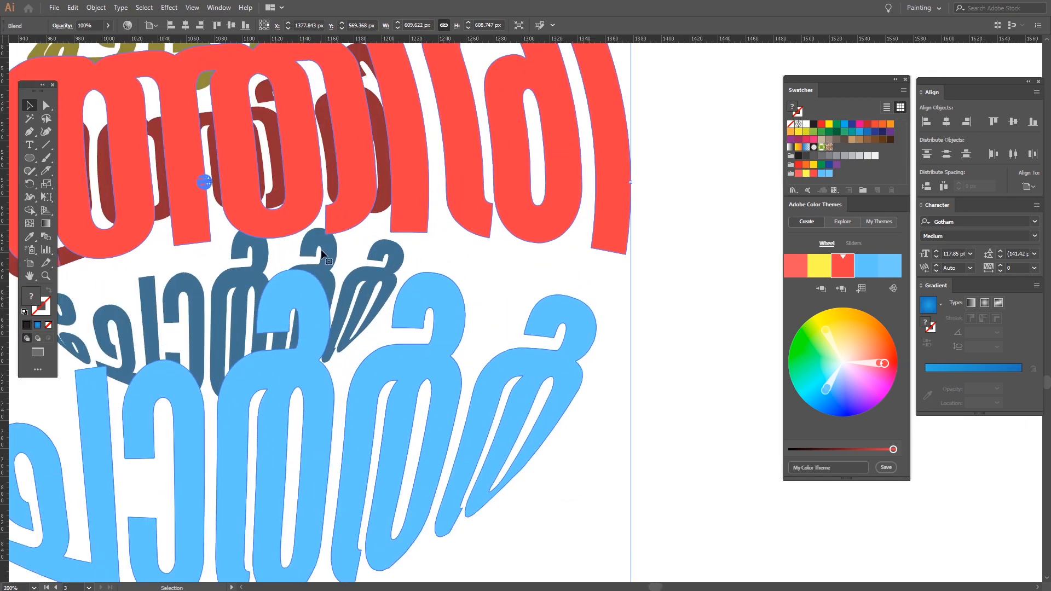
scroll(318, 263, down, 1)
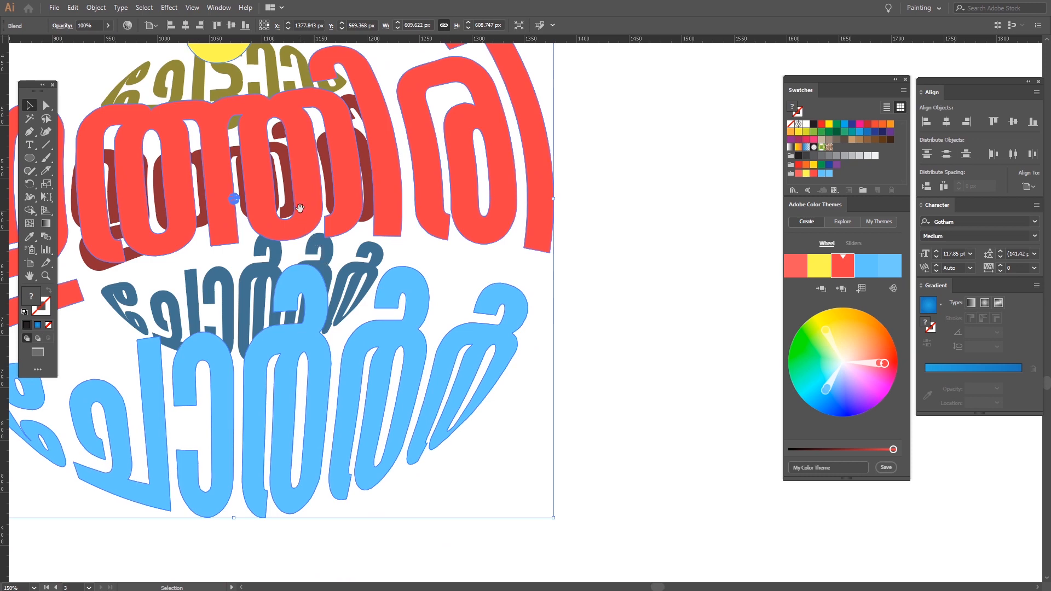
drag(273, 59, 366, 224)
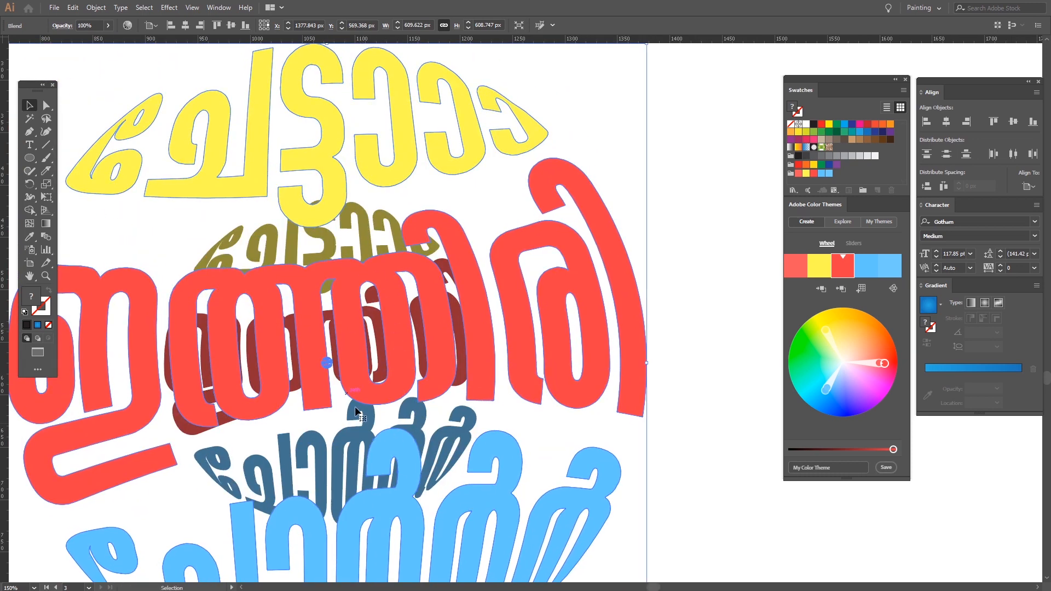
drag(360, 413, 367, 322)
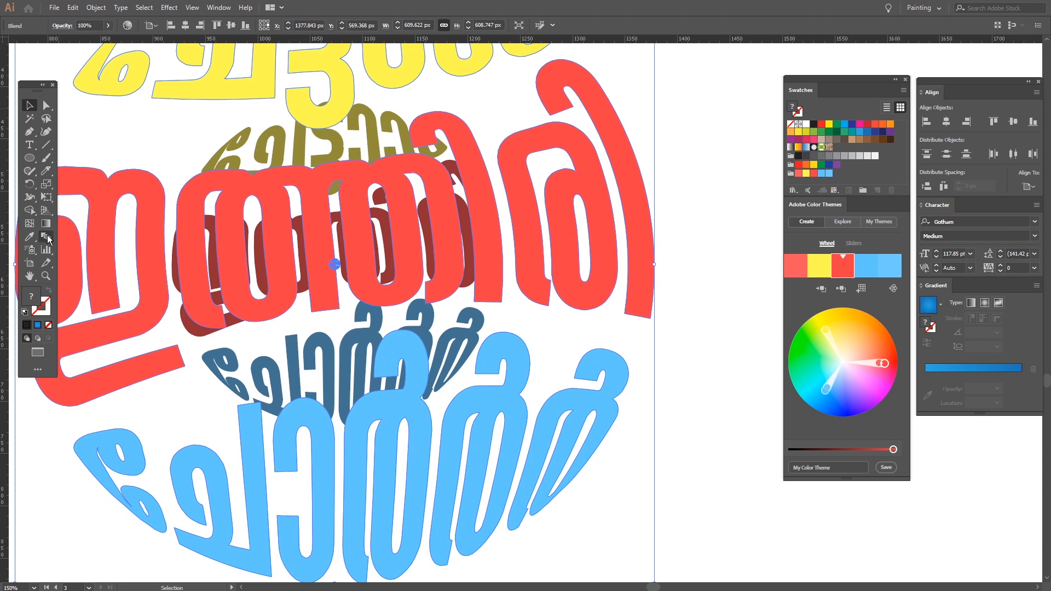
double_click(47, 235)
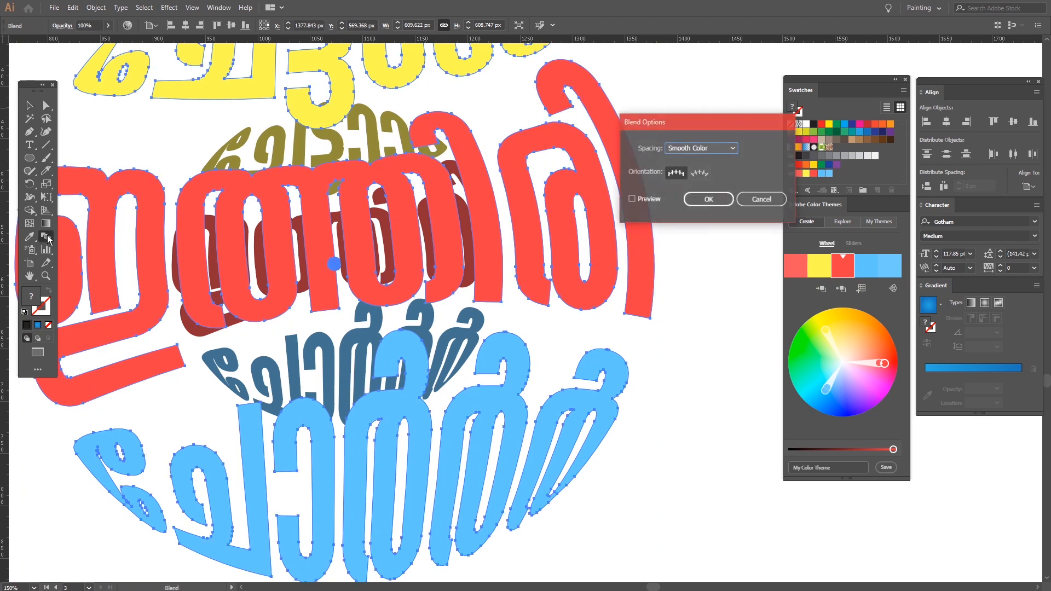
drag(739, 119, 710, 107)
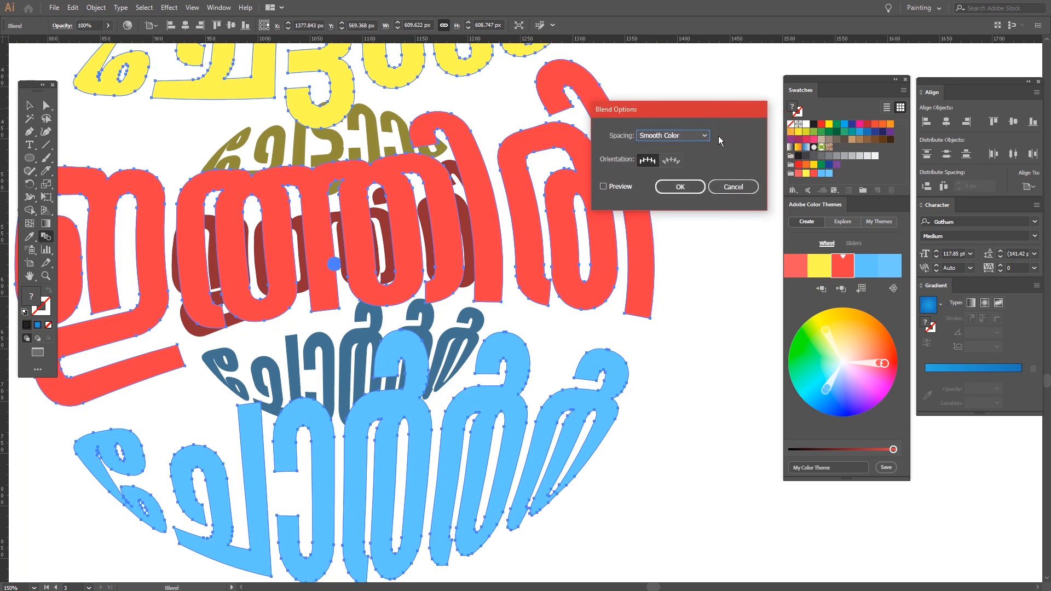
click(678, 135)
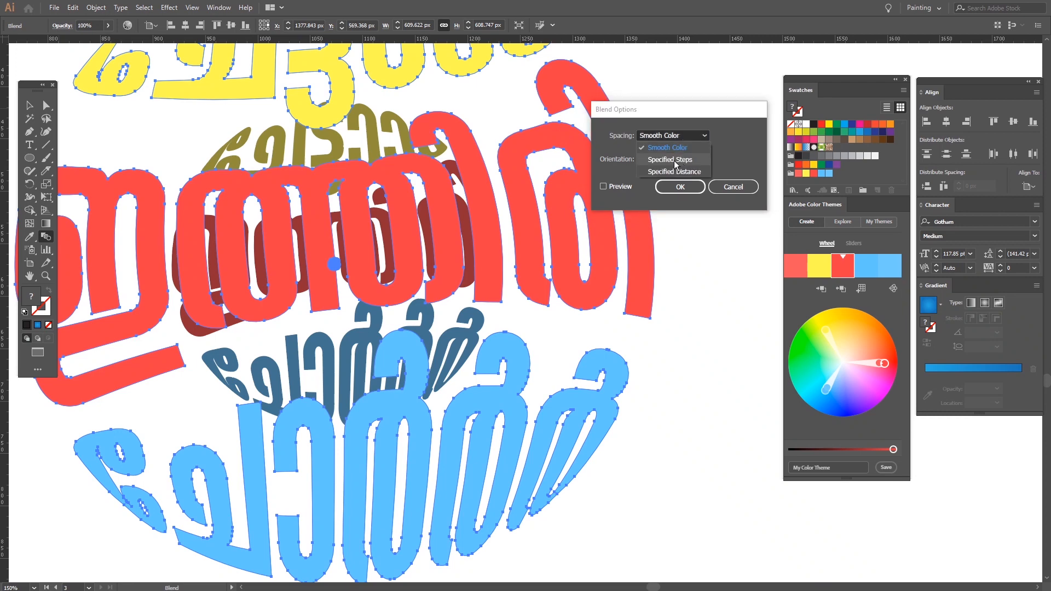
click(675, 160)
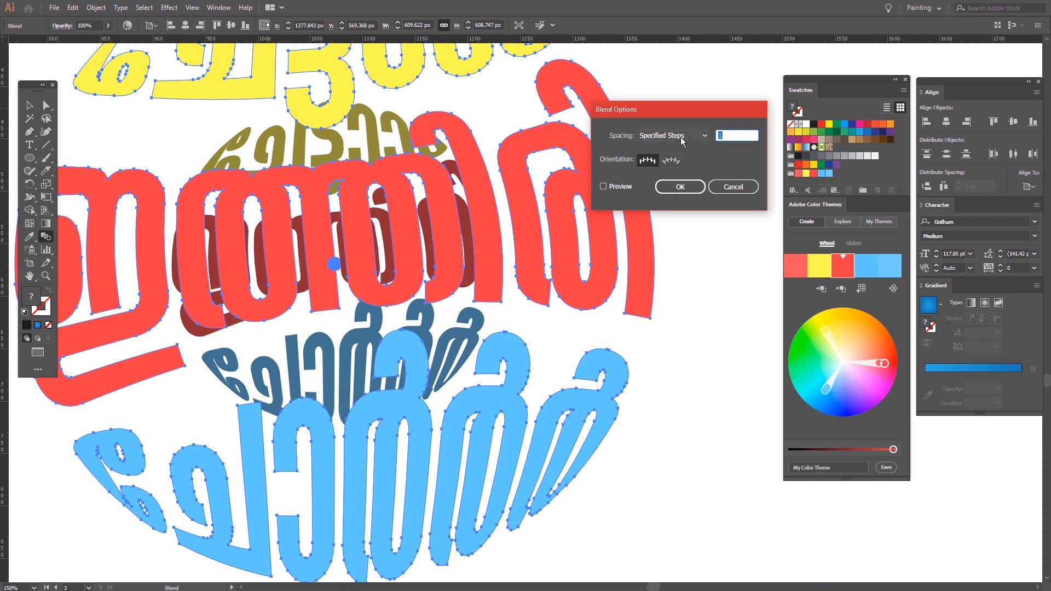
click(604, 186)
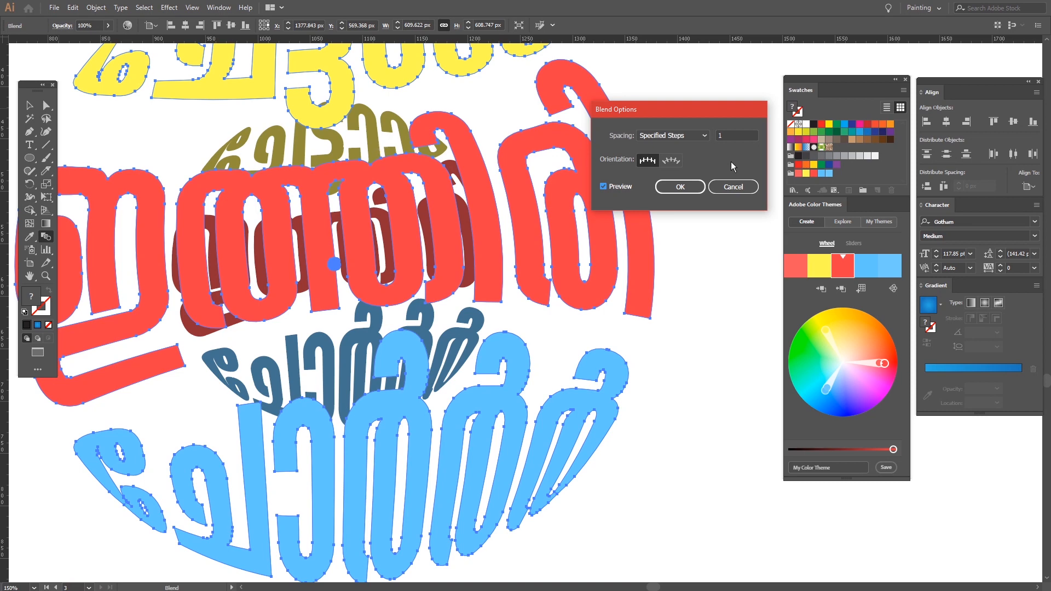
- Try different numbers of blend steps in the preview, raising the count gradually to 122
click(735, 135)
key(Up)
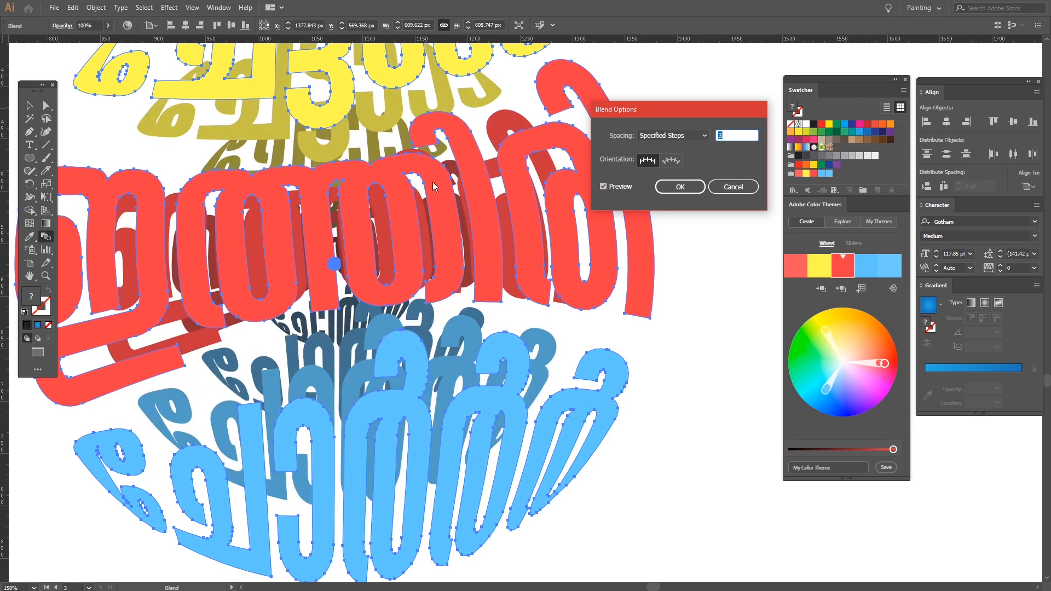
key(Down)
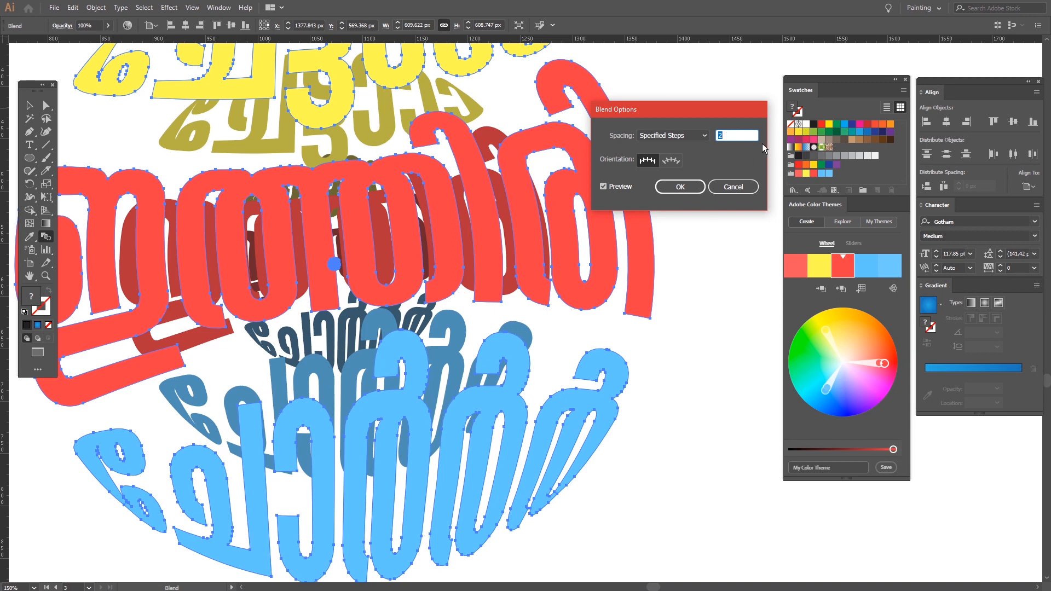
key(Up)
key(Up)
key(Up)
key(Up)
key(Up)
key(Up)
key(Up)
key(Up)
key(Up)
key(Up)
key(Up)
key(Up)
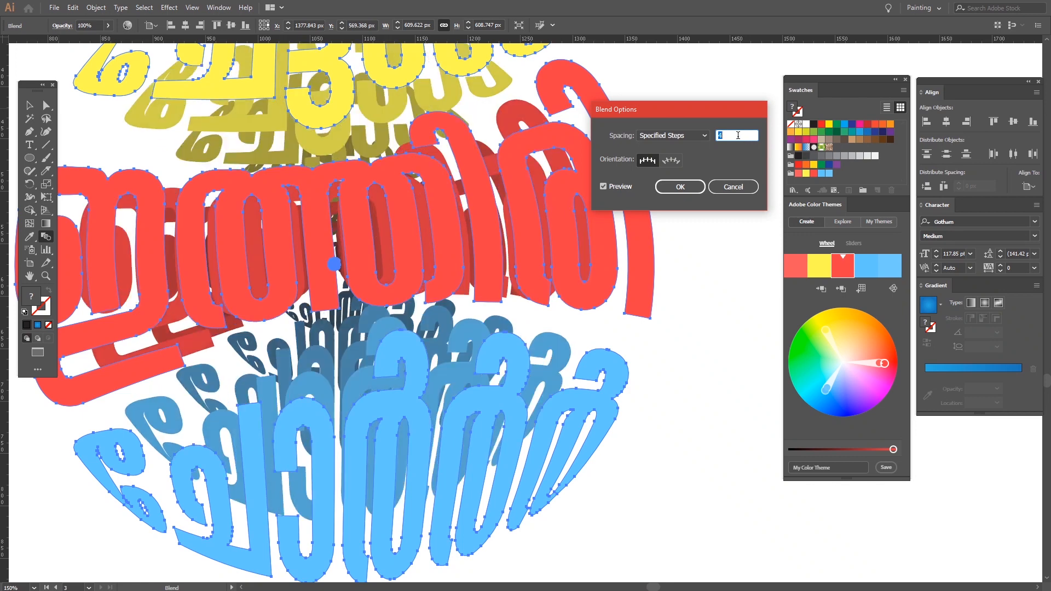
key(Up)
key(Up)
key(Up)
key(Up)
key(Up)
key(Up)
key(Up)
key(Up)
key(Up)
key(Up)
key(Up)
key(Up)
key(Up)
key(Up)
key(Up)
key(Up)
key(Up)
key(Up)
key(Up)
key(Up)
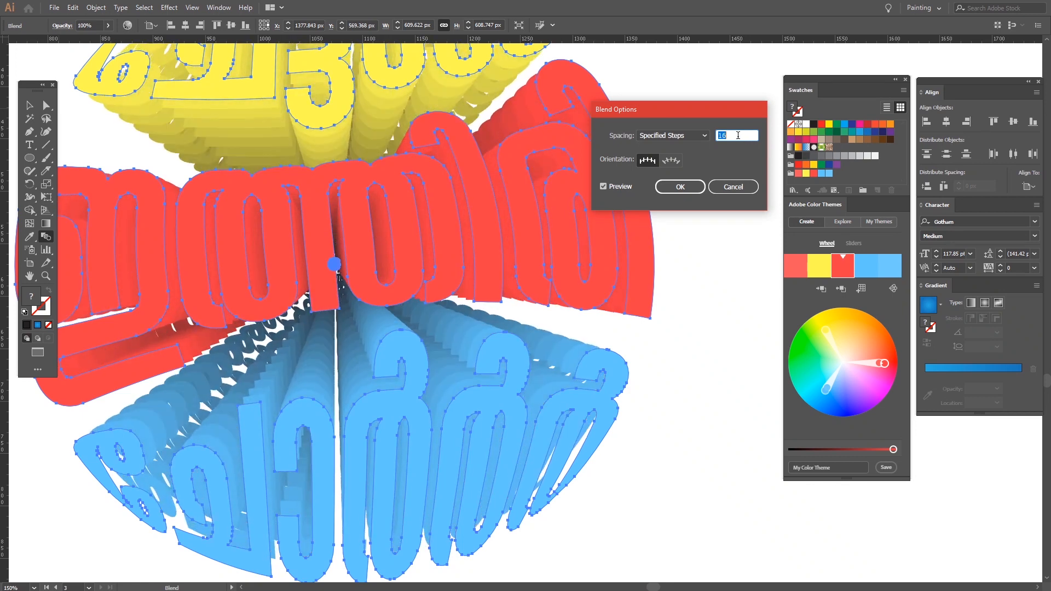
key(Up)
key(Up)
key(Up)
key(Up)
key(Up)
key(Up)
key(Up)
key(Up)
key(Up)
key(Up)
key(Up)
key(Up)
key(Up)
key(Up)
key(Up)
key(Up)
key(Up)
key(Up)
key(Up)
key(Up)
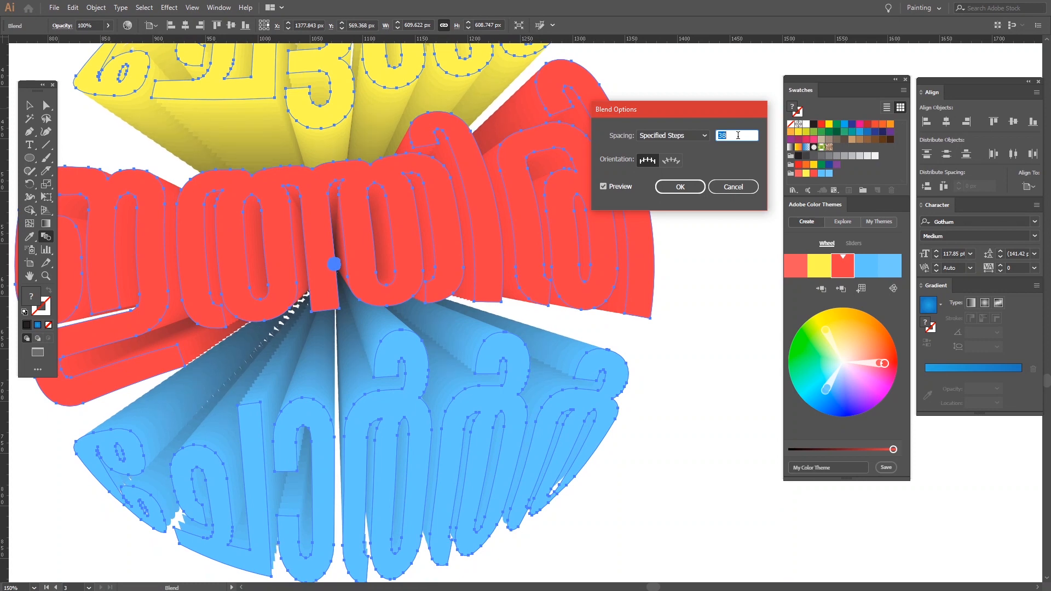
key(Up)
key(Up)
key(Up)
key(Up)
key(Up)
key(Up)
key(Up)
key(Up)
key(Up)
key(Up)
key(Up)
key(Up)
key(Up)
key(Up)
key(Up)
key(Up)
key(Up)
key(Up)
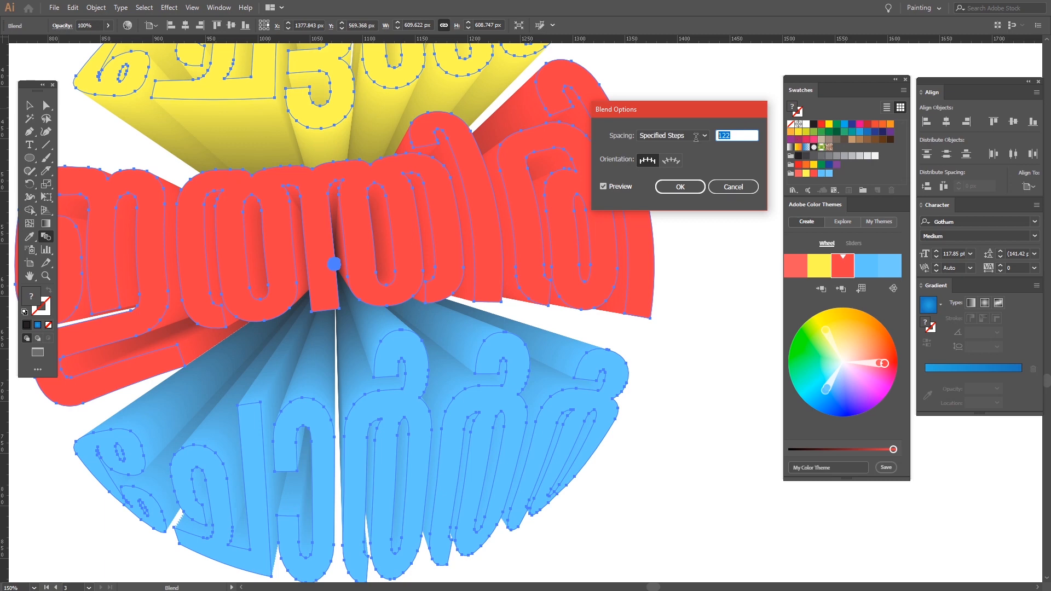
- Set the blend to 200 specified steps, apply the options and deselect the lettering
text(200)
click(688, 187)
key(v)
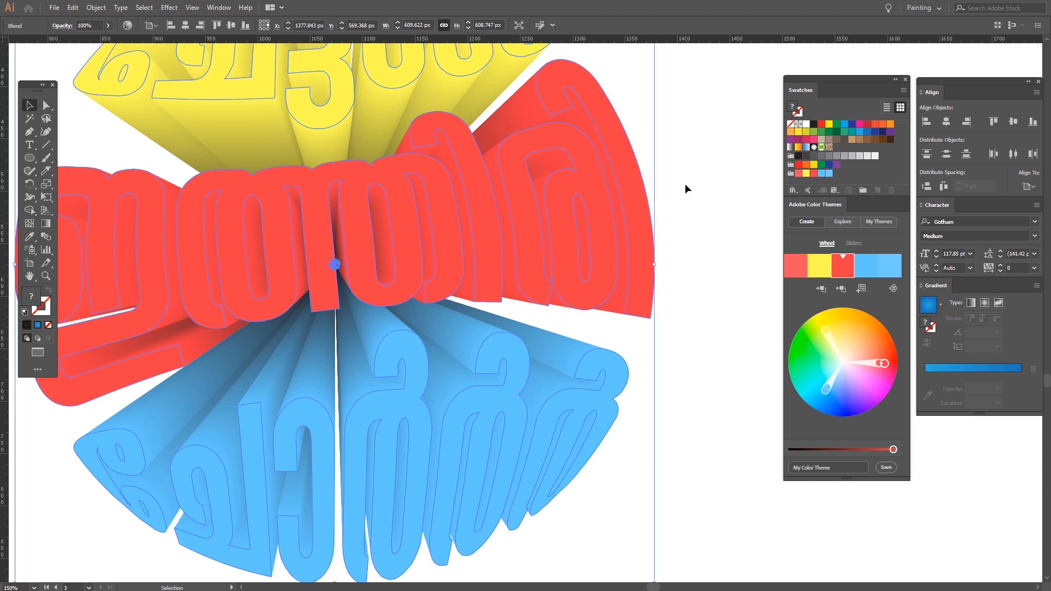
click(665, 148)
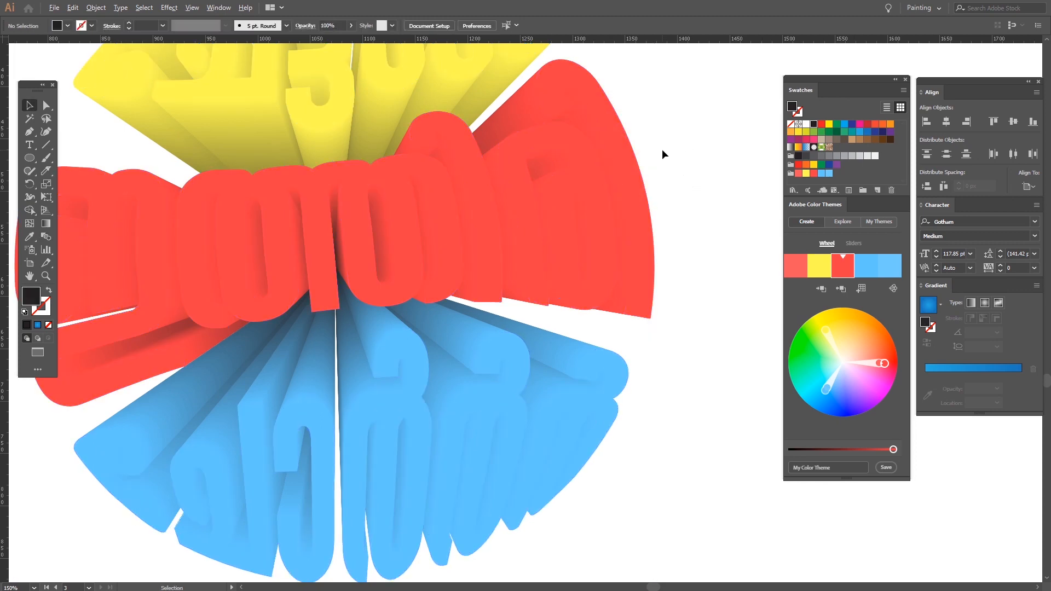
- Duplicate the artboard with its blended lettering and color squares directly below the original artboard
key(ctrl+minus)
key(ctrl+minus)
drag(661, 149, 600, 256)
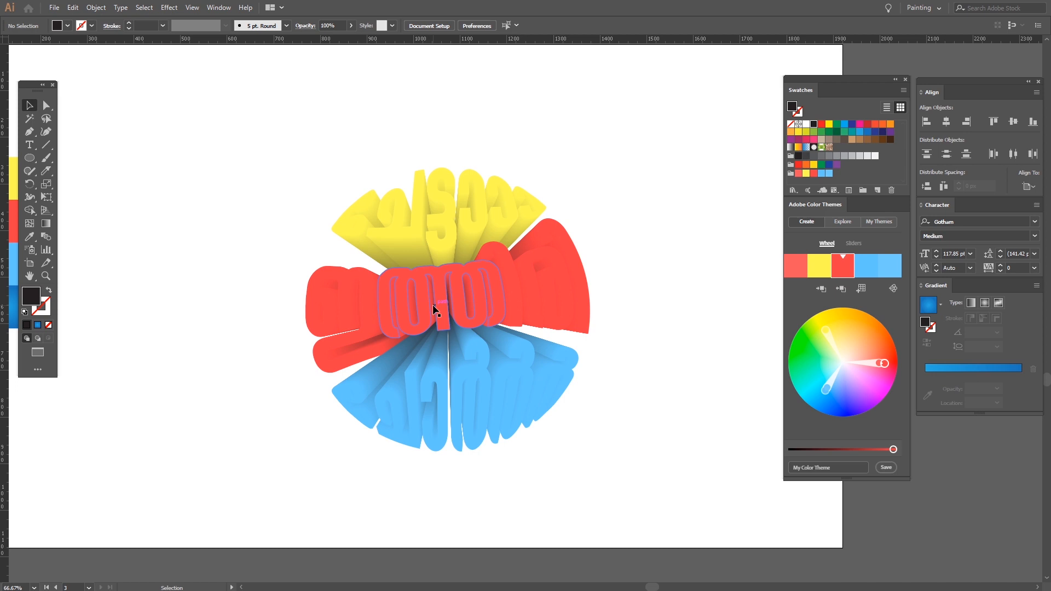
scroll(433, 305, down, 2)
drag(433, 305, 427, 179)
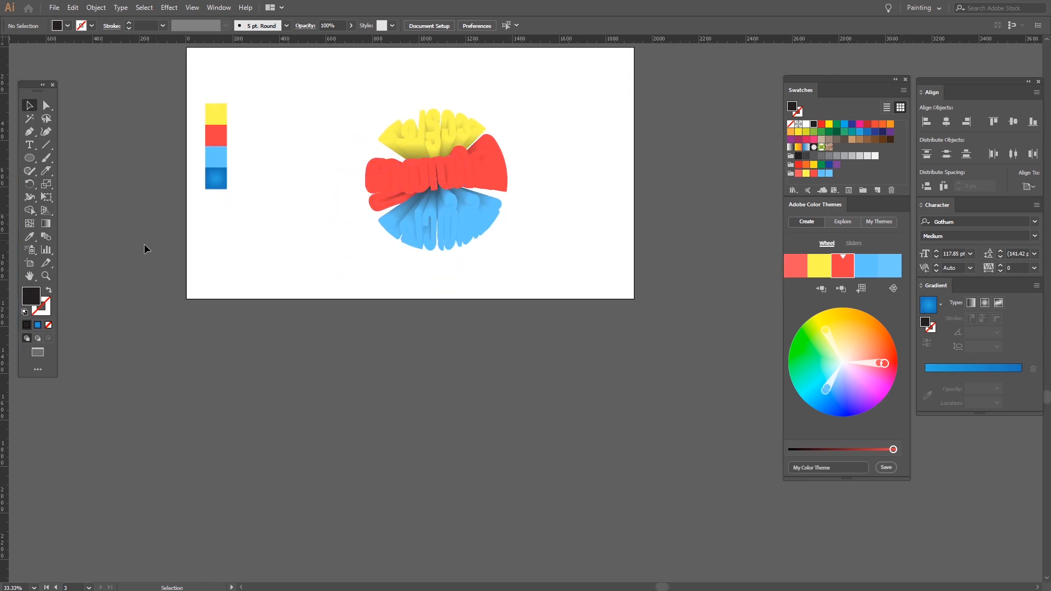
click(29, 263)
drag(486, 282, 481, 524)
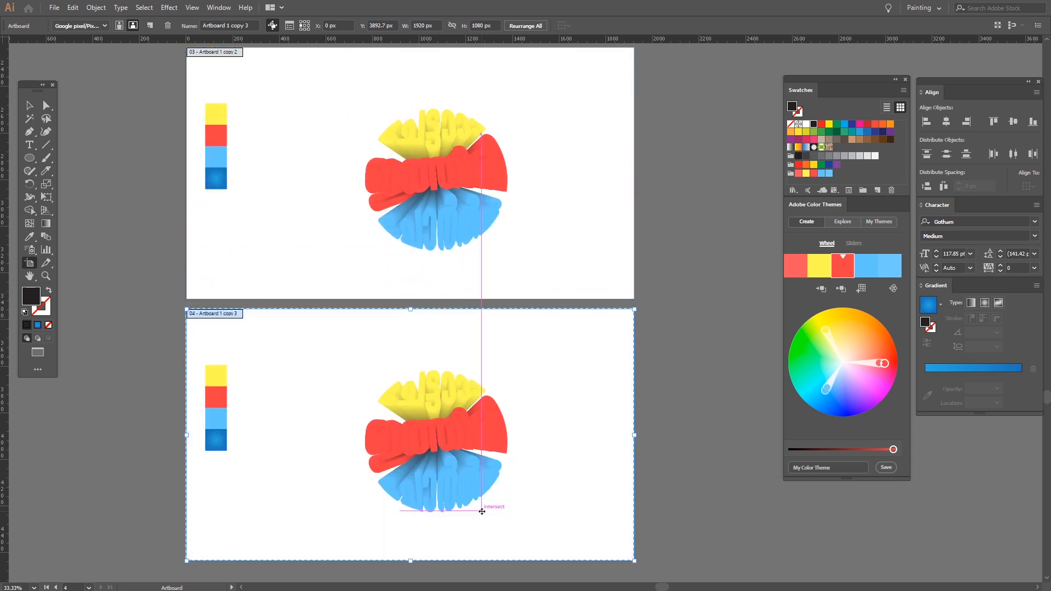
key(v)
- Examine the copied blend's large lettering and tiny center copy in outline view and return to the color preview
scroll(580, 456, up, 2)
drag(505, 405, 677, 248)
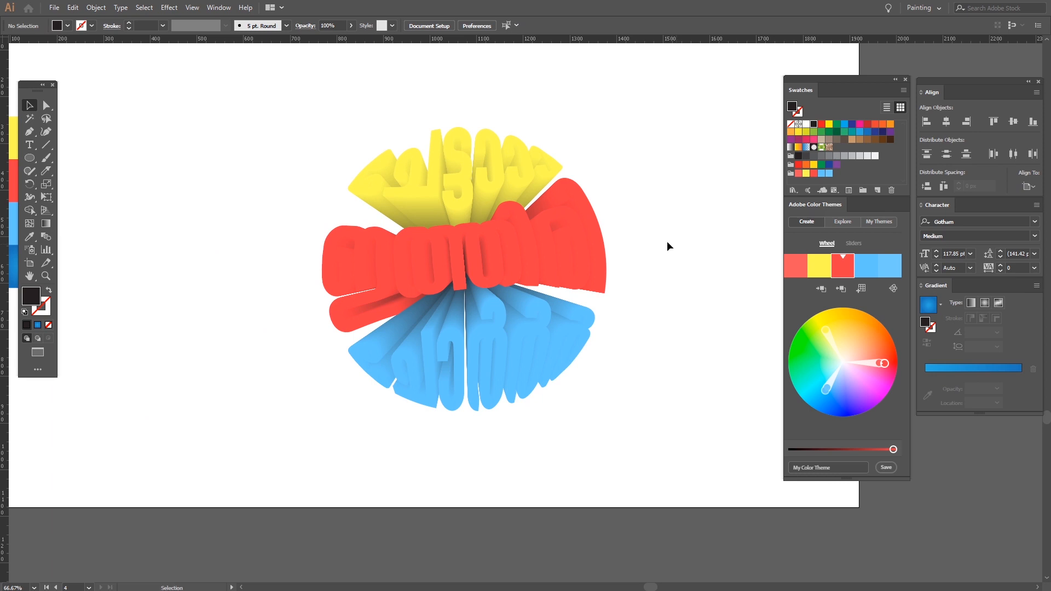
click(462, 235)
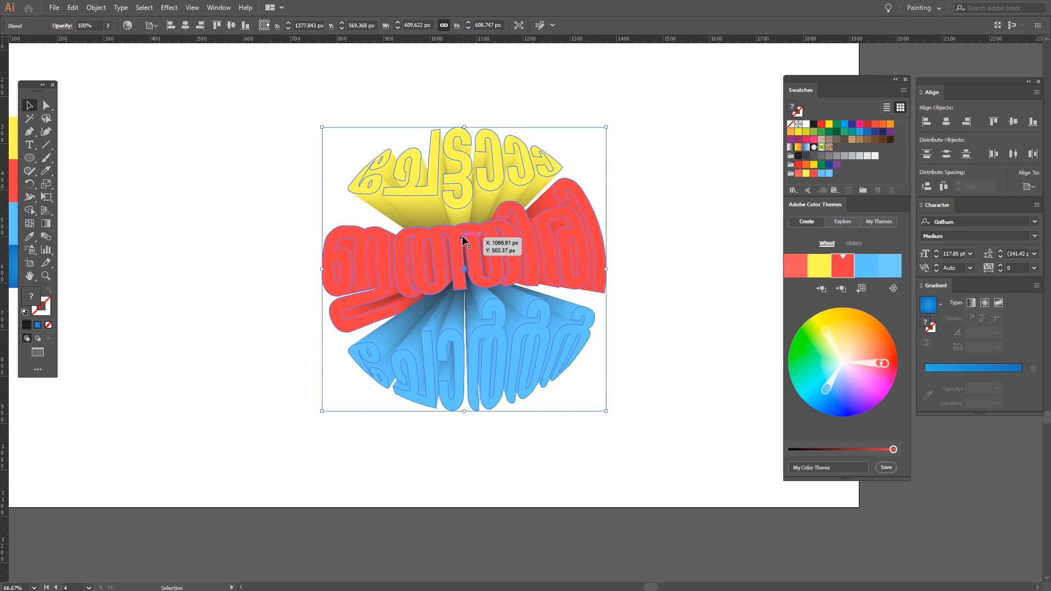
key(a)
key(ctrl+y)
key(v)
click(681, 178)
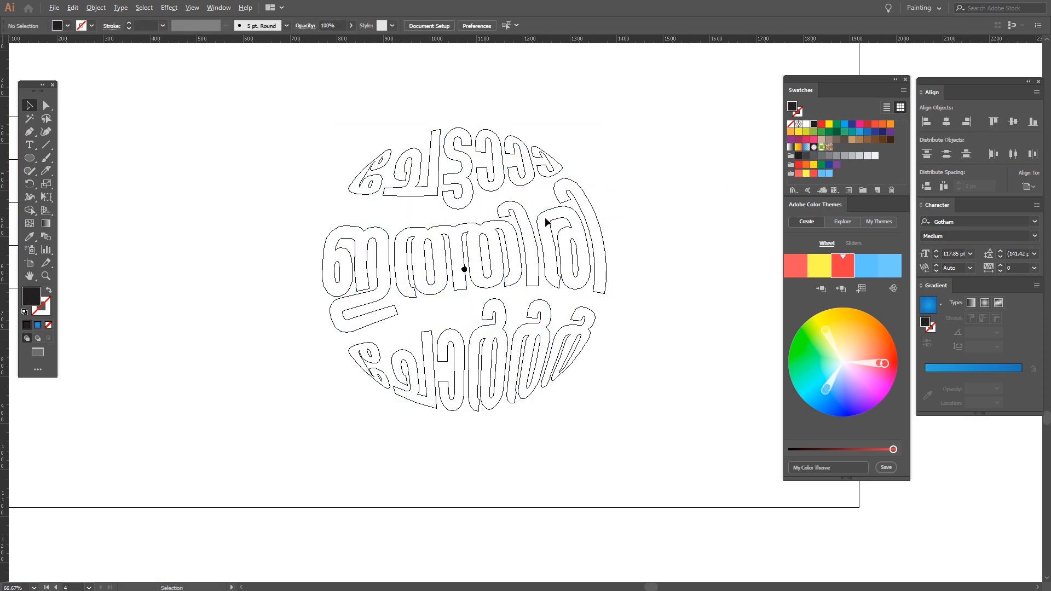
scroll(520, 223, up, 4)
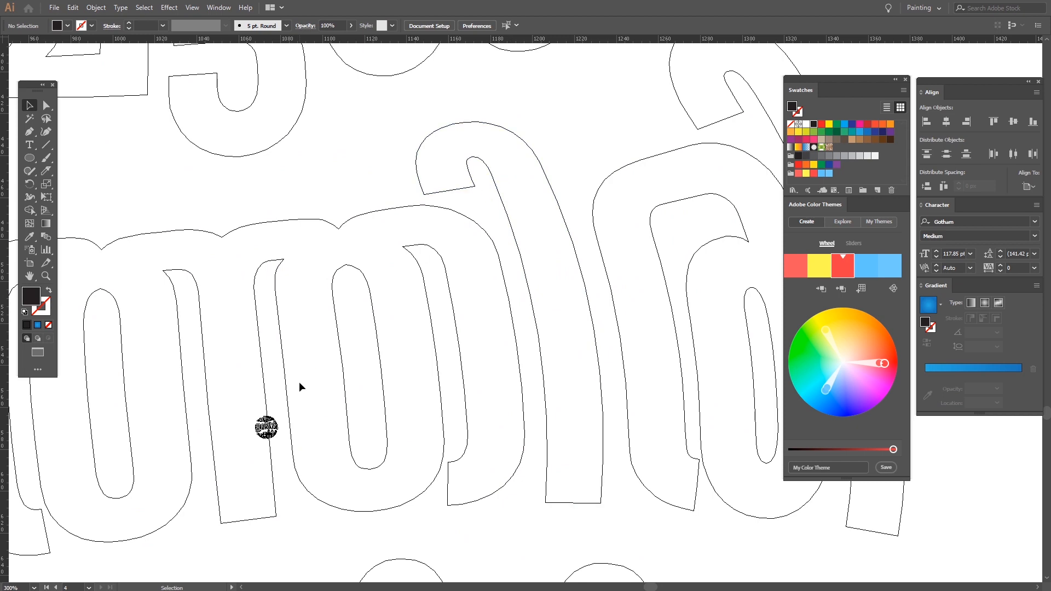
click(266, 427)
scroll(350, 351, down, 3)
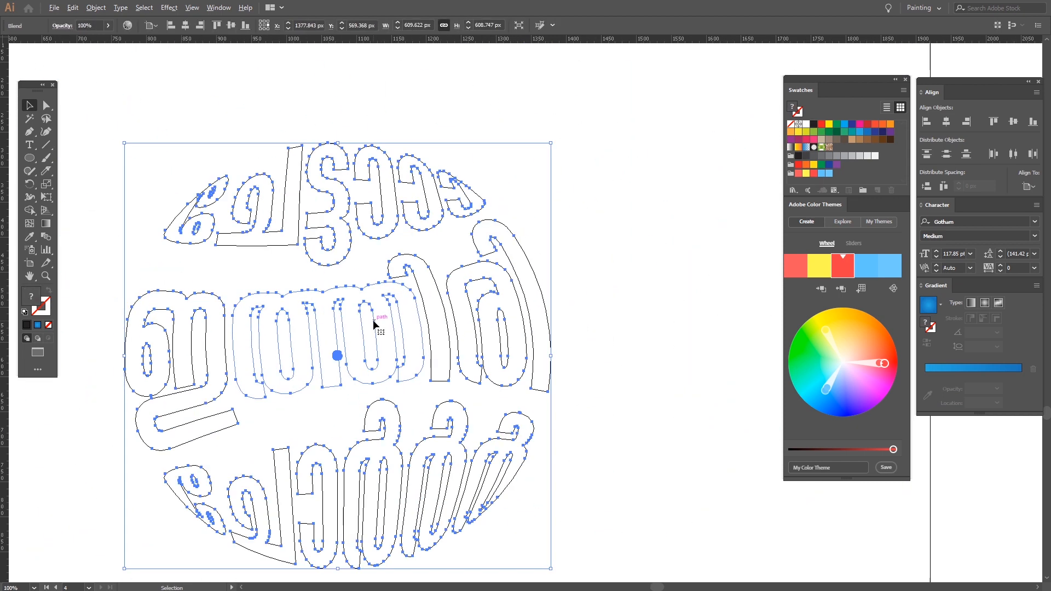
click(648, 236)
key(a)
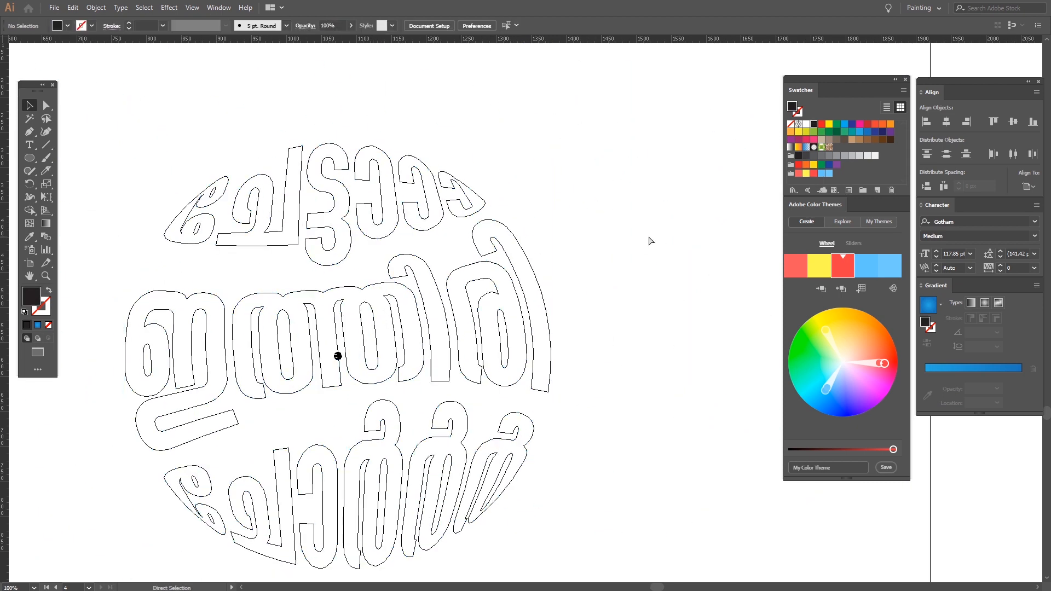
key(ctrl+y)
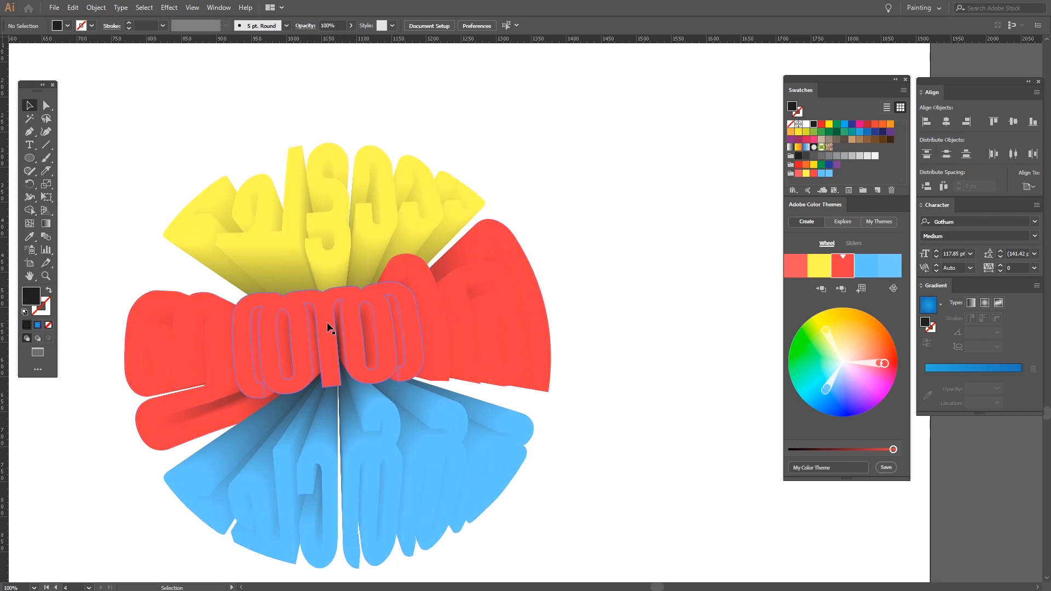
- Expand the copied blend with the Object and Fill options enabled
drag(364, 255, 462, 263)
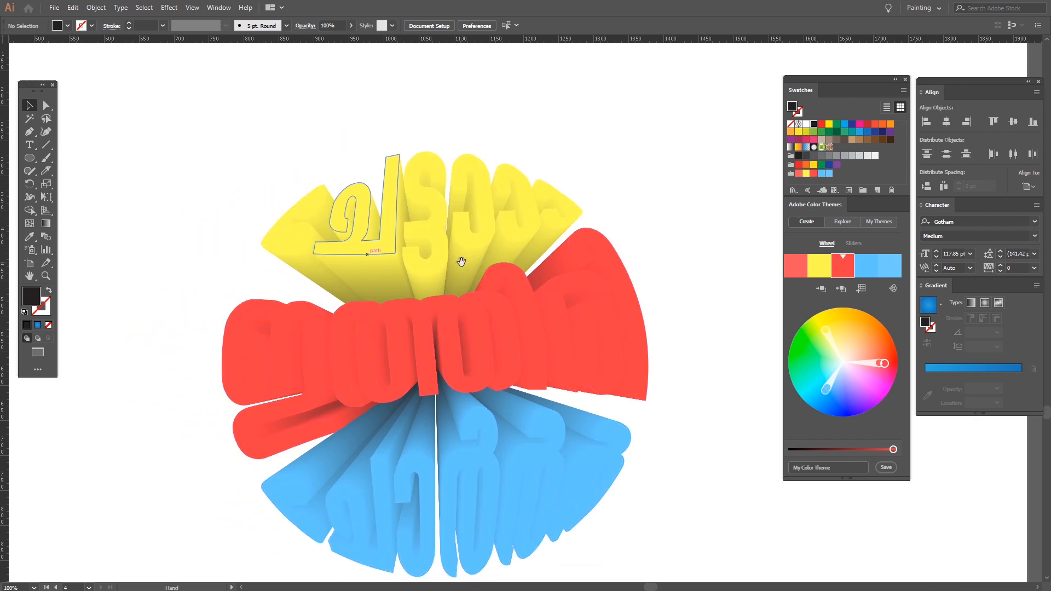
click(414, 259)
click(96, 7)
click(176, 123)
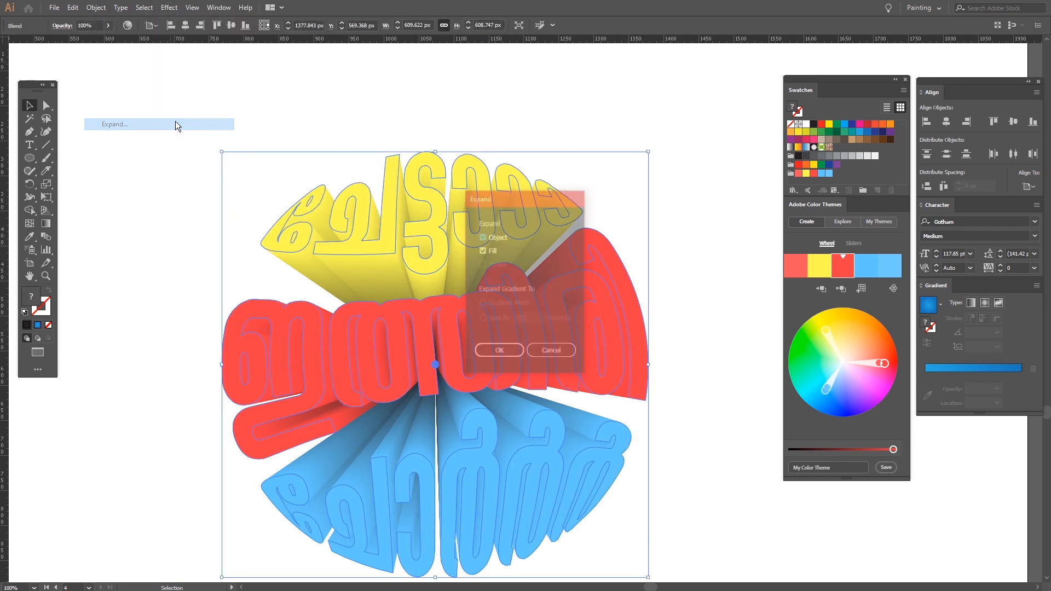
click(499, 357)
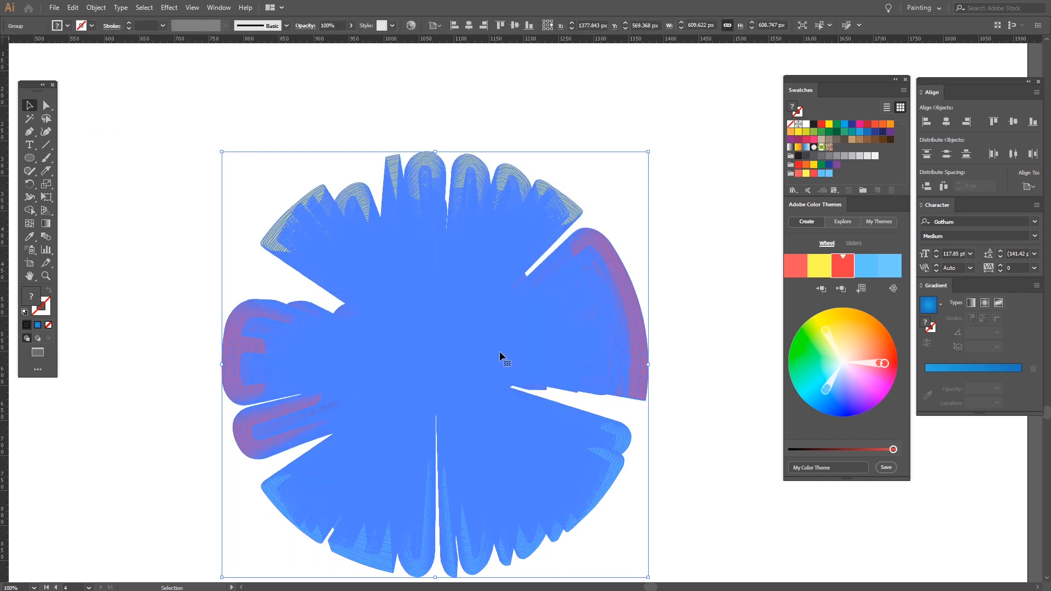
- Examine the expanded blend's letter edges and dense paths up close in color and outline view
click(566, 144)
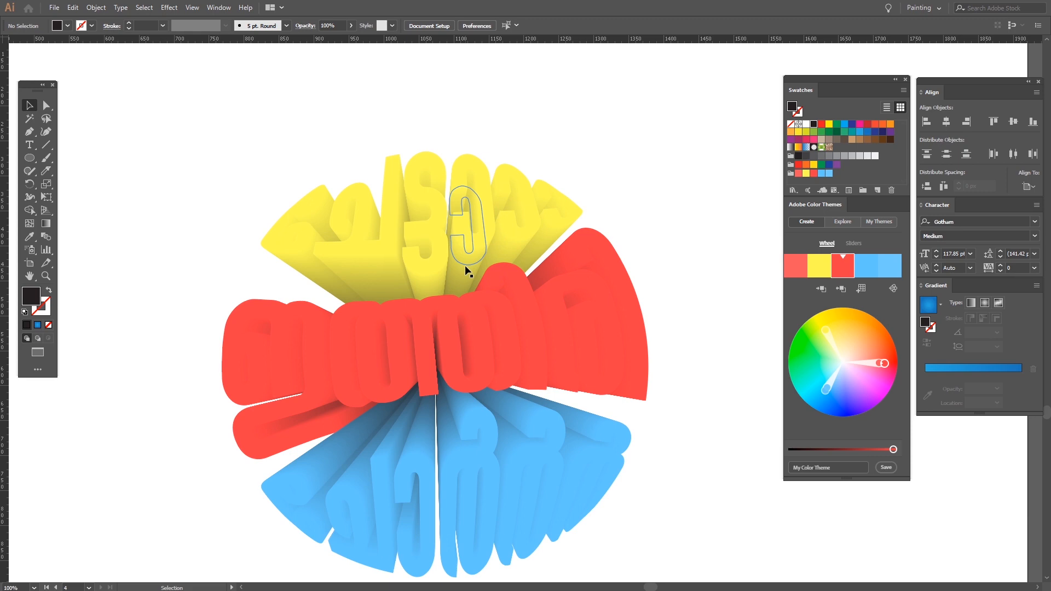
scroll(469, 265, up, 8)
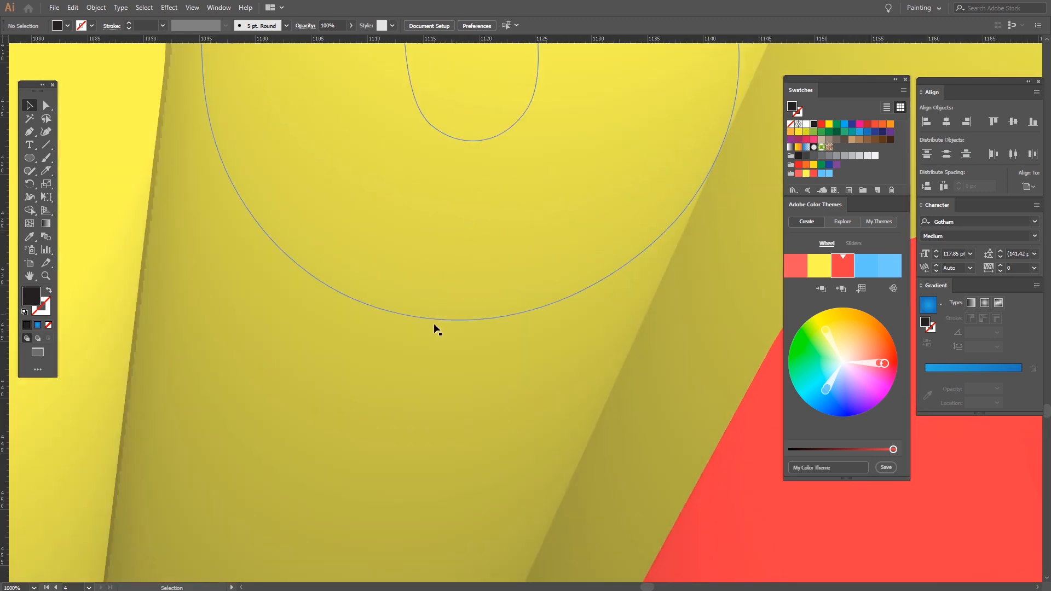
scroll(456, 308, down, 6)
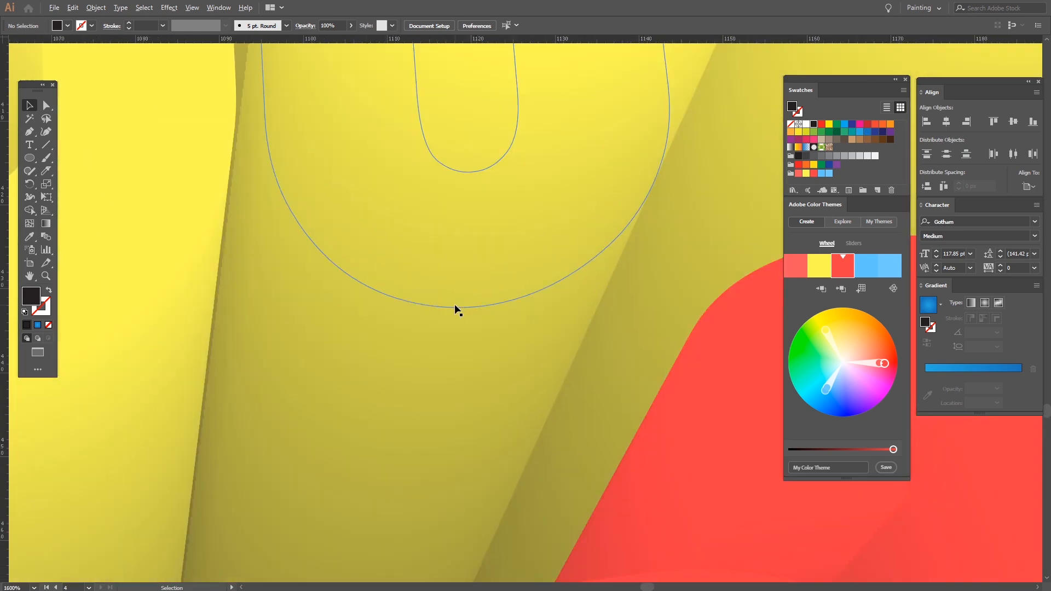
scroll(386, 269, down, 3)
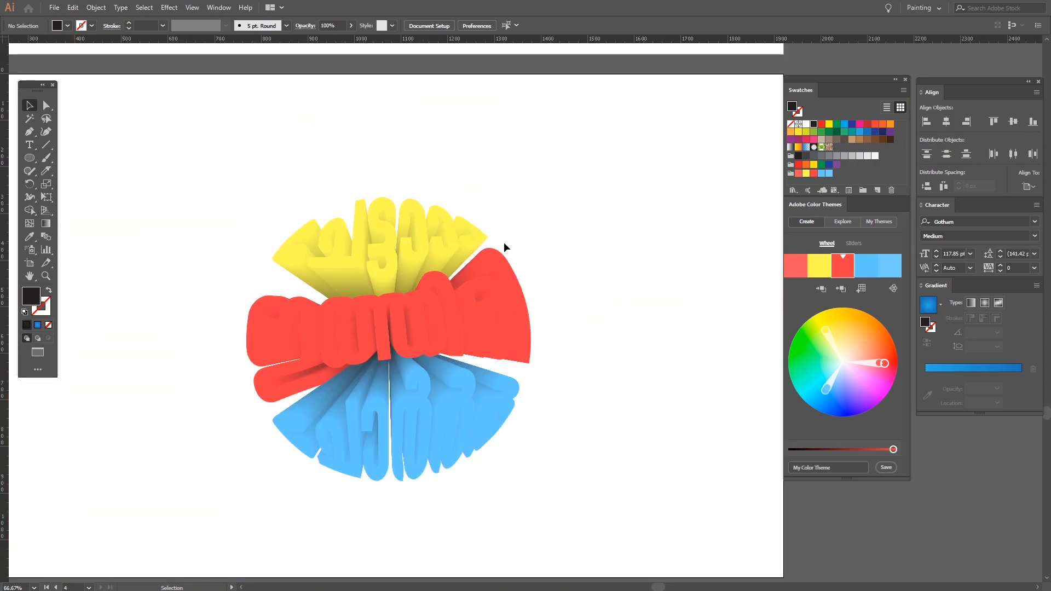
key(ctrl+y)
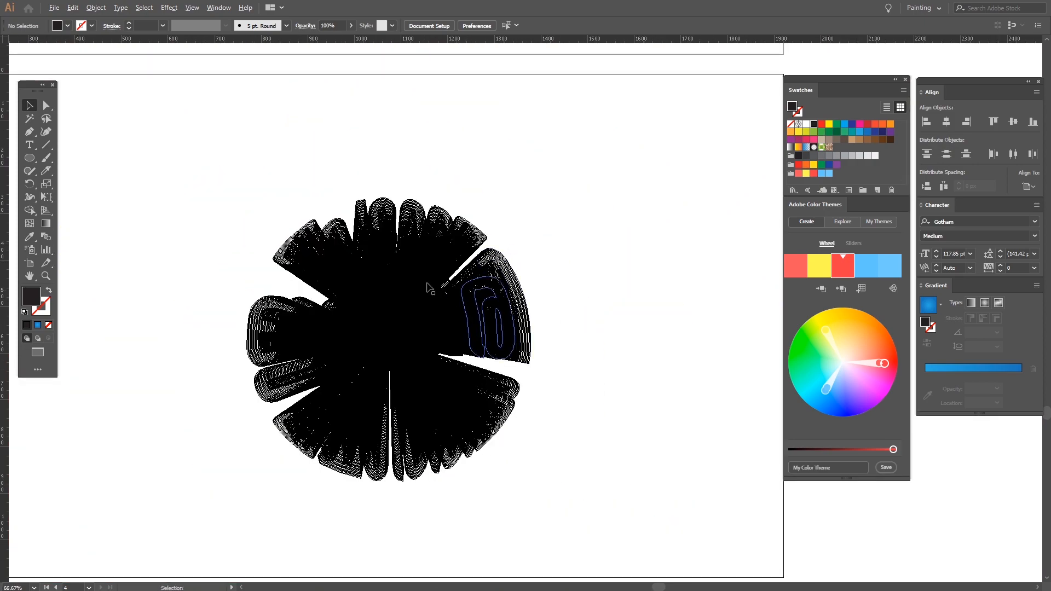
scroll(430, 289, up, 9)
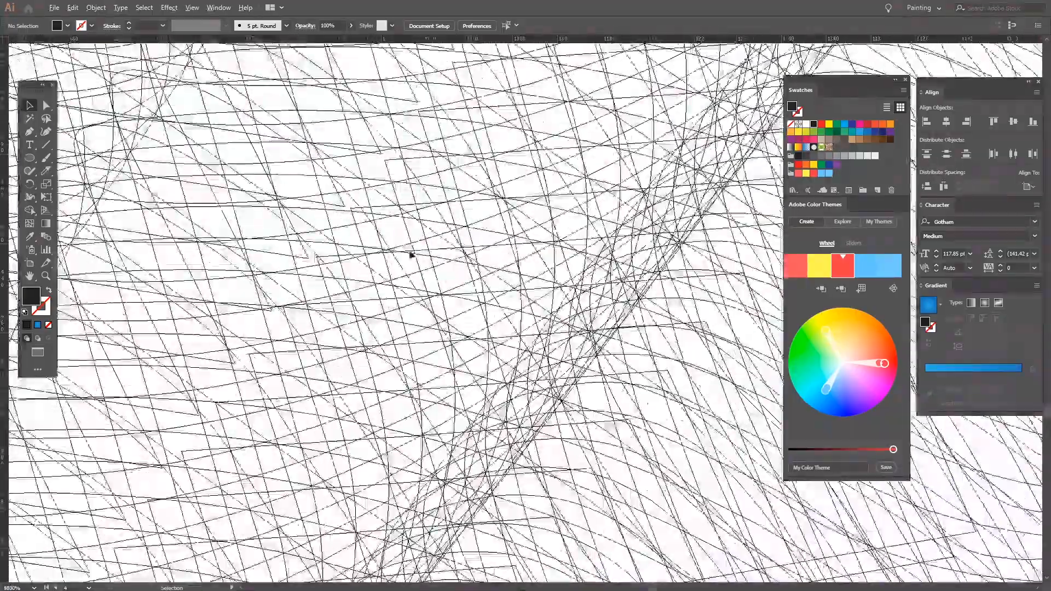
scroll(397, 257, up, 2)
key(ctrl+y)
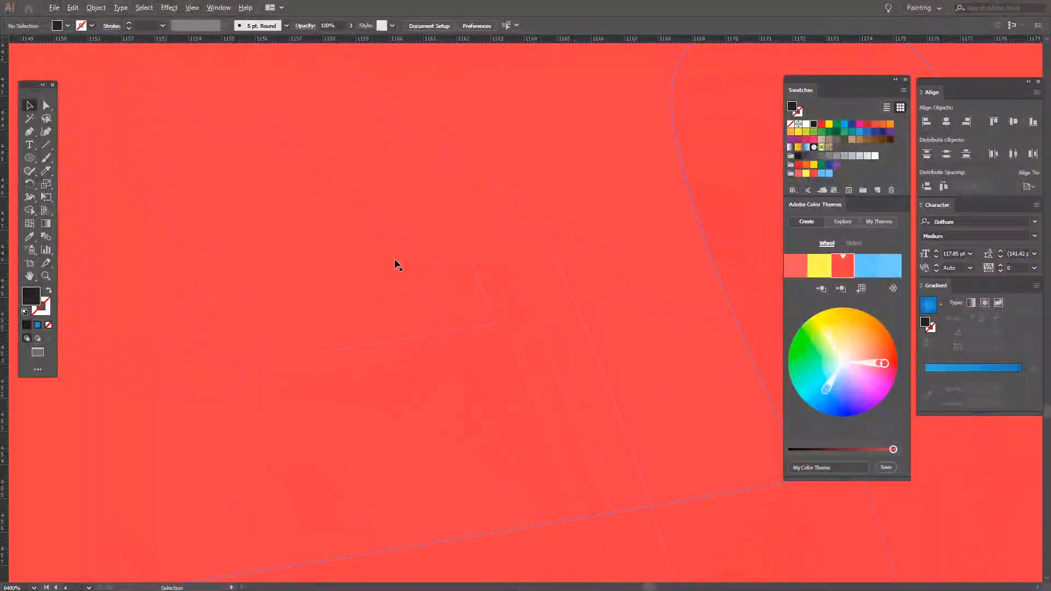
key(ctrl+1)
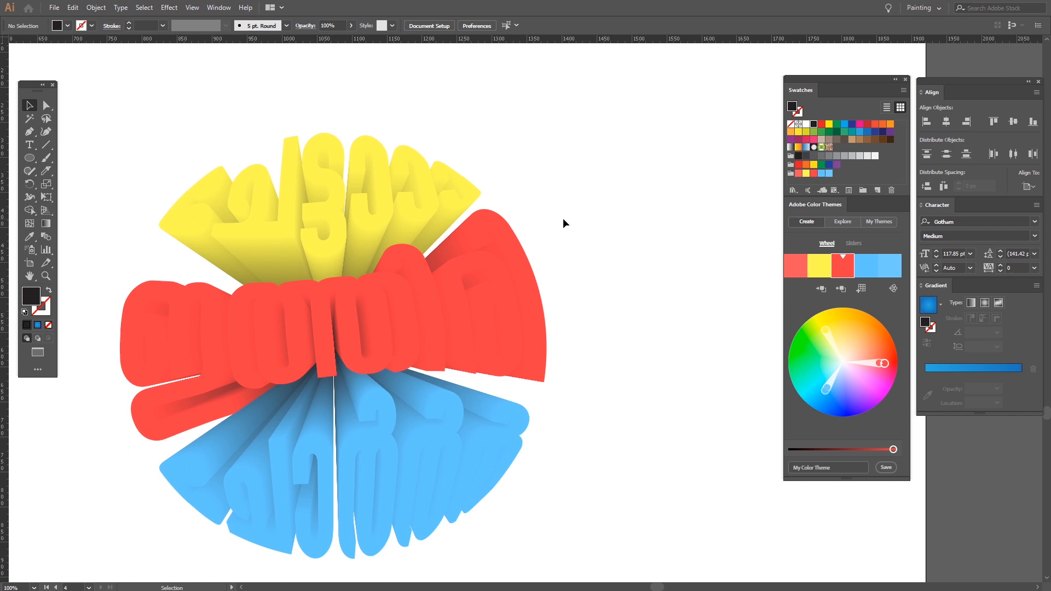
- Ungroup the expanded lettering blend and clear the selection
click(498, 230)
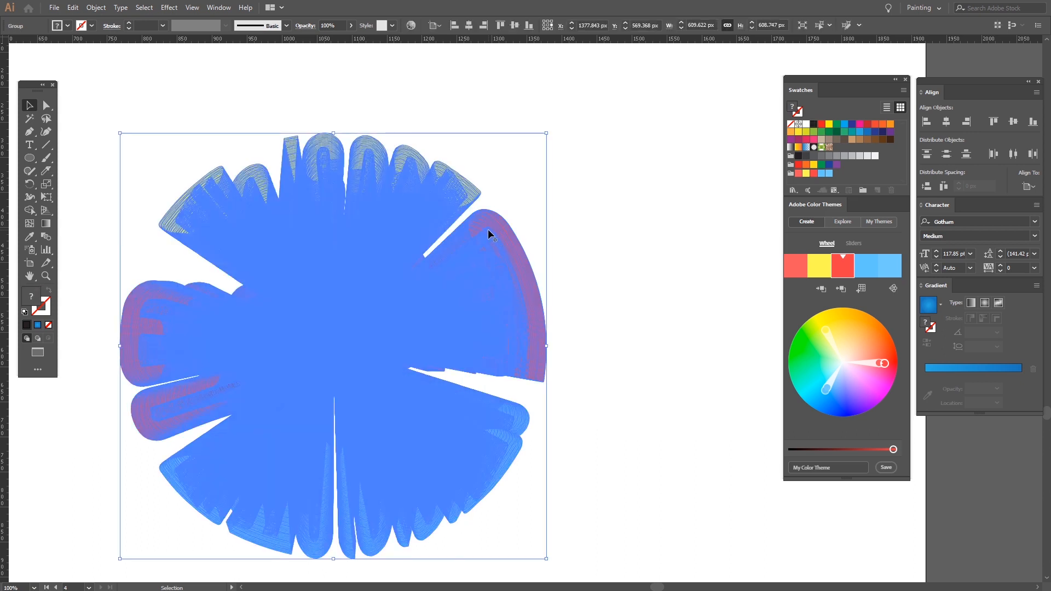
right_click(489, 232)
click(515, 322)
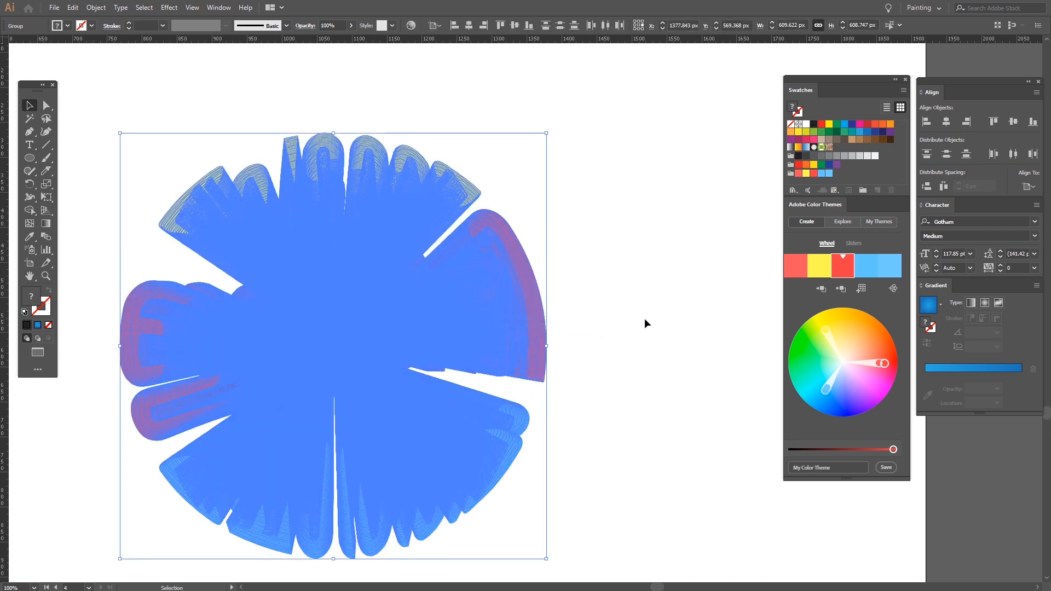
click(645, 318)
- Fill the front faces of all three Malayalam words with white and deselect them
click(383, 244)
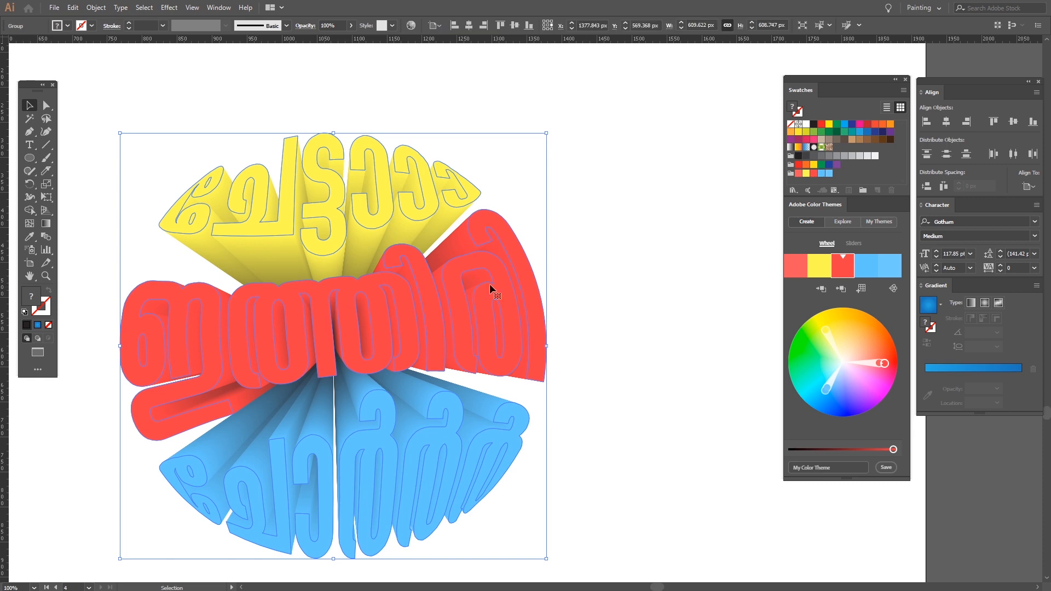
click(807, 124)
click(634, 201)
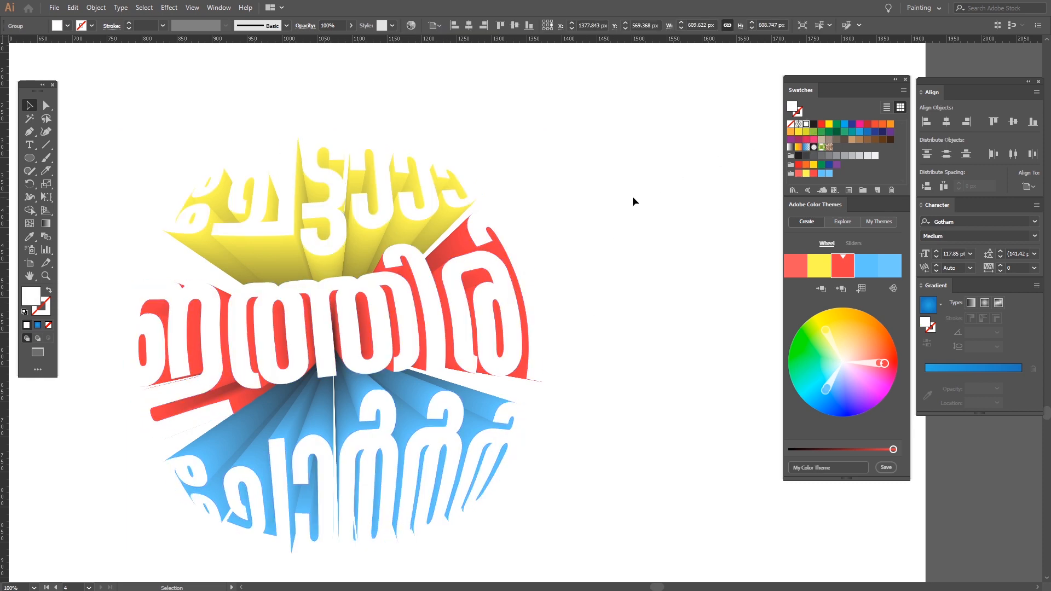
- Duplicate the artboard with its white-faced 3D lettering and color squares directly below the current one
scroll(632, 196, down, 2)
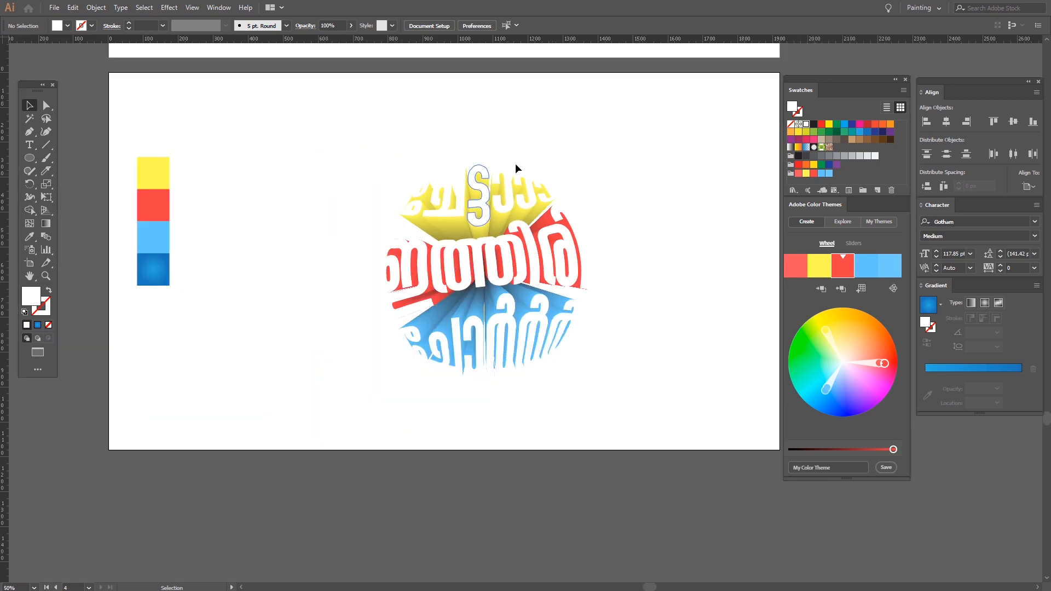
key(space)
drag(600, 268, 562, 214)
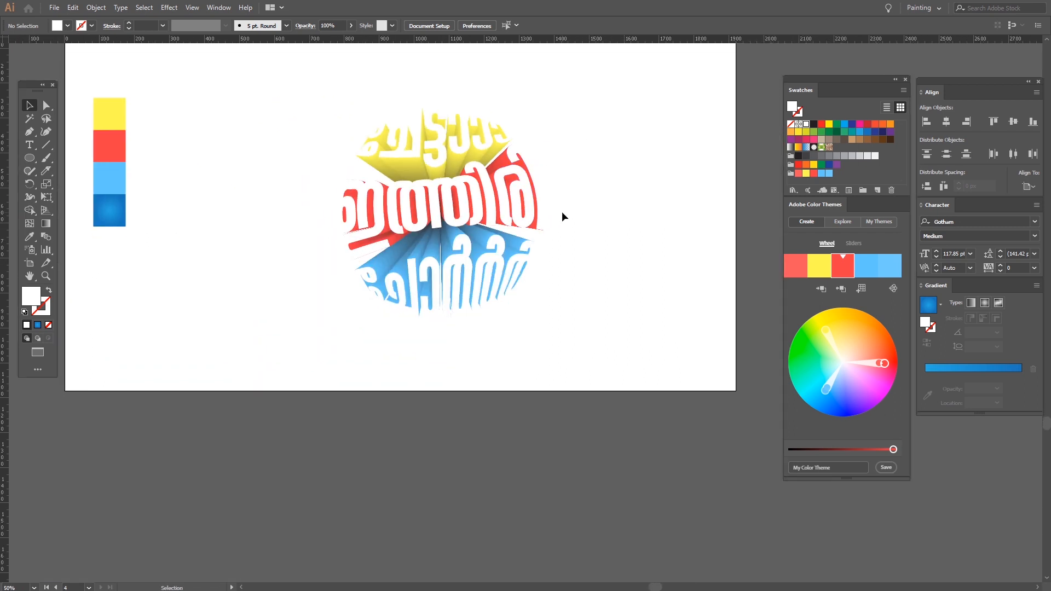
key(a)
key(space)
drag(531, 212, 515, 80)
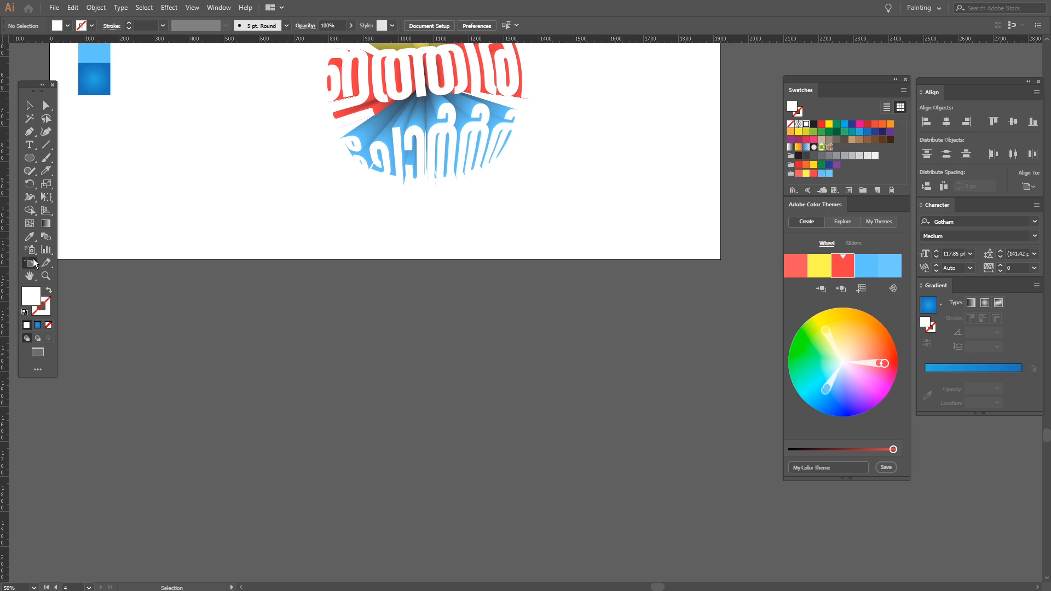
click(30, 263)
drag(476, 223, 520, 580)
key(v)
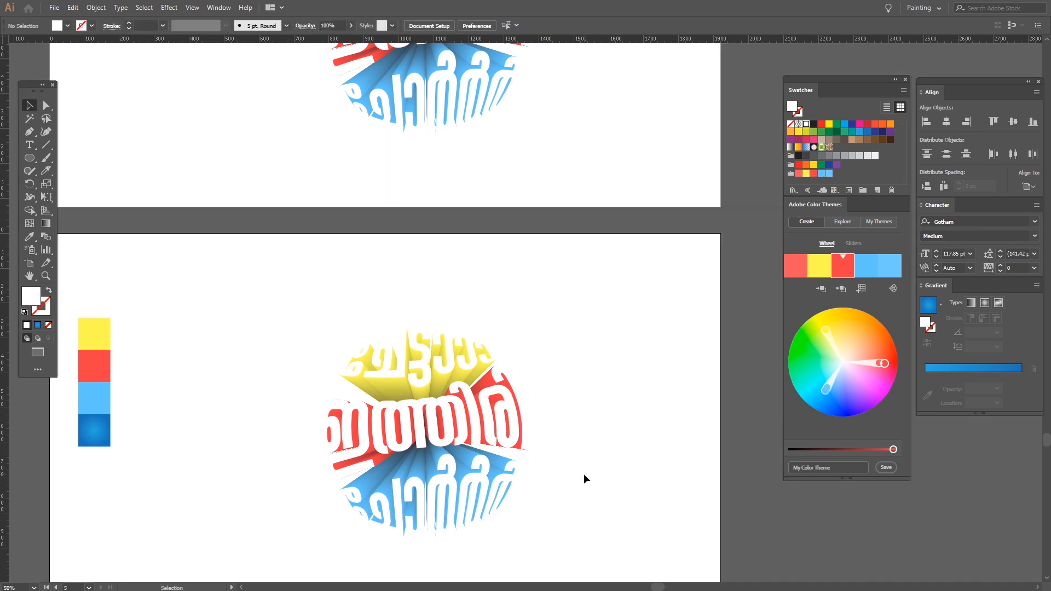
- Delete the yellow, red and light-blue squares on the new artboard and move the blue gradient square to the artboard's left edge
scroll(584, 474, up, 2)
drag(173, 317, 476, 261)
drag(290, 221, 627, 232)
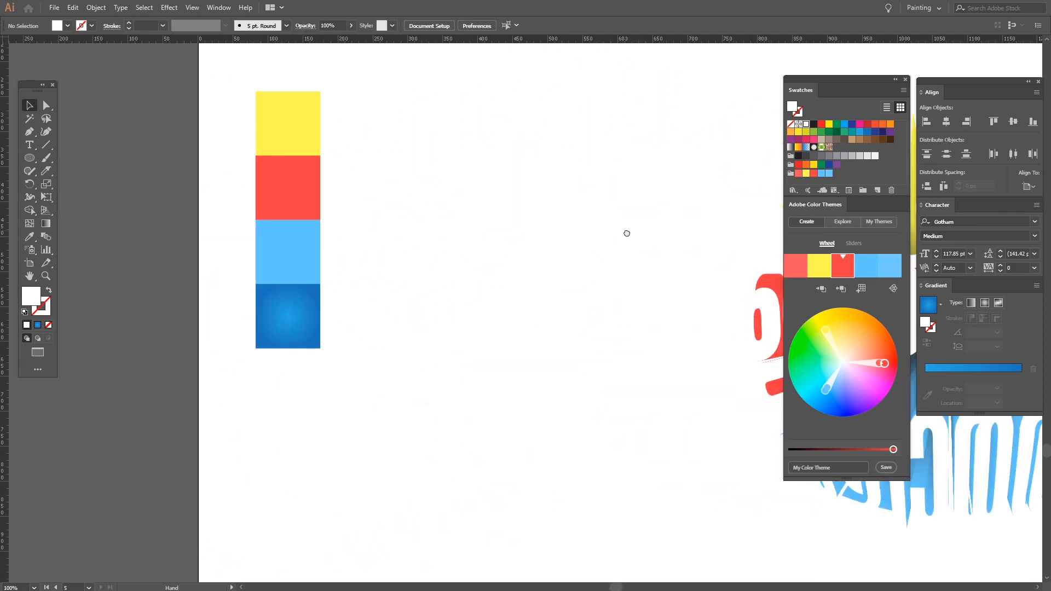
drag(250, 82, 350, 259)
key(Delete)
drag(306, 293, 252, 143)
key(ctrl+0)
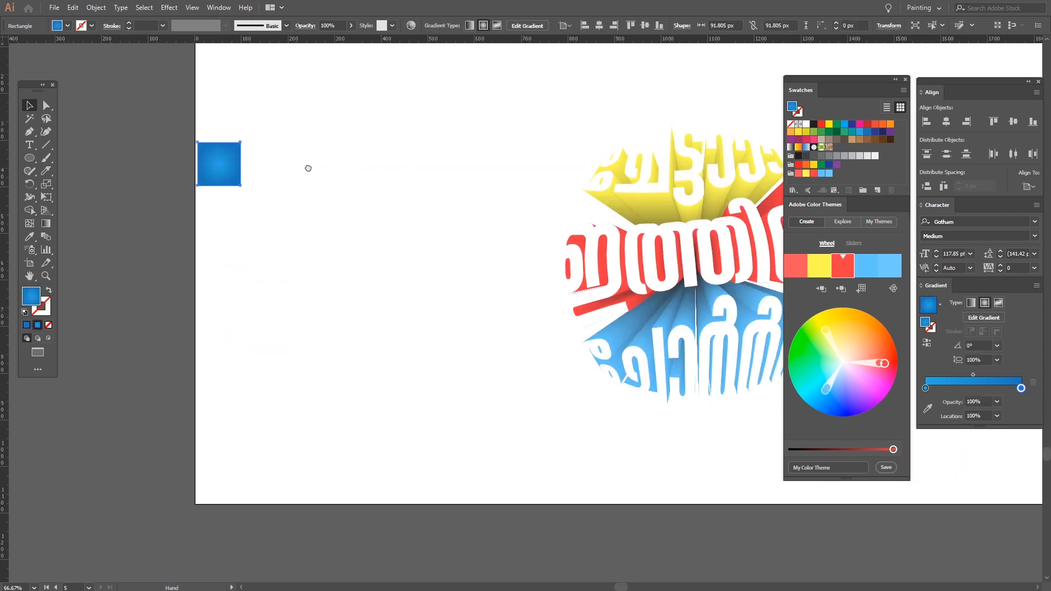
- Group the front lettering with its 3D depth and center the group horizontally and vertically on the artboard
drag(349, 99, 718, 461)
key(ctrl+g)
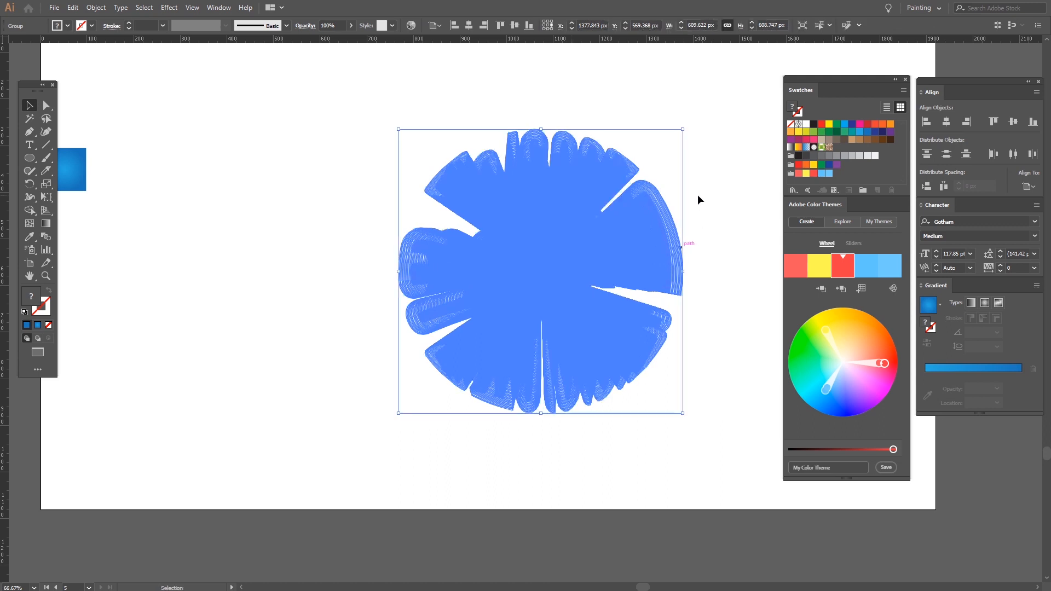
click(698, 195)
click(573, 236)
click(949, 124)
click(1013, 122)
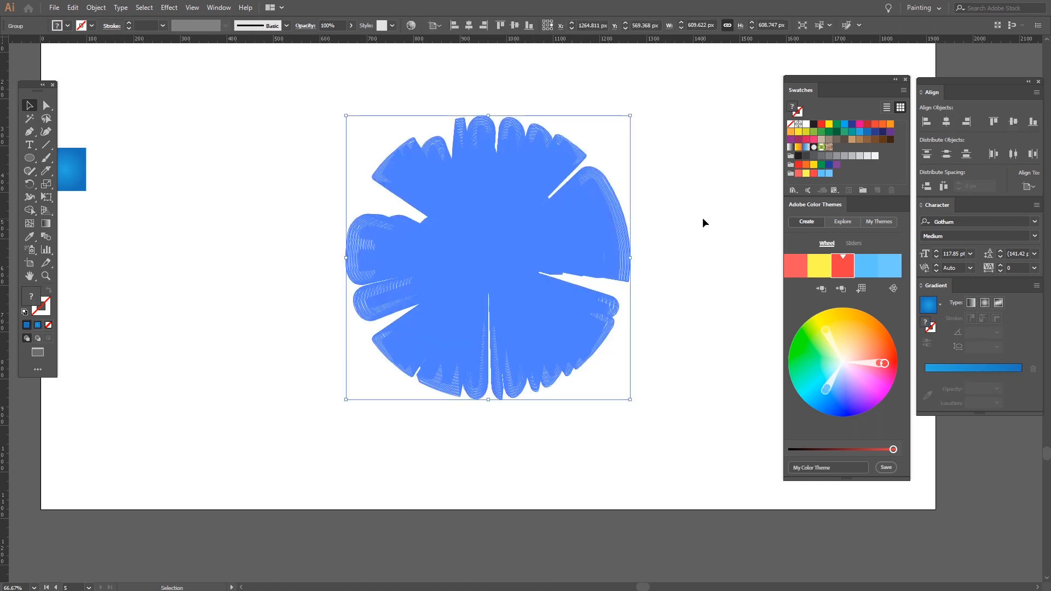
click(702, 217)
- Move the blue gradient square off the artboard into the empty area below it
scroll(702, 217, down, 1)
drag(695, 215, 547, 202)
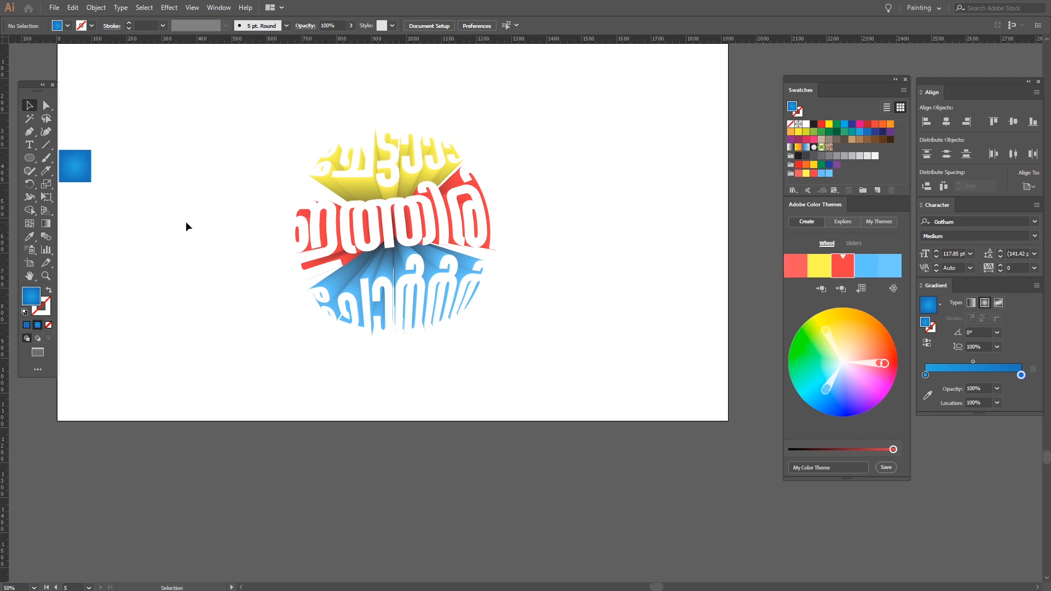
drag(86, 173, 204, 495)
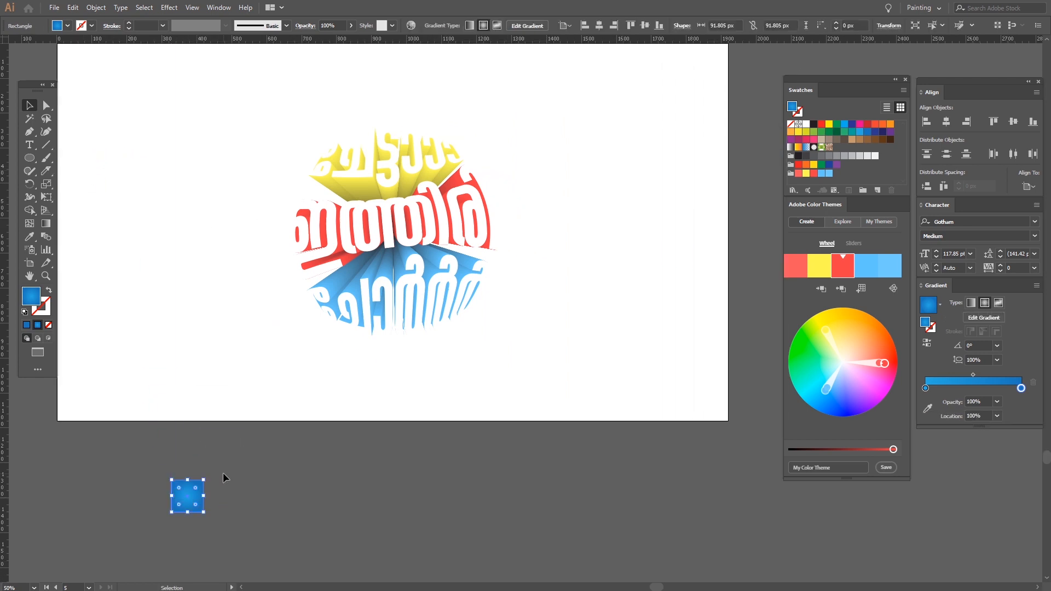
- Cover the artboard with a 1920 × 1080 px rectangle in the blue radial gradient and send it behind the lettering
key(m)
key(space)
drag(249, 348, 293, 401)
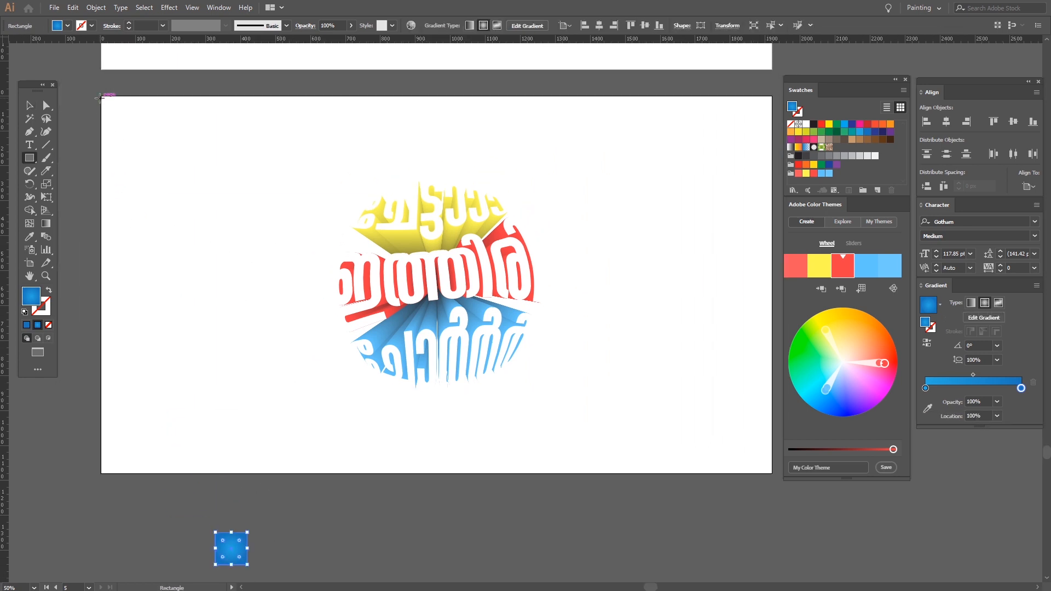
drag(100, 96, 772, 473)
key(ctrl)
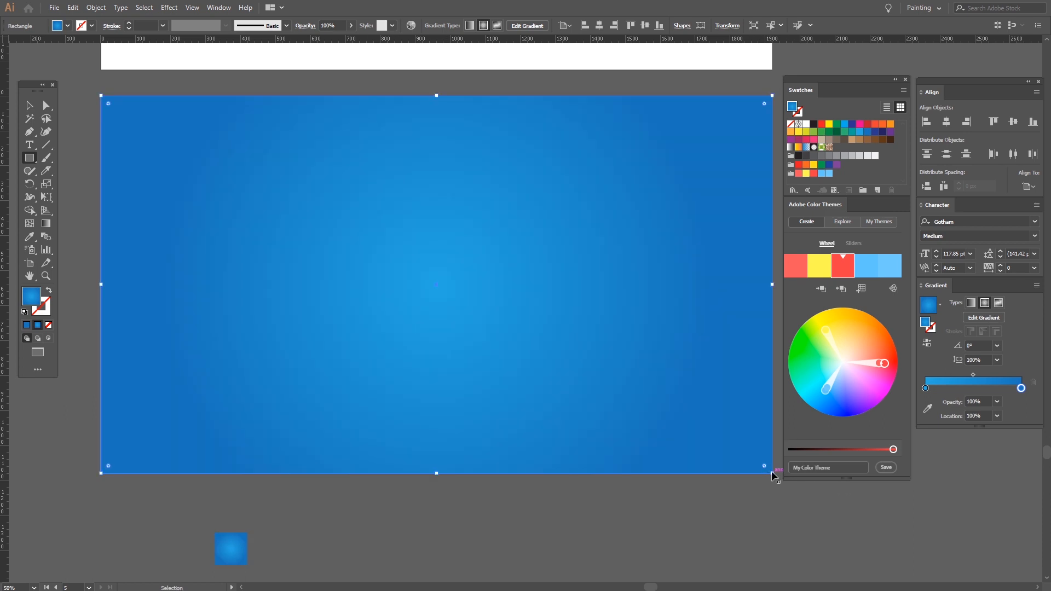
key(ctrl+shift+bracketleft)
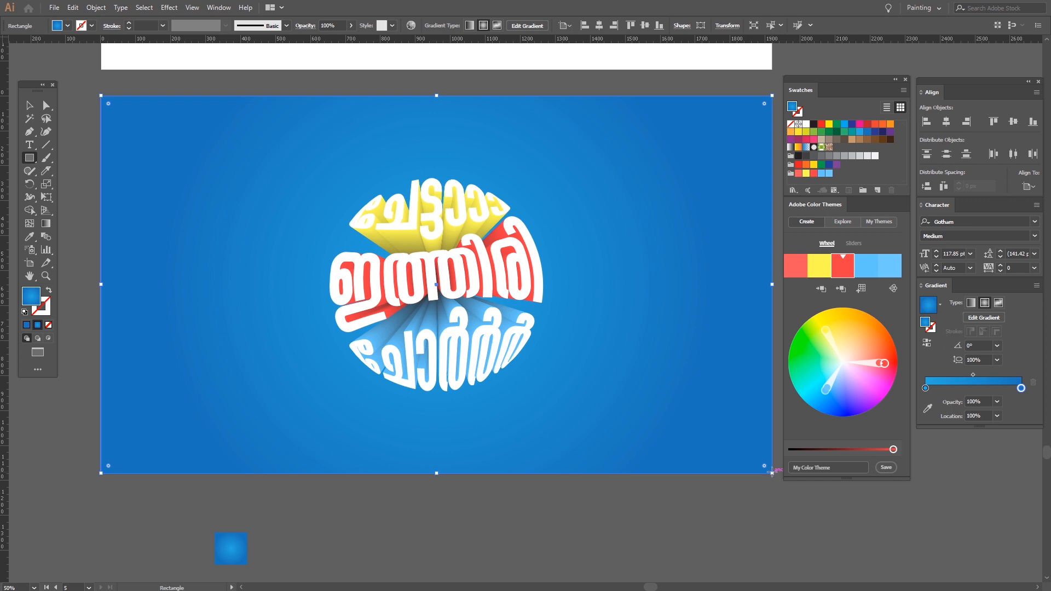
- Deselect the background and move the blue gradient square just outside the artboard's upper-left corner
key(v)
click(489, 531)
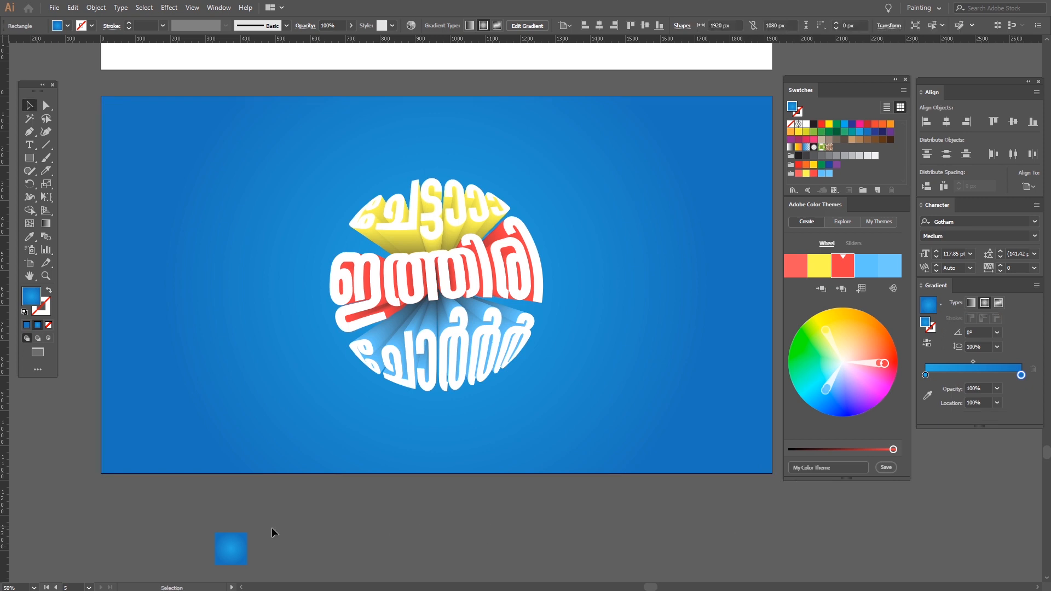
drag(228, 560, 82, 89)
- Examine the centered 3D lettering against the blue gradient background, both close up and as a whole
click(605, 252)
scroll(596, 252, up, 2)
drag(443, 257, 668, 148)
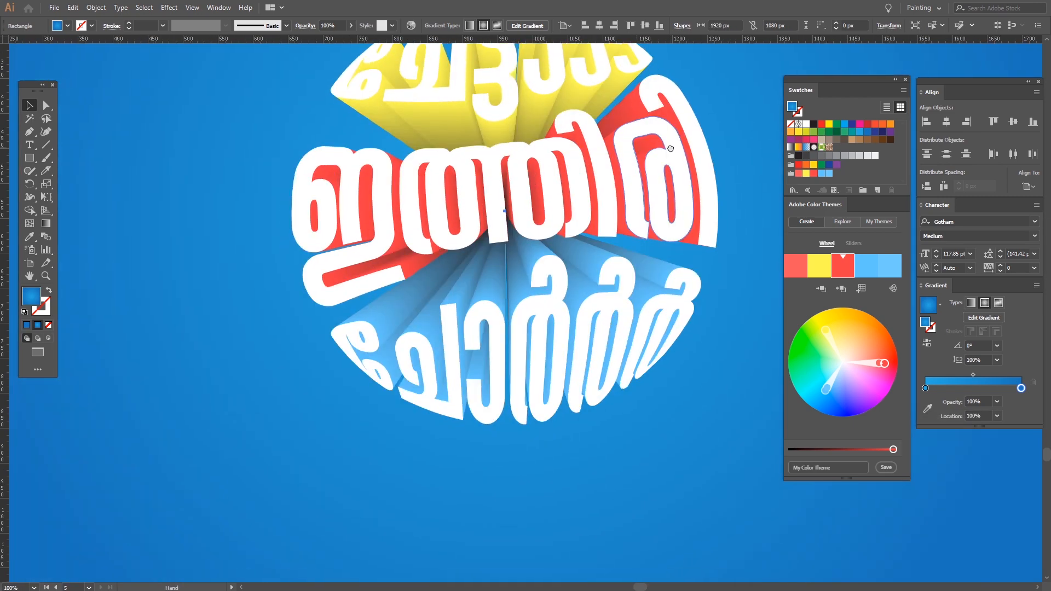
scroll(643, 170, down, 3)
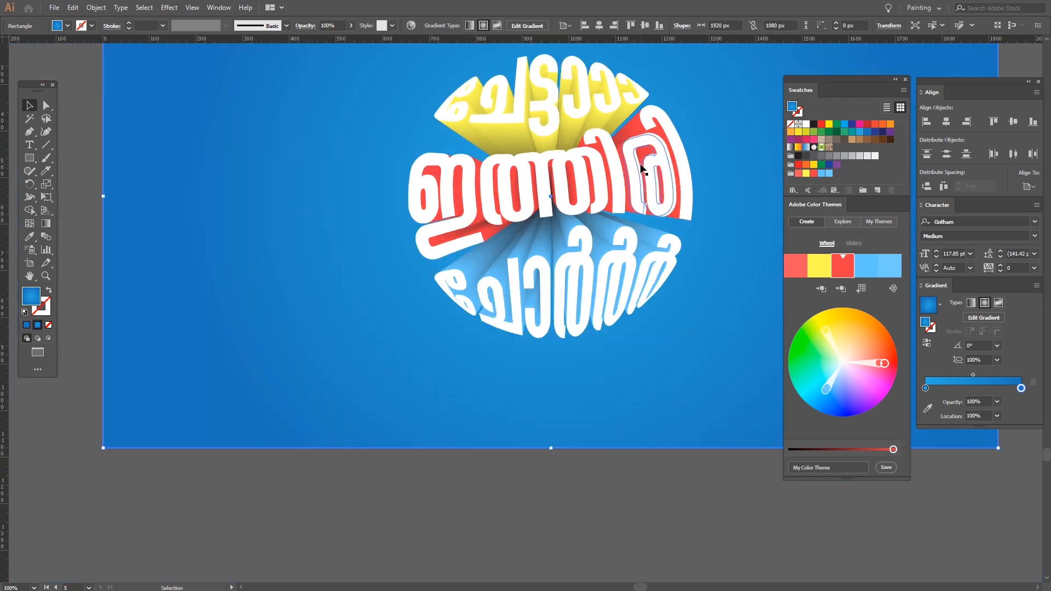
drag(630, 279, 473, 323)
click(463, 363)
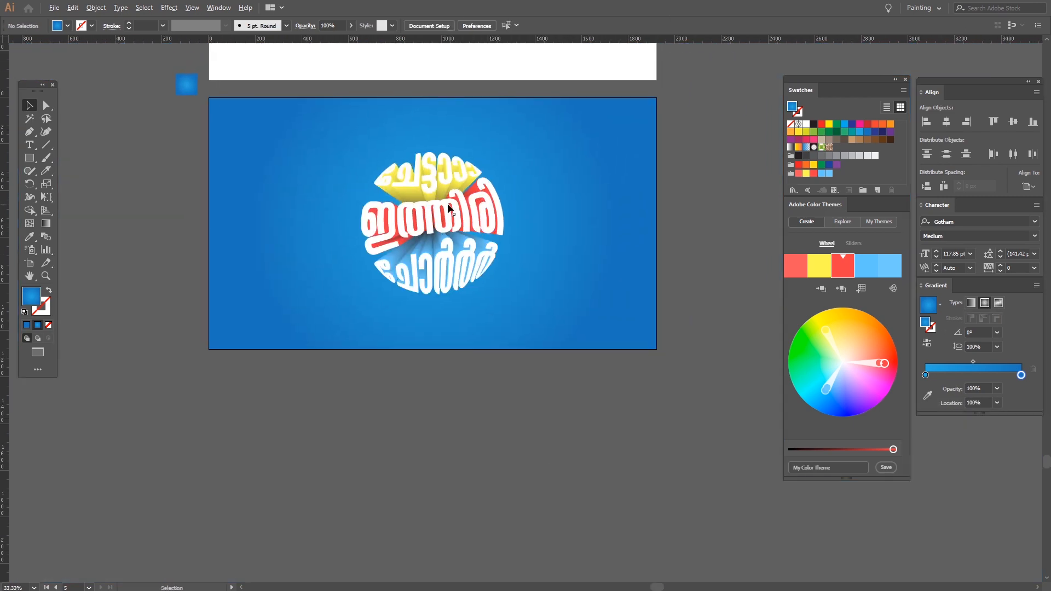
scroll(447, 203, up, 5)
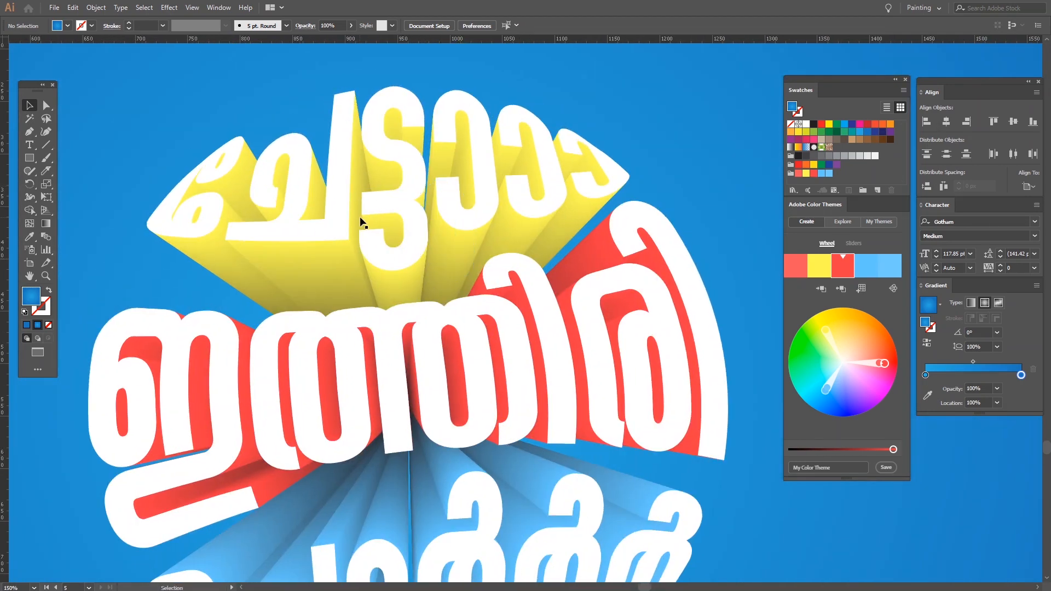
scroll(442, 234, down, 1)
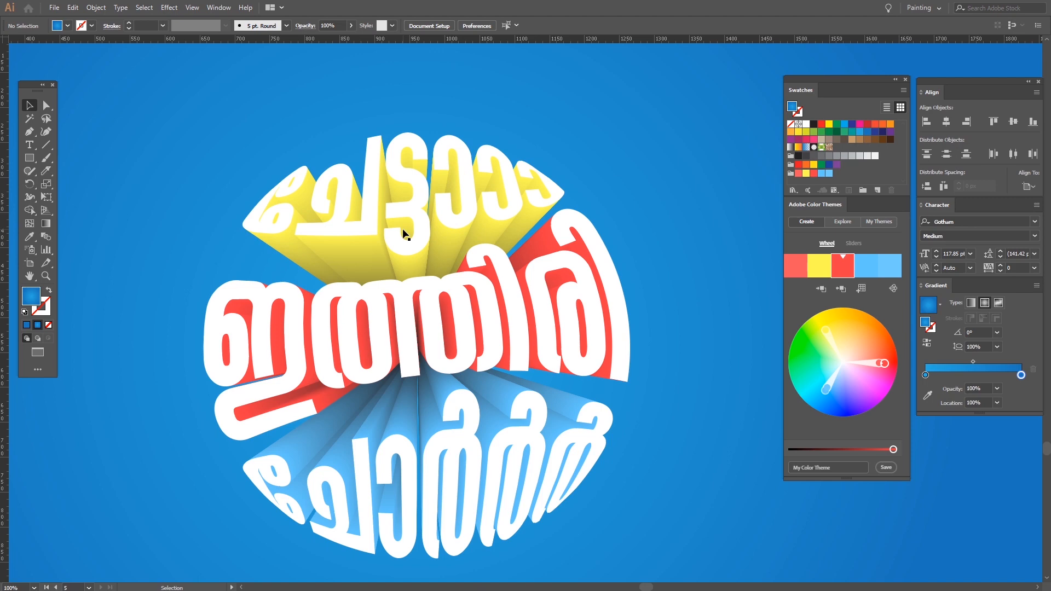
scroll(404, 235, down, 1)
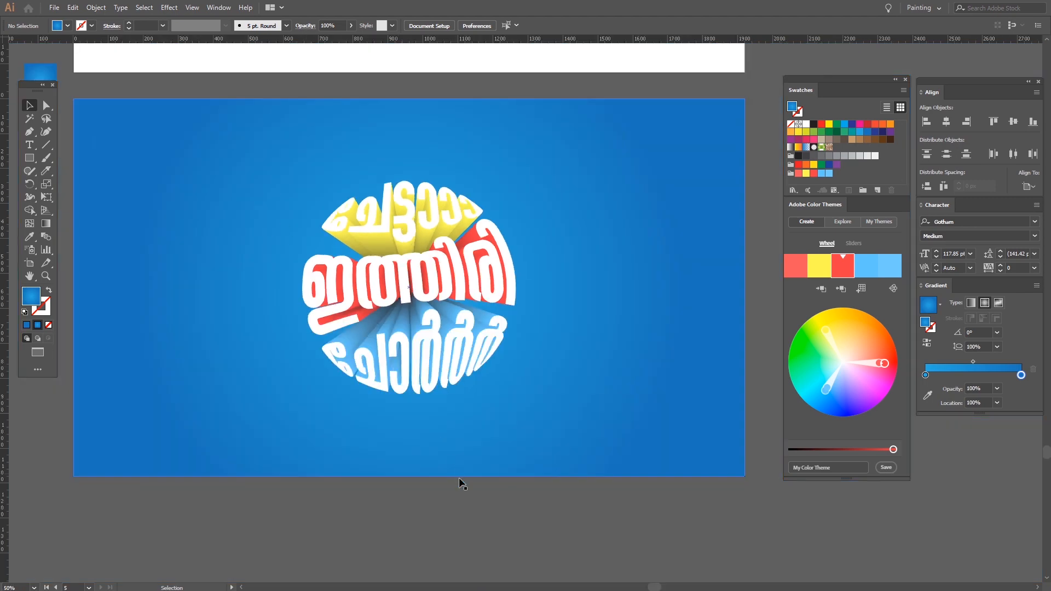
scroll(412, 230, up, 1)
scroll(412, 230, up, 1)
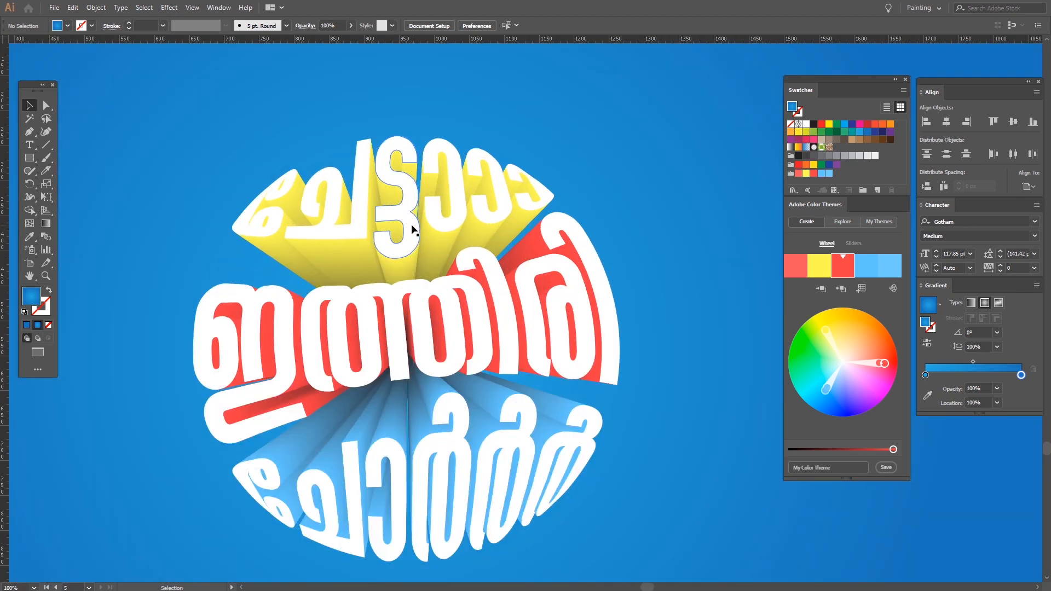
- Ungroup the 3D lettering, try moving the white front letters away from their depth, and undo that move
click(404, 208)
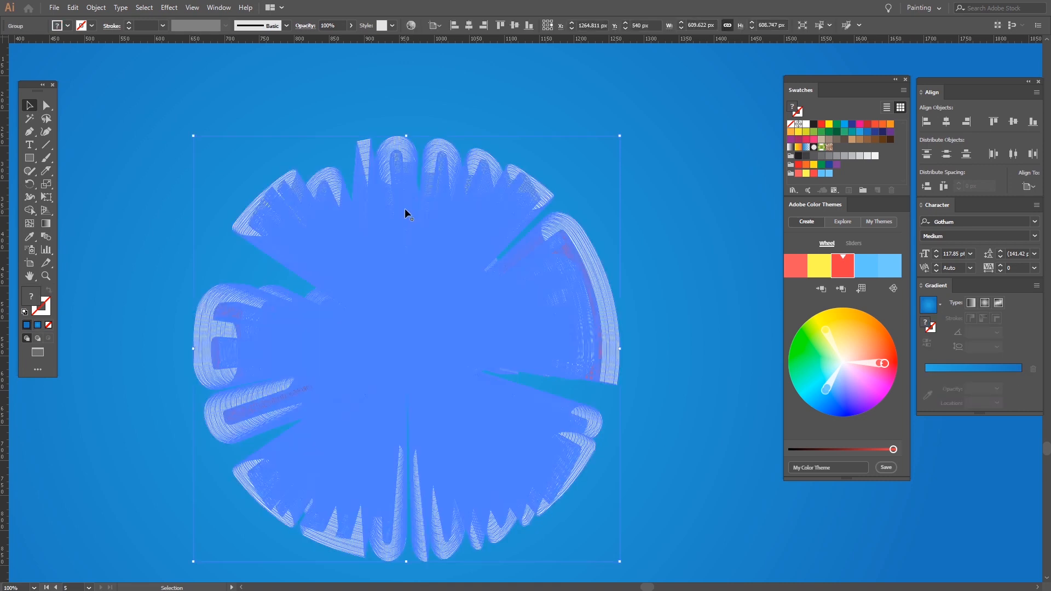
right_click(406, 209)
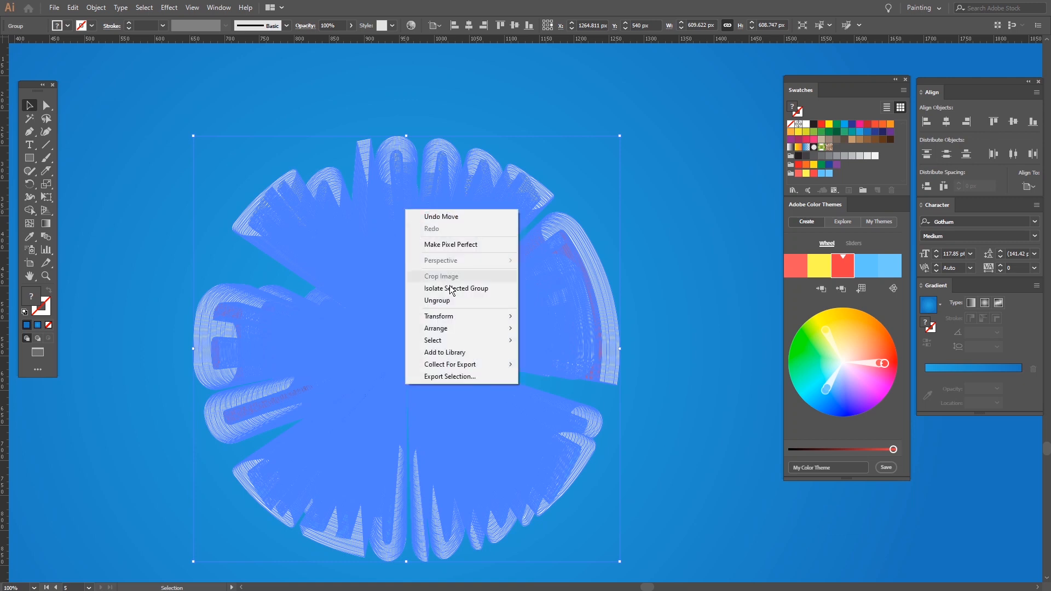
click(438, 300)
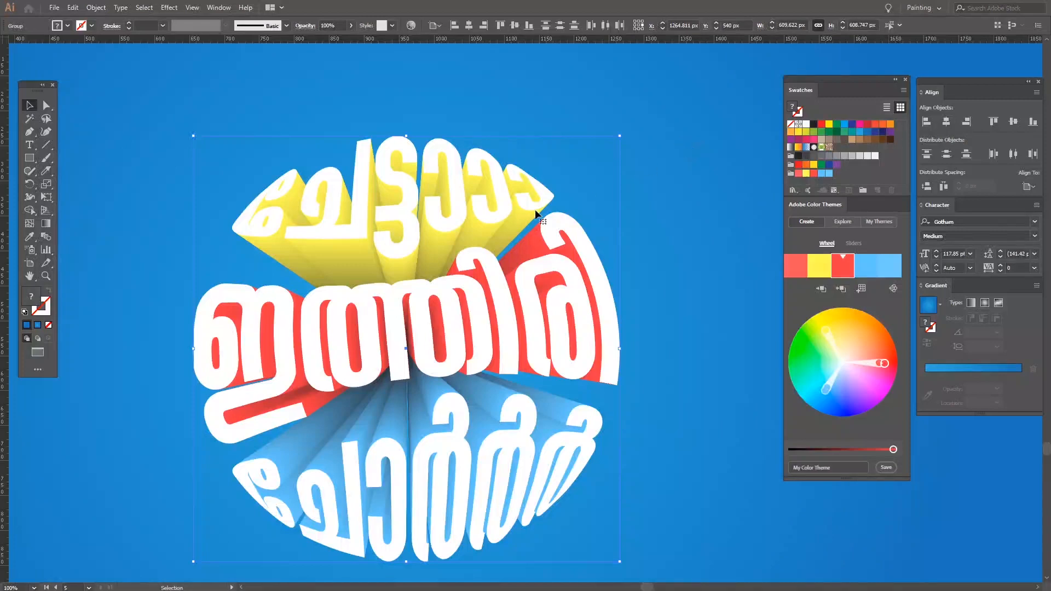
click(482, 225)
click(481, 218)
drag(481, 217, 565, 164)
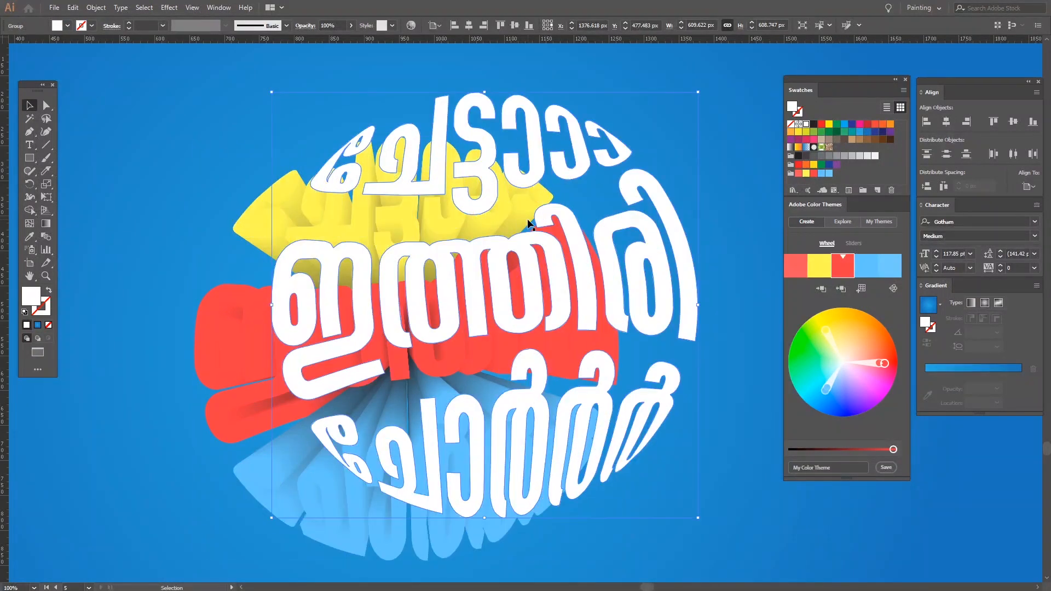
key(ctrl+z)
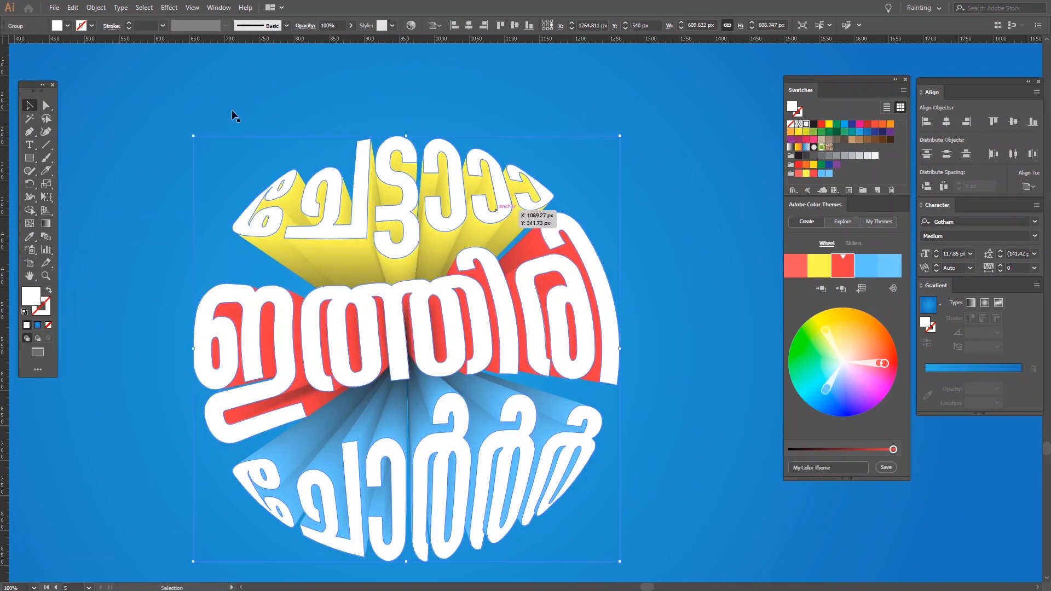
- Apply a black Multiply drop shadow to the white front letters: 30% opacity, 4 px X offset, 5 px Y offset, 5 px blur
click(168, 9)
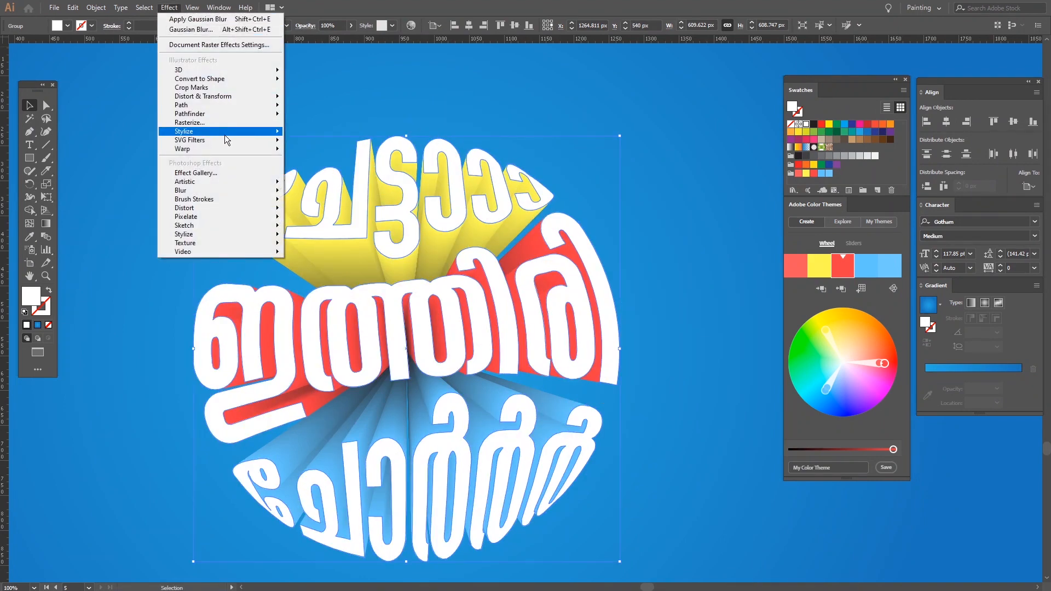
mouse_move(228, 140)
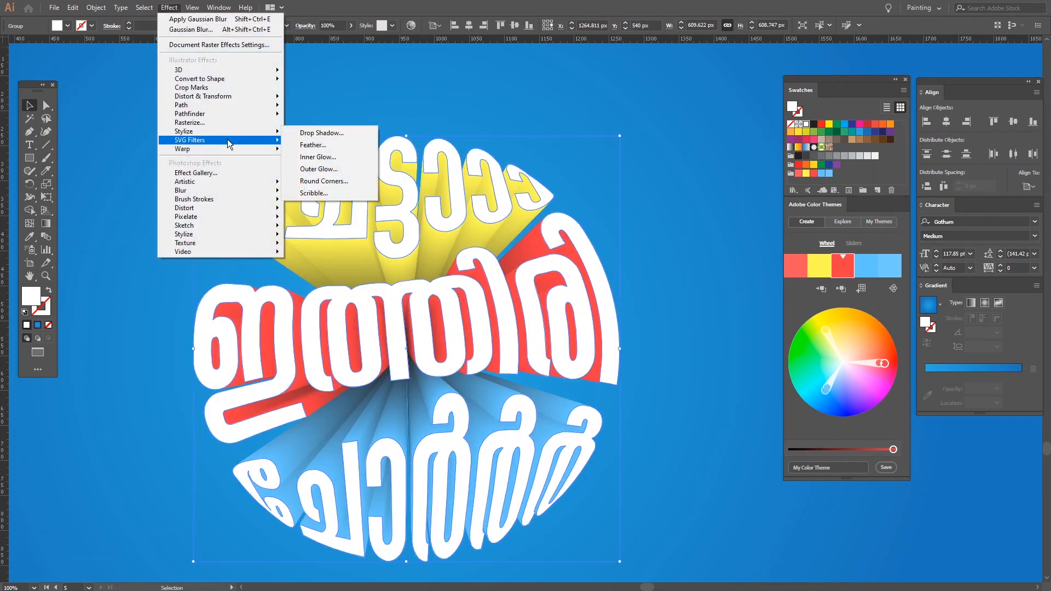
click(322, 133)
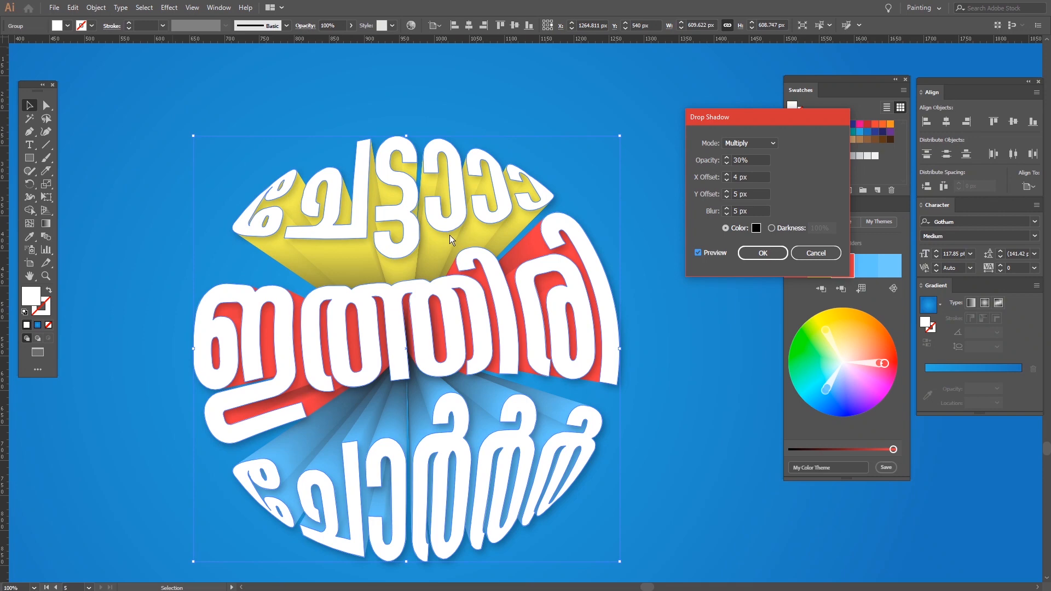
click(773, 252)
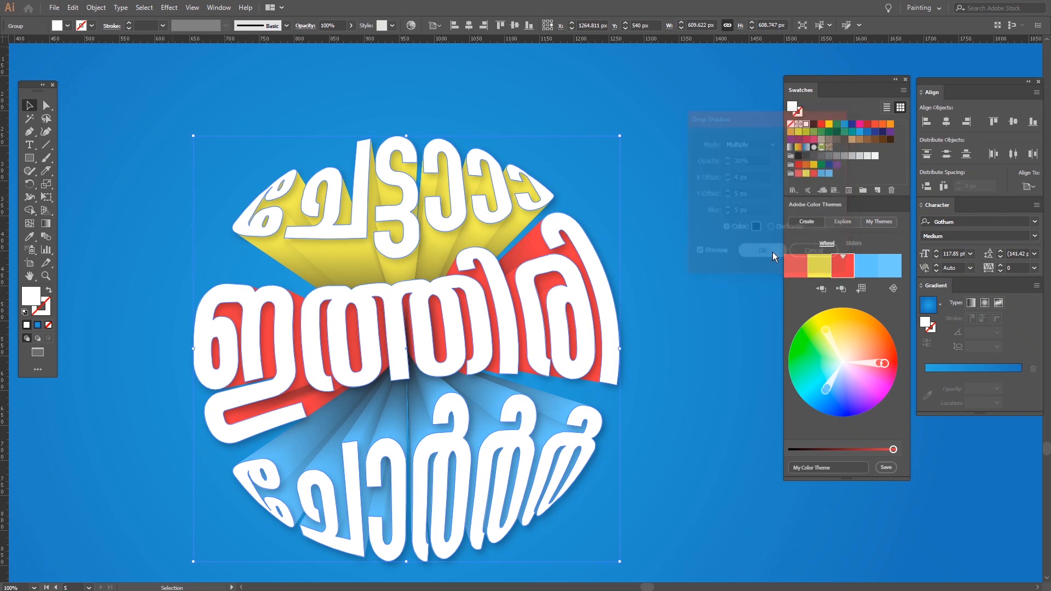
- Group the white front letters with their colored 3D depth again, leaving the background out of the group
click(687, 180)
alt+scroll(687, 180, down, 1)
alt+scroll(687, 180, down, 1)
drag(685, 183, 526, 165)
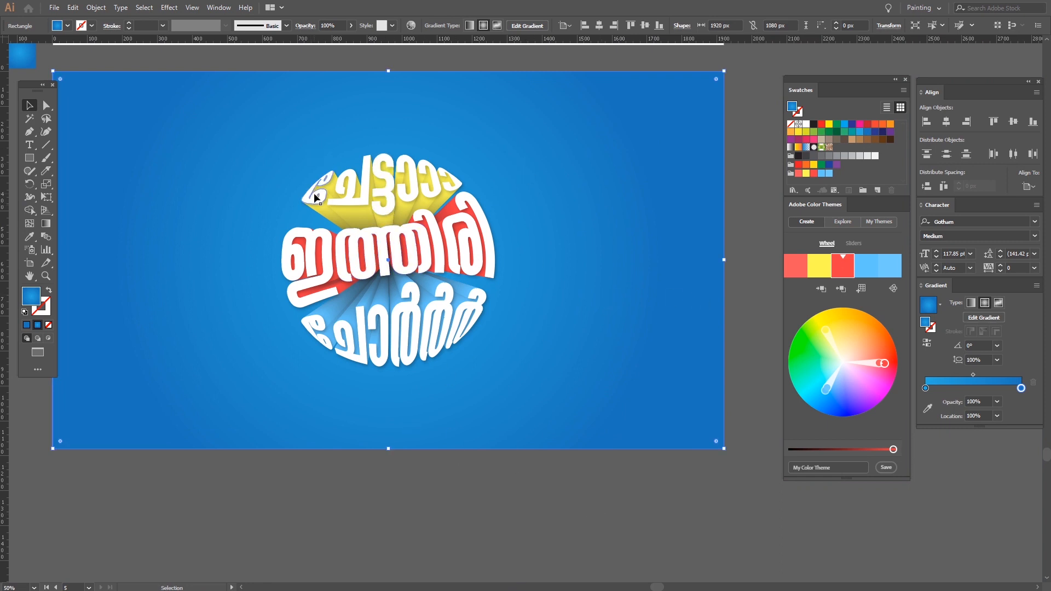
drag(515, 495, 273, 123)
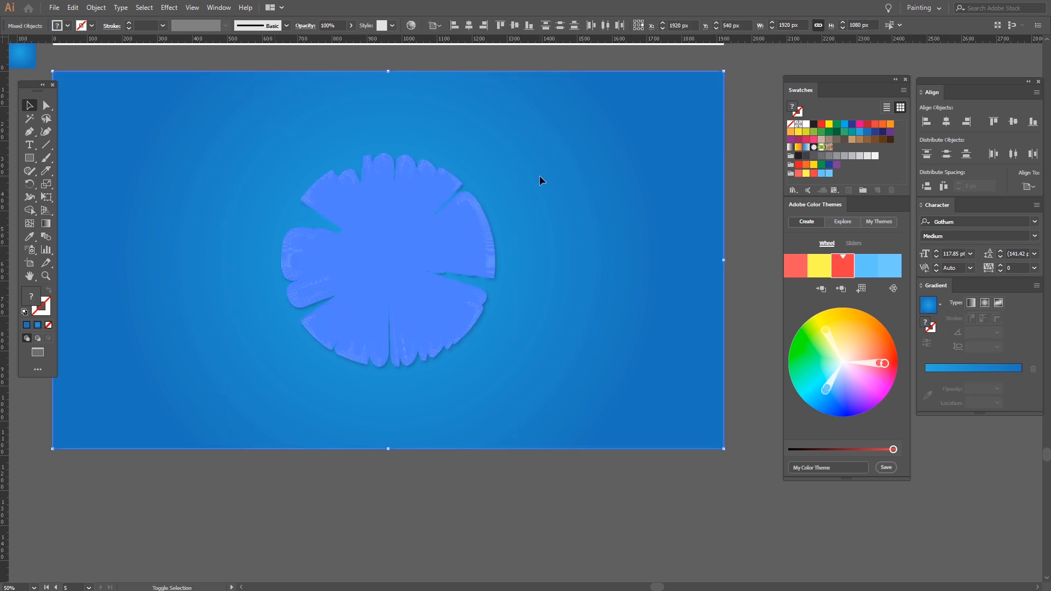
shift+click(536, 172)
key(a)
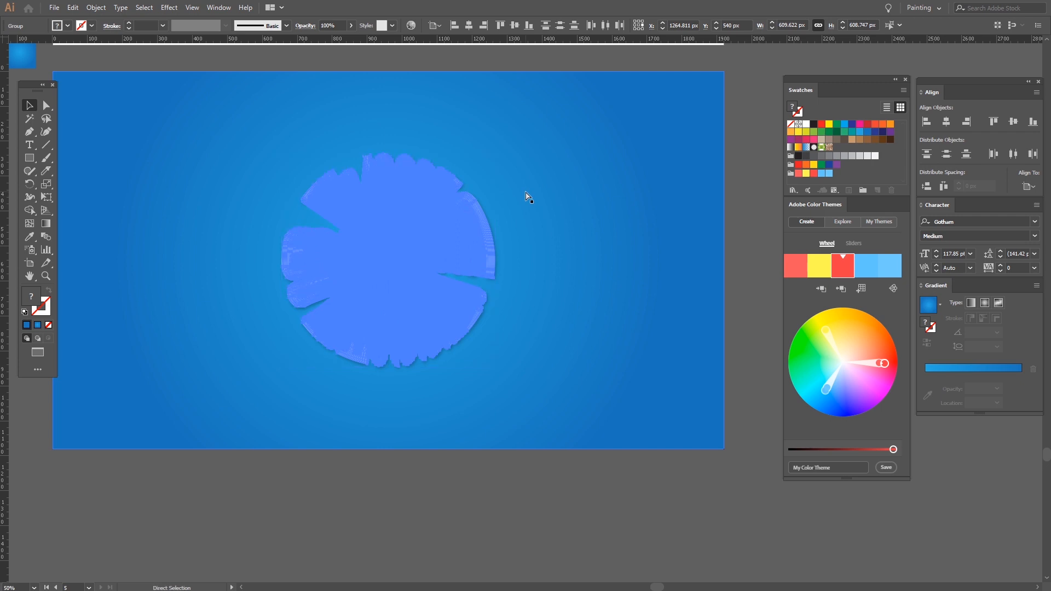
key(v)
click(435, 529)
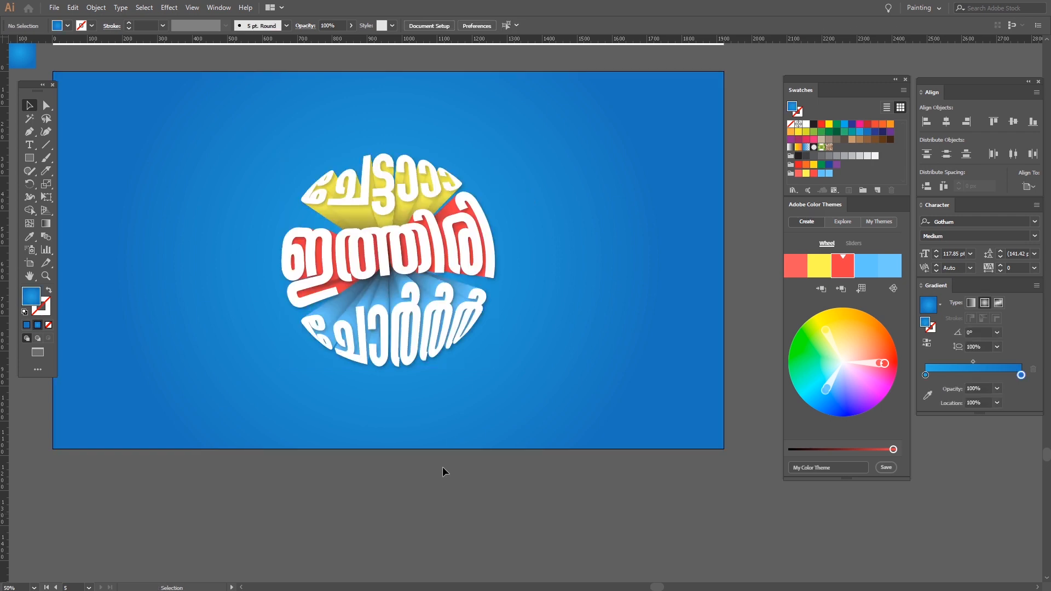
- Rotate the lettering group about 11° counterclockwise and move it slightly upward
click(458, 239)
drag(501, 148, 485, 117)
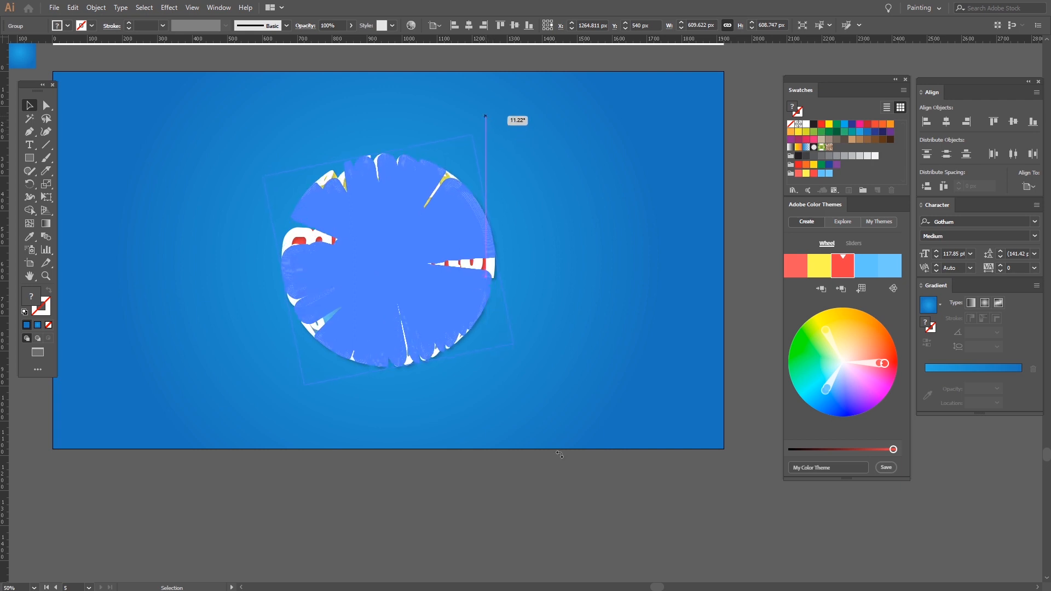
click(471, 489)
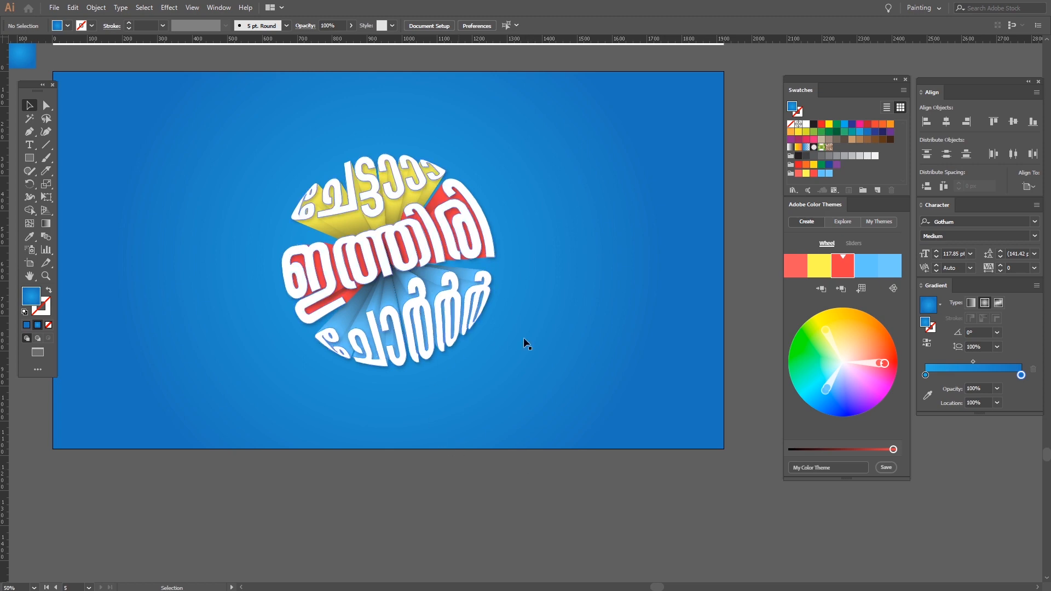
scroll(452, 305, up, 1)
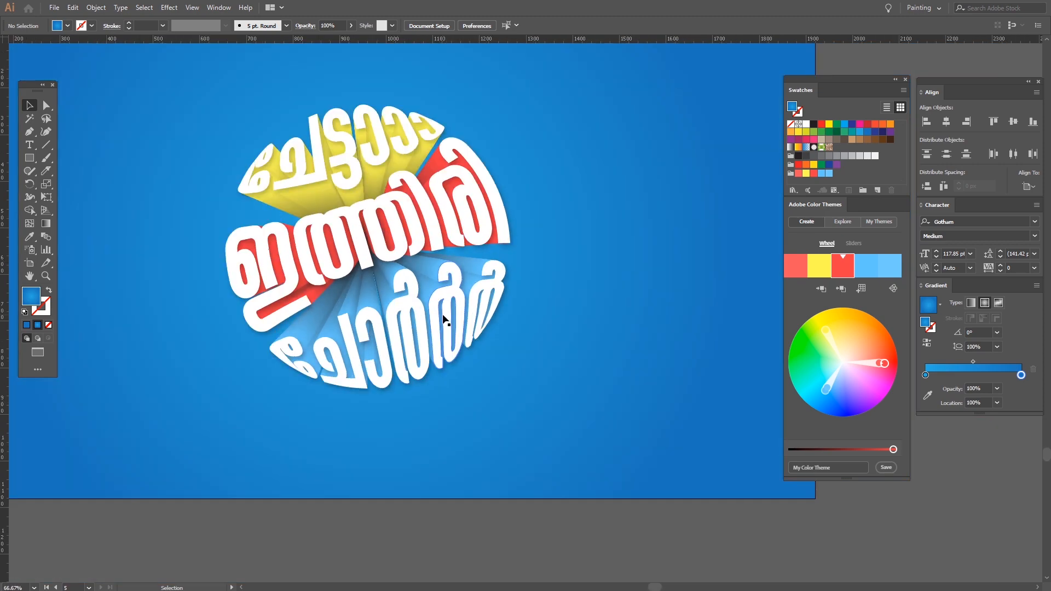
click(358, 257)
drag(363, 245, 360, 226)
click(400, 431)
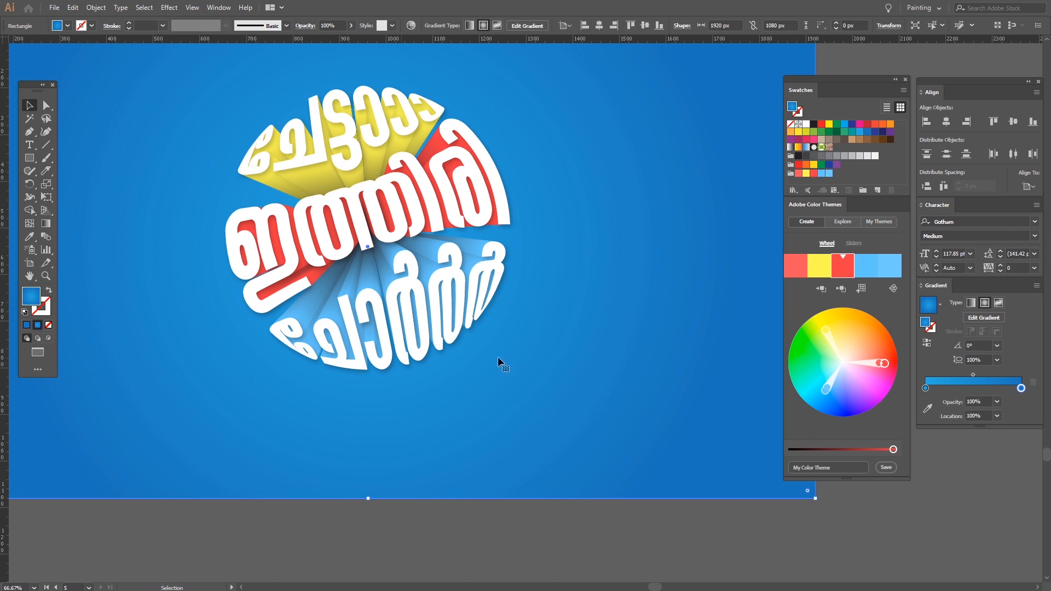
- Draw a flat ellipse about 454 × 16 px below the lettering and fill it with black
key(l)
drag(289, 424, 500, 431)
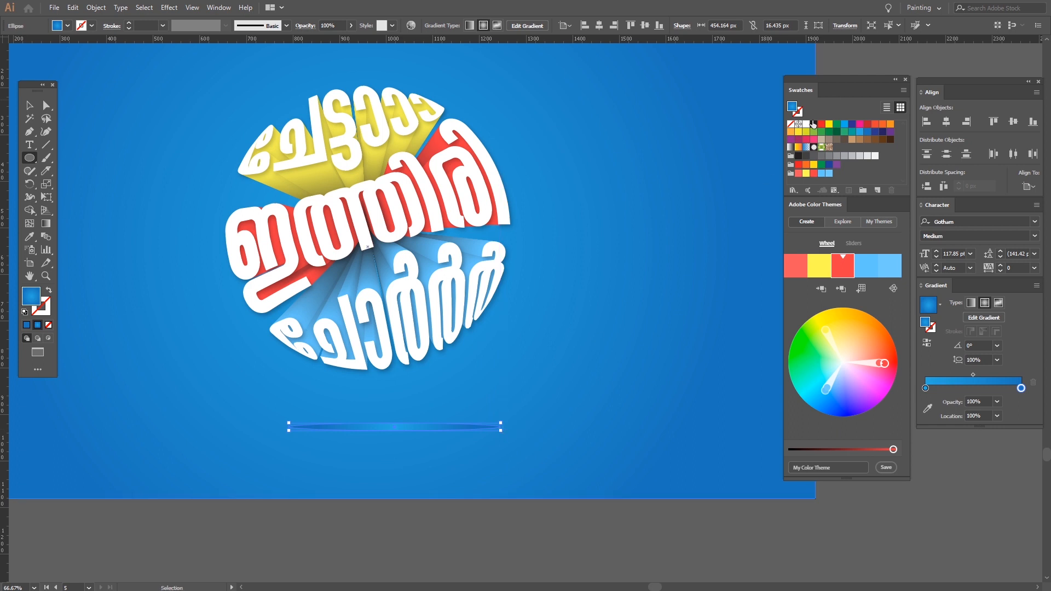
click(814, 124)
key(v)
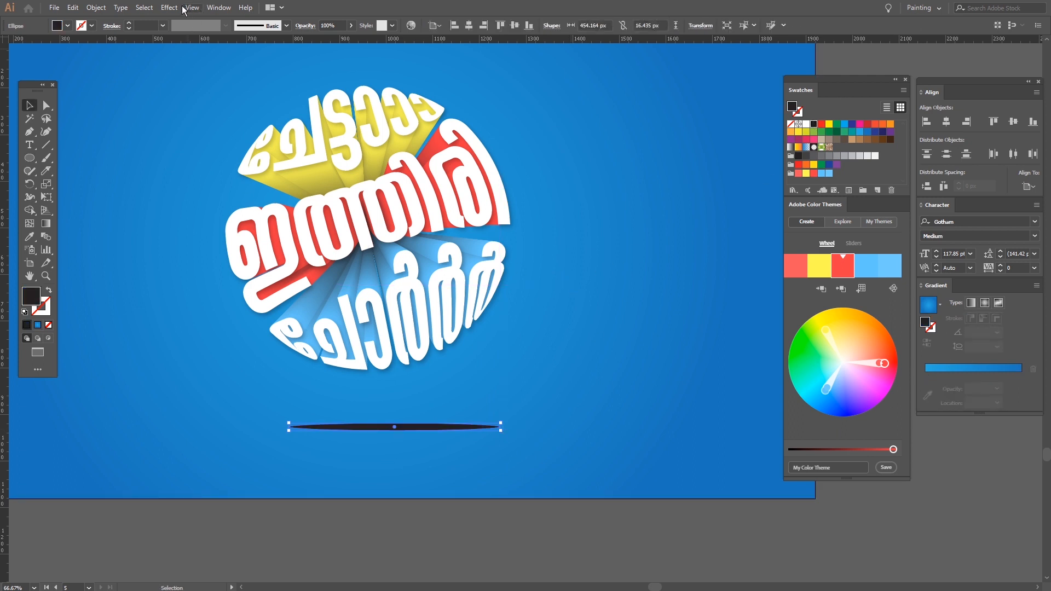
- Apply a Gaussian Blur with a 52.1 pixel radius to the black ellipse
click(169, 7)
mouse_move(247, 191)
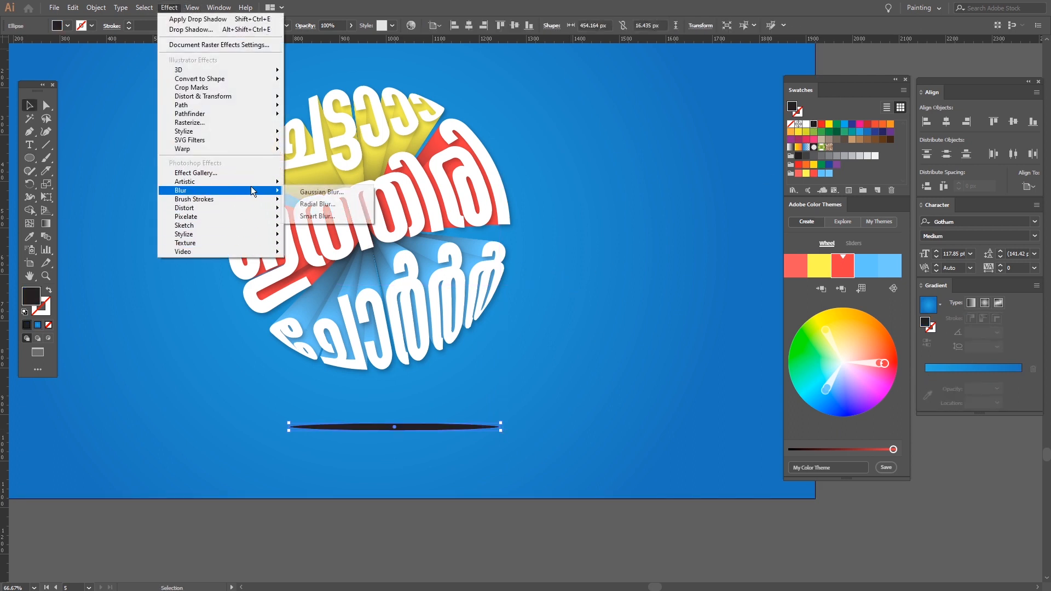
click(307, 192)
click(469, 299)
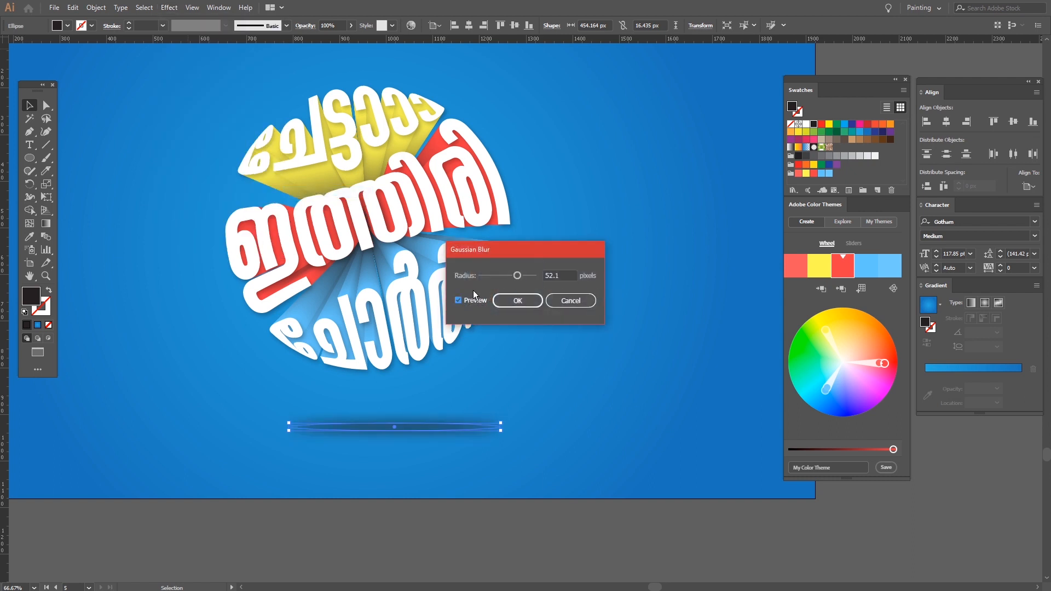
click(517, 300)
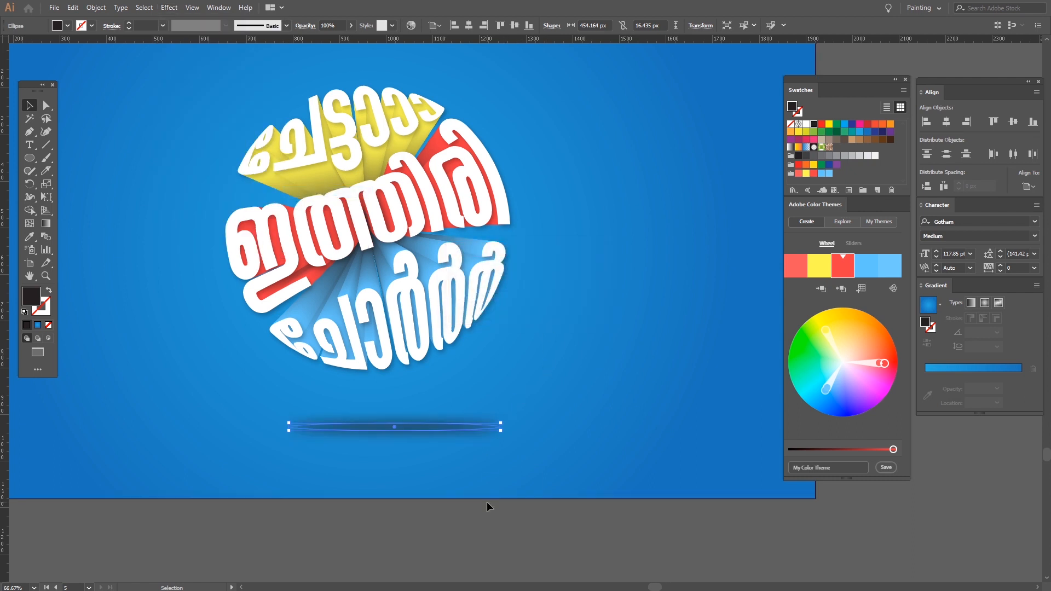
- Move the blurred ellipse slightly left under the lettering and set its opacity to 25%
drag(445, 434, 427, 431)
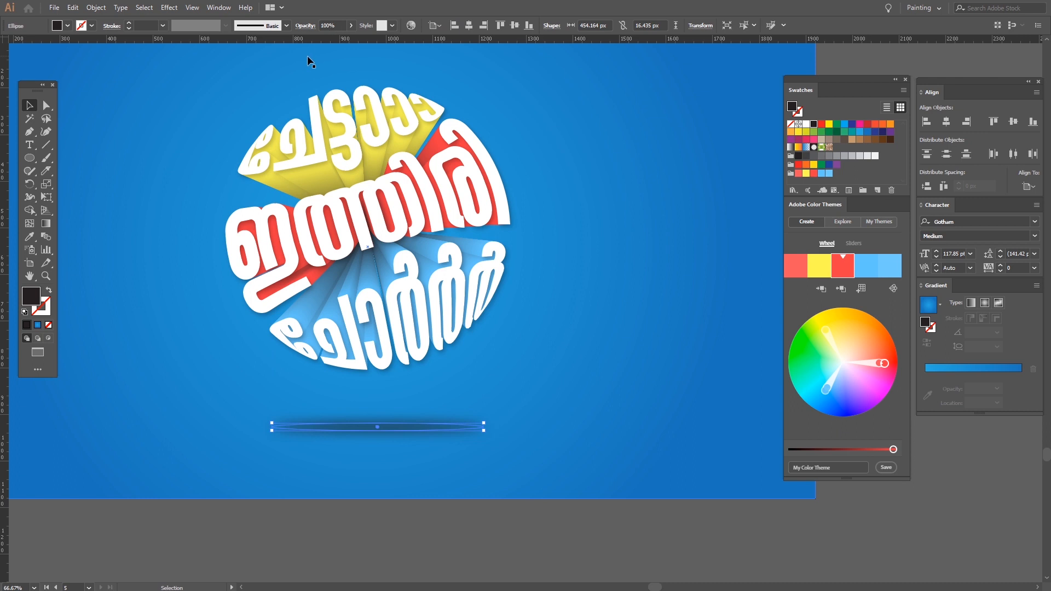
click(352, 26)
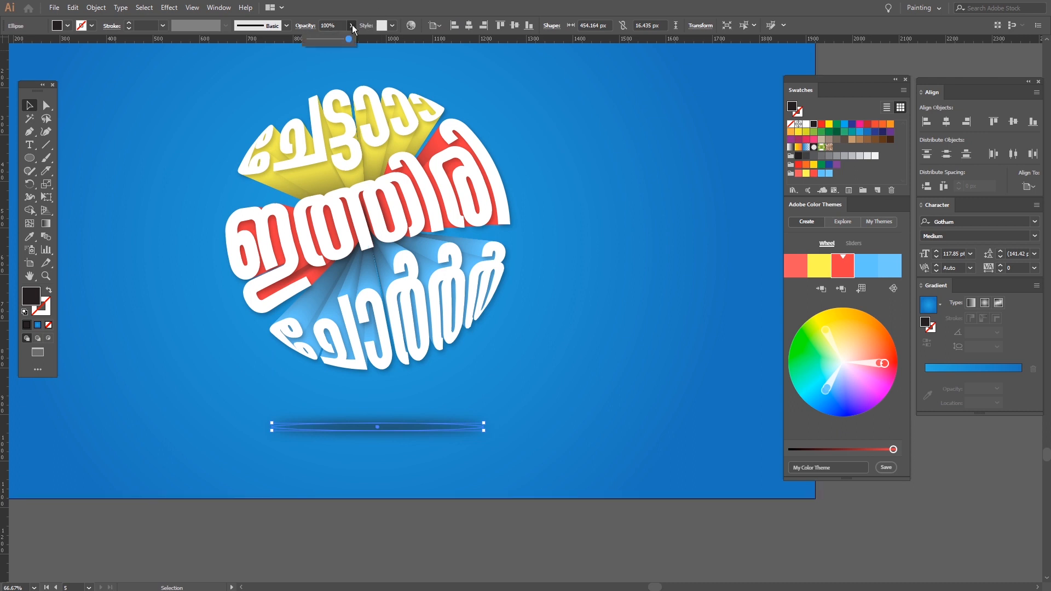
click(312, 39)
drag(320, 43, 322, 42)
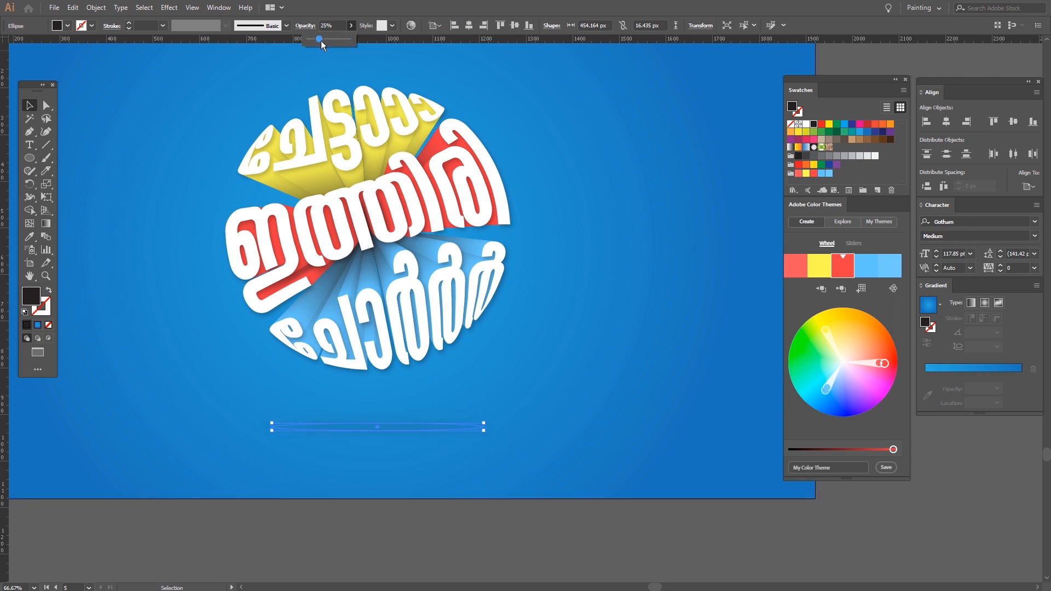
click(429, 530)
- Duplicate the blurred shadow ellipse in place and narrow the copy symmetrically about its center
scroll(426, 523, up, 2)
click(357, 323)
key(a)
key(v)
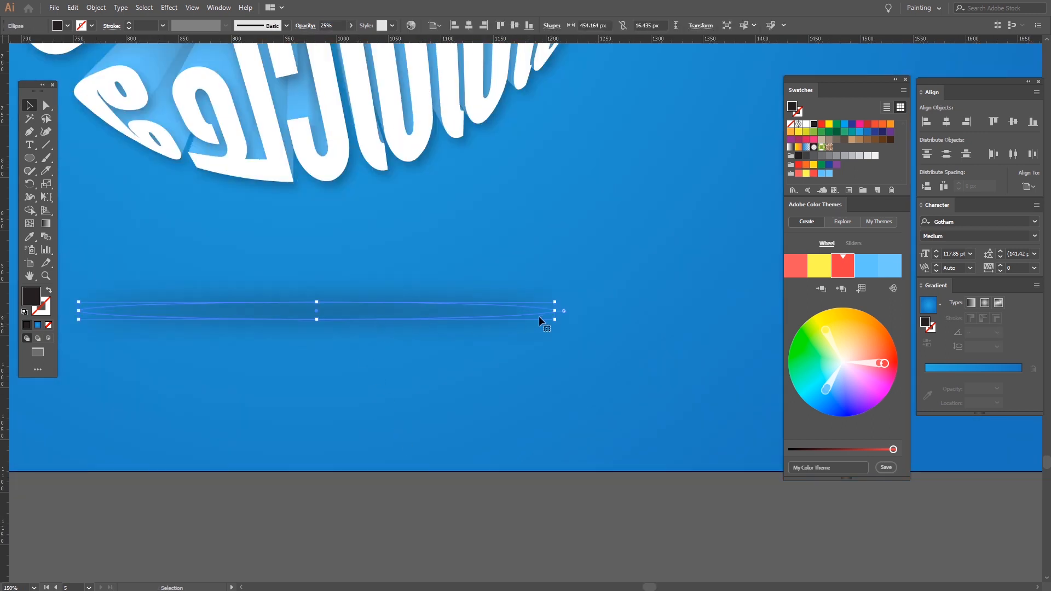
drag(557, 310, 462, 311)
click(441, 486)
- Lock the blue gradient background rectangle
scroll(419, 453, down, 6)
scroll(420, 455, up, 3)
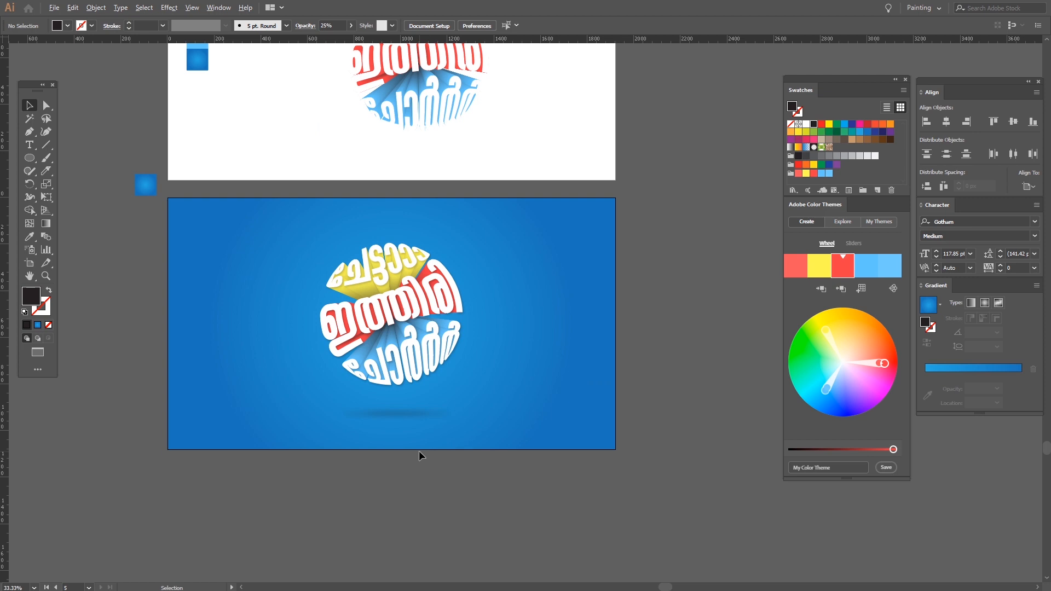
scroll(418, 451, up, 2)
drag(397, 385, 483, 496)
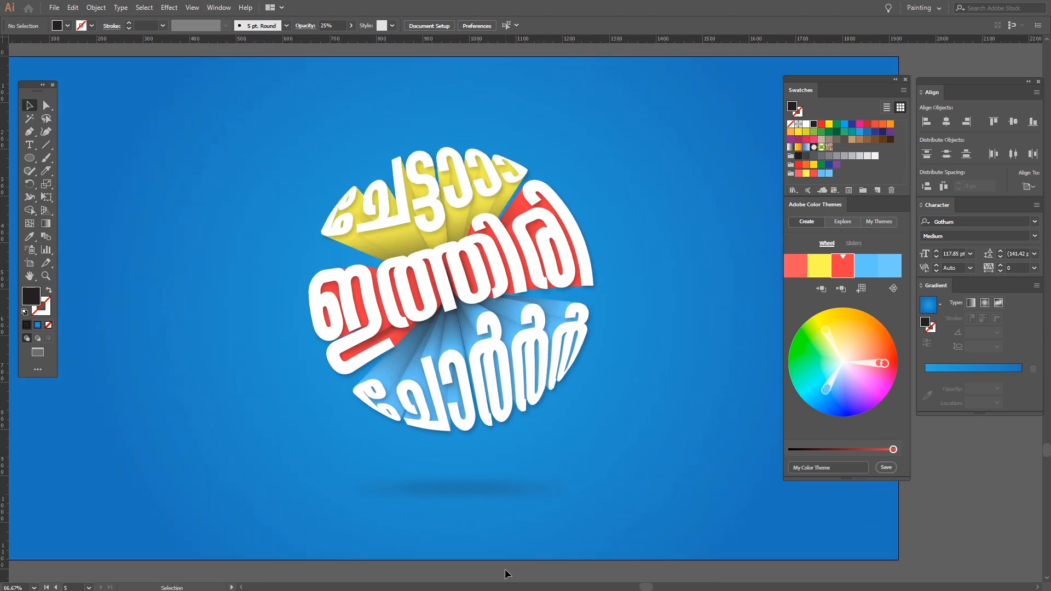
click(696, 162)
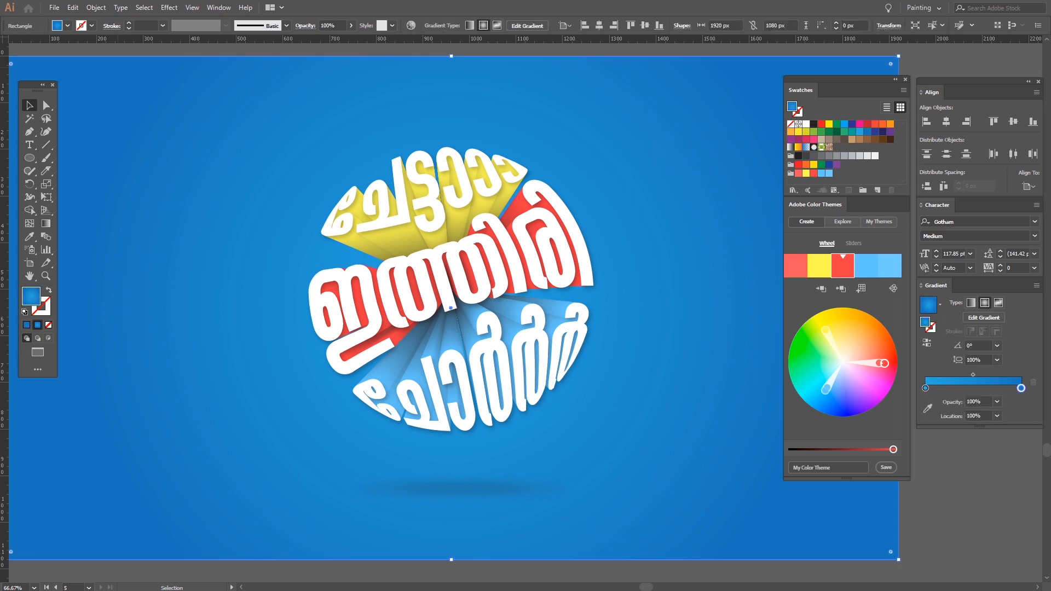
key(ctrl+shift+a)
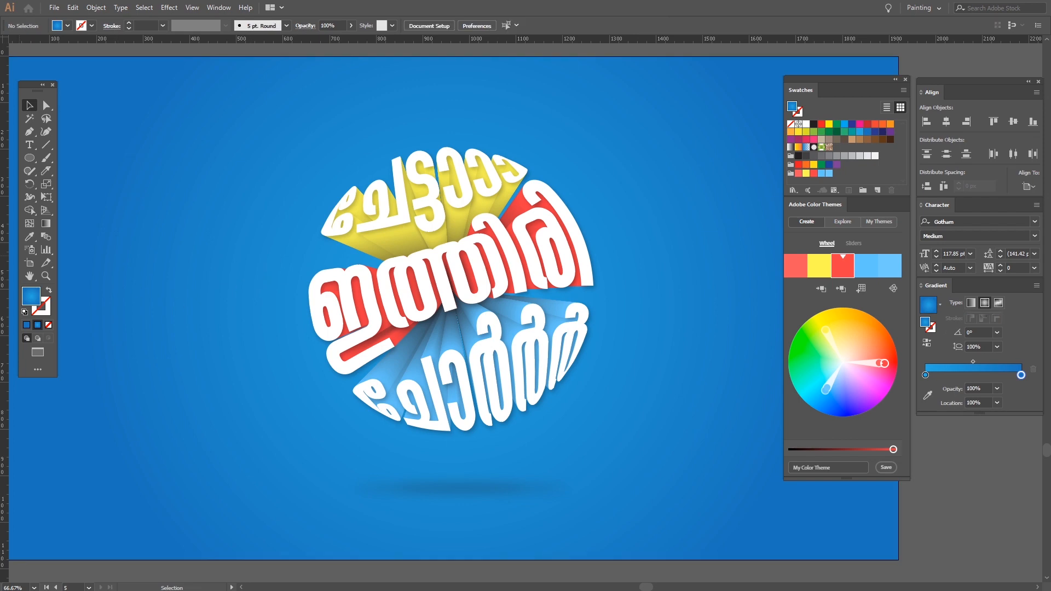
key(ctrl+z)
key(ctrl+shift+z)
key(ctrl+minus)
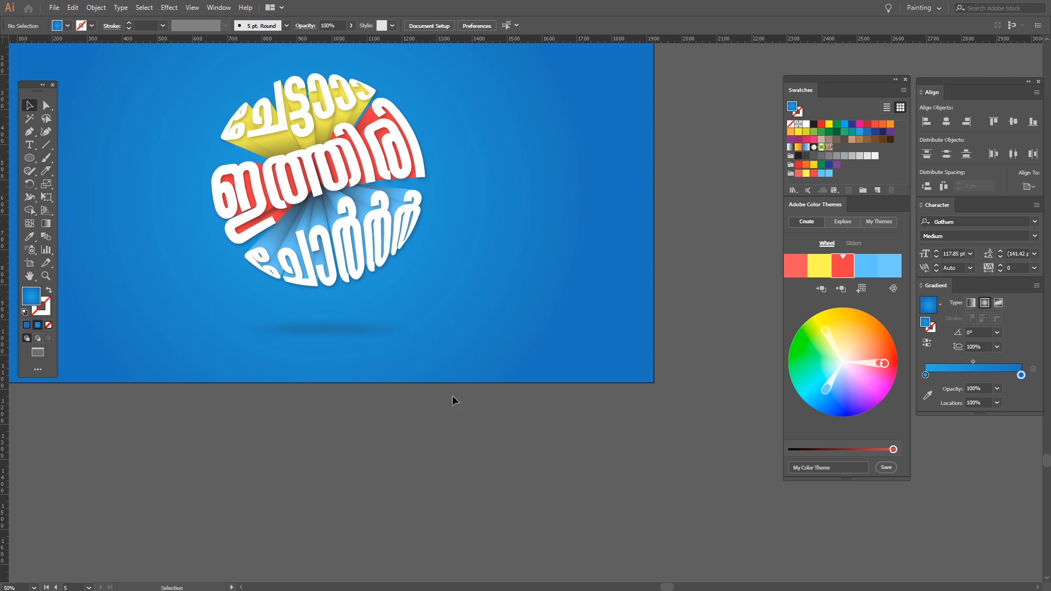
- Select the tilted lettering together with its shadow ellipses and group them
drag(209, 107, 203, 66)
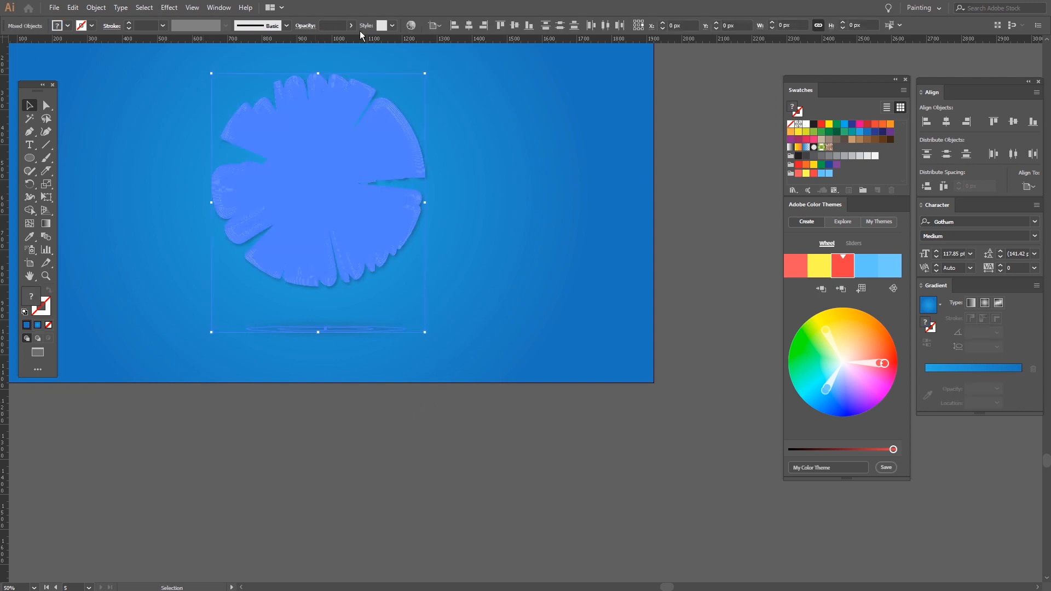
click(506, 174)
drag(359, 301, 393, 307)
click(429, 311)
drag(431, 255, 464, 338)
drag(298, 130, 404, 487)
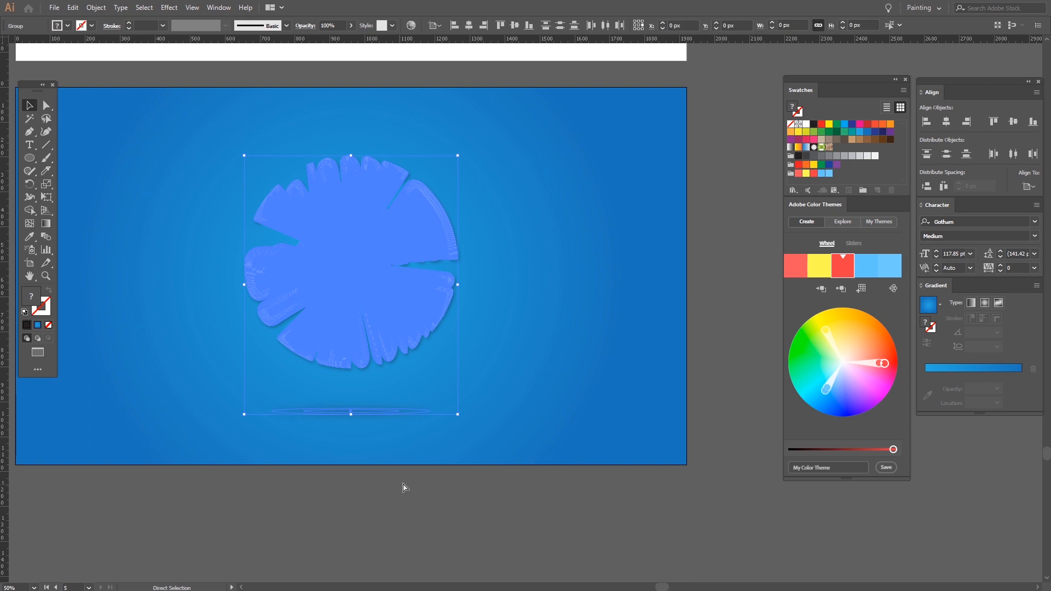
click(579, 385)
- Center the group of lettering and shadow horizontally and vertically on the artboard
click(411, 246)
click(468, 24)
click(516, 23)
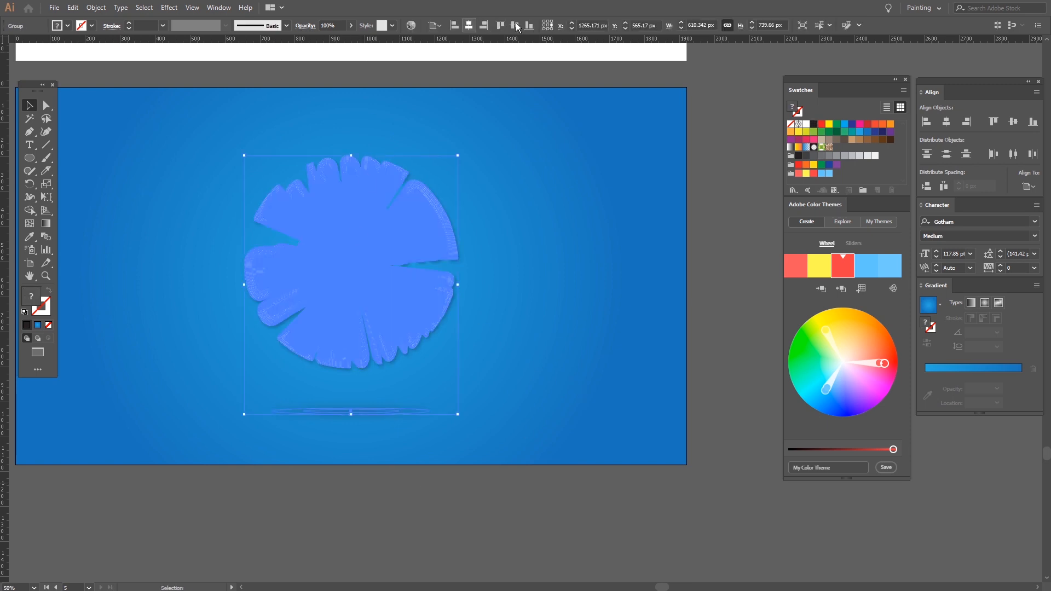
click(560, 222)
drag(535, 268, 597, 295)
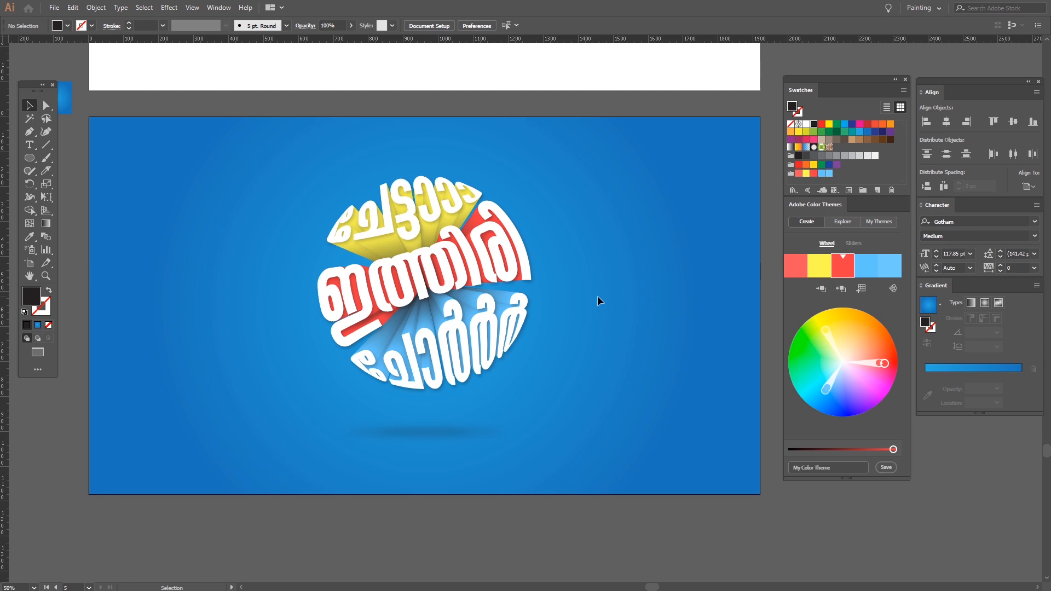
- Examine the finished lettering design, and go back through the artboards to the source text and divided circle on the first one
scroll(597, 296, up, 1)
drag(556, 294, 607, 298)
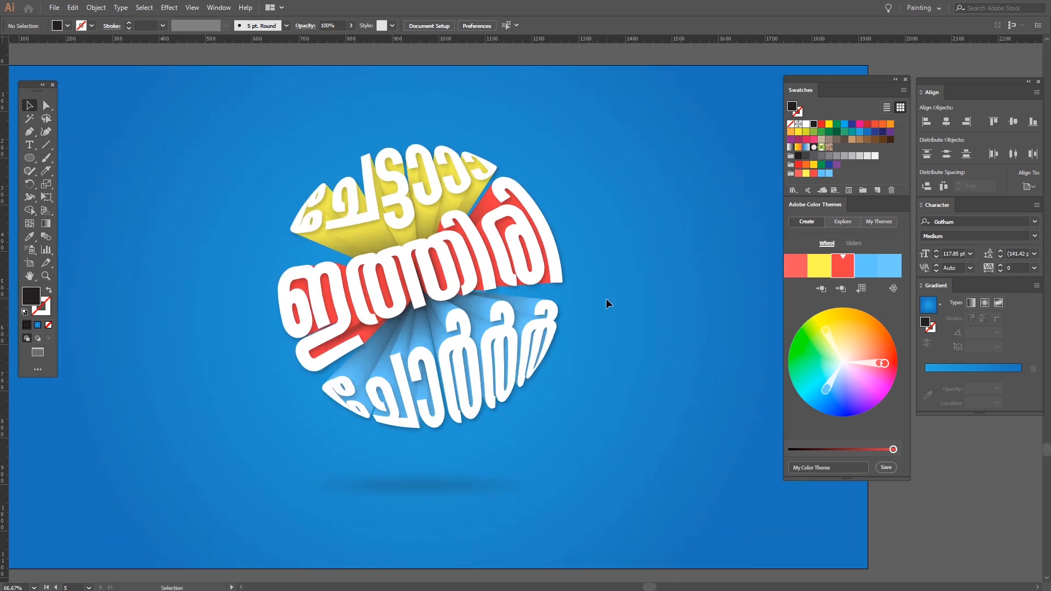
scroll(605, 298, down, 3)
drag(577, 171, 538, 474)
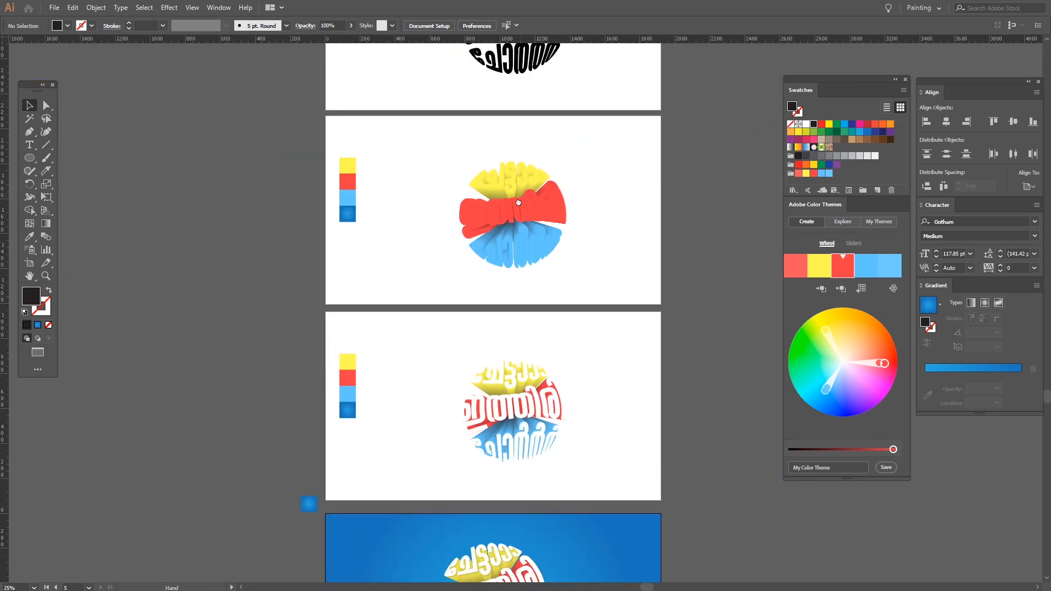
drag(519, 195, 521, 369)
scroll(488, 164, up, 6)
scroll(469, 248, up, 3)
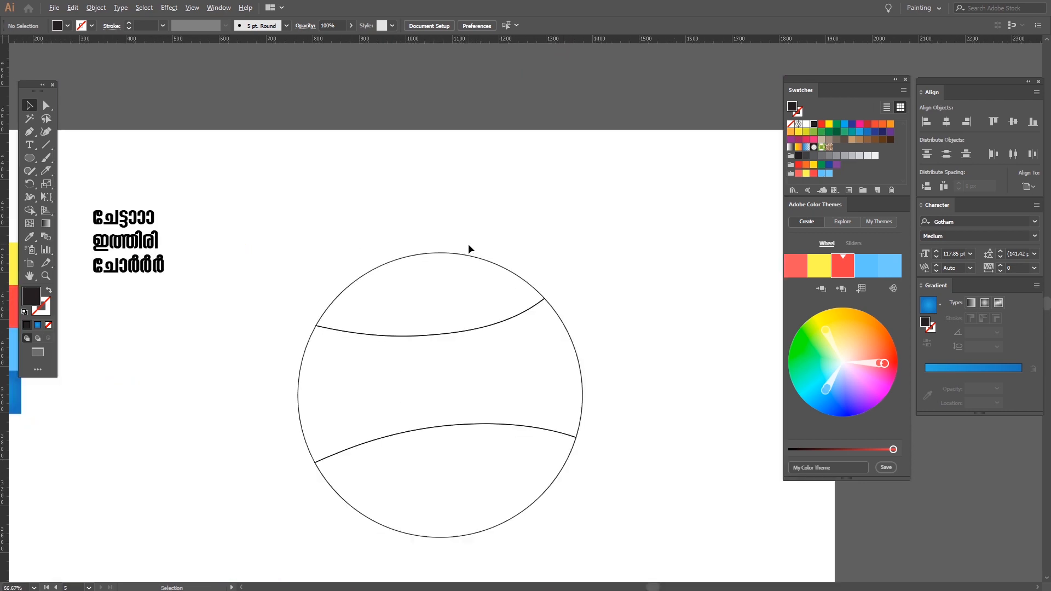
drag(332, 255, 421, 173)
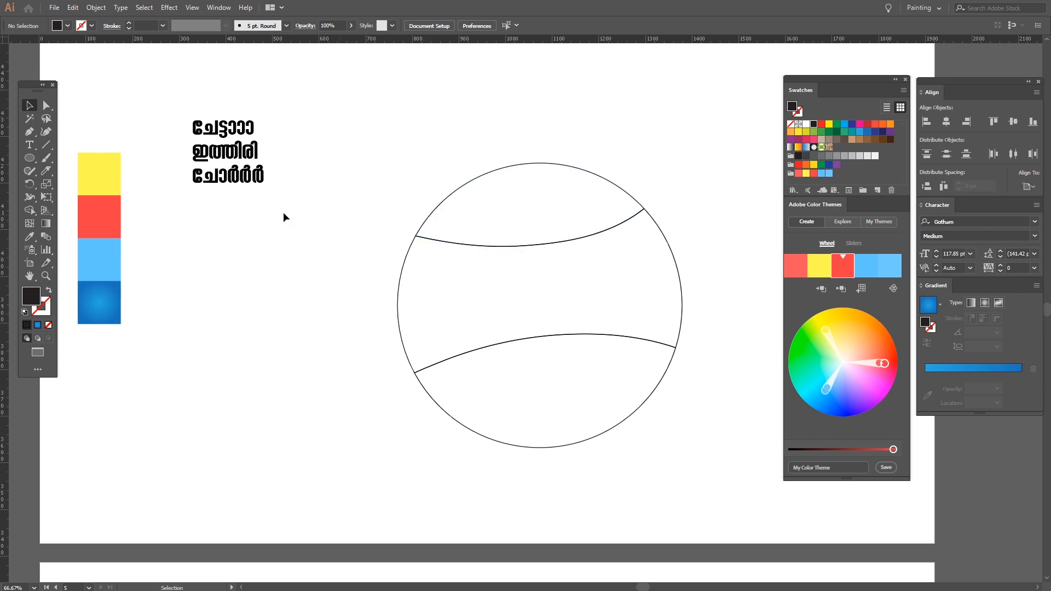
click(47, 171)
key(v)
key(space)
drag(499, 232, 485, 156)
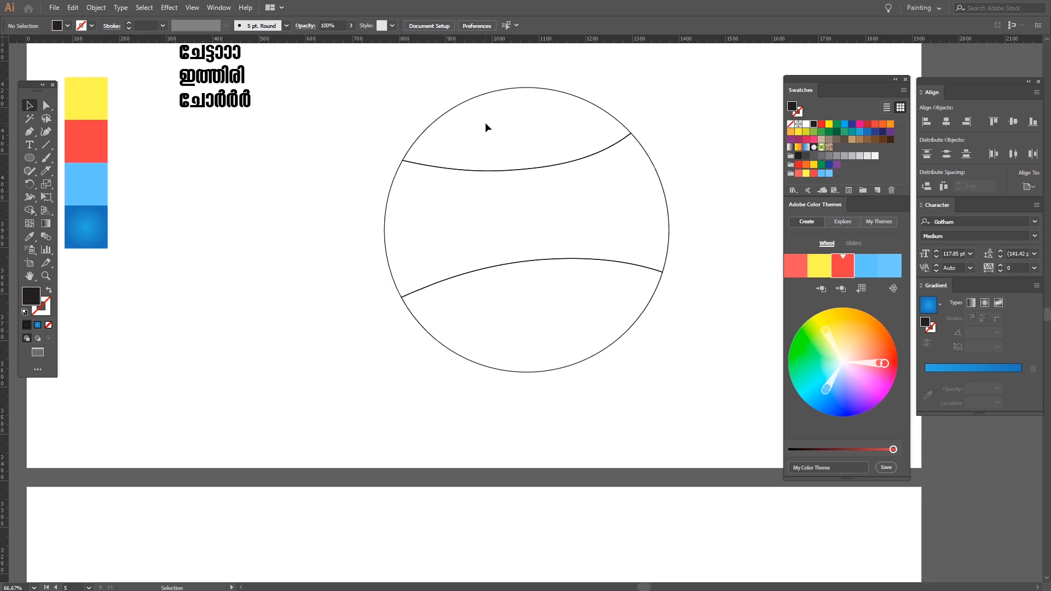
- Review the design stages in order, from the black warped lettering through the colored 3D depth to the final blue artboard
key(space)
drag(548, 457, 509, 219)
drag(496, 322, 544, 165)
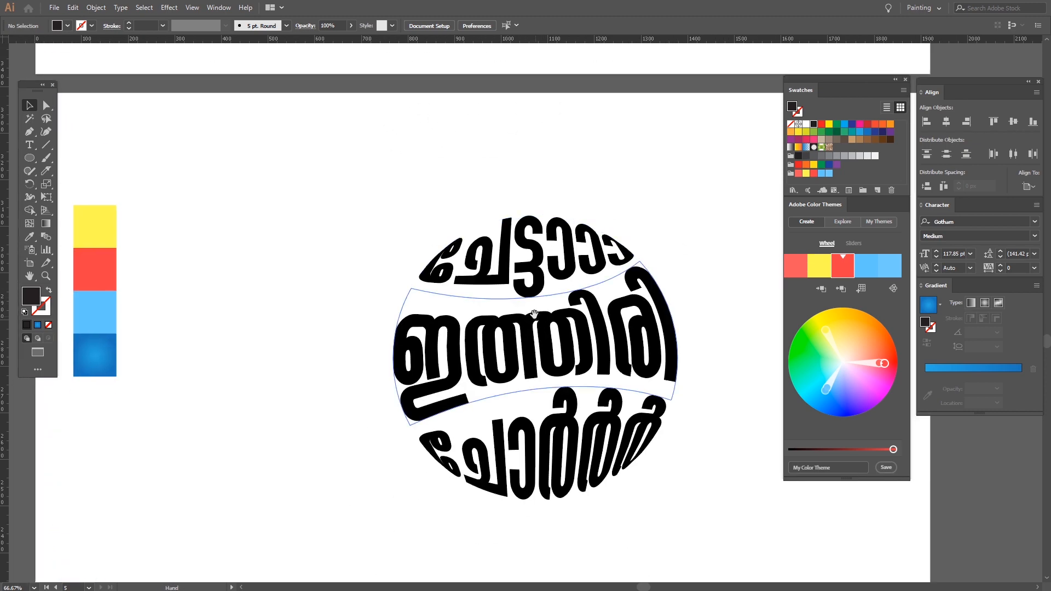
drag(535, 316, 524, 238)
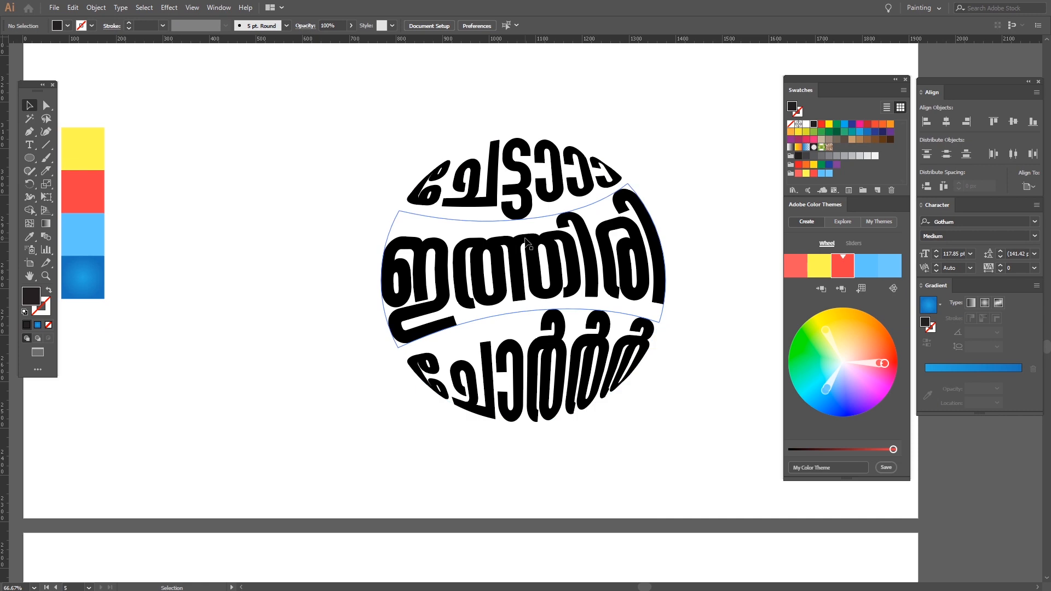
key(space)
drag(542, 292, 522, 112)
drag(499, 253, 493, 169)
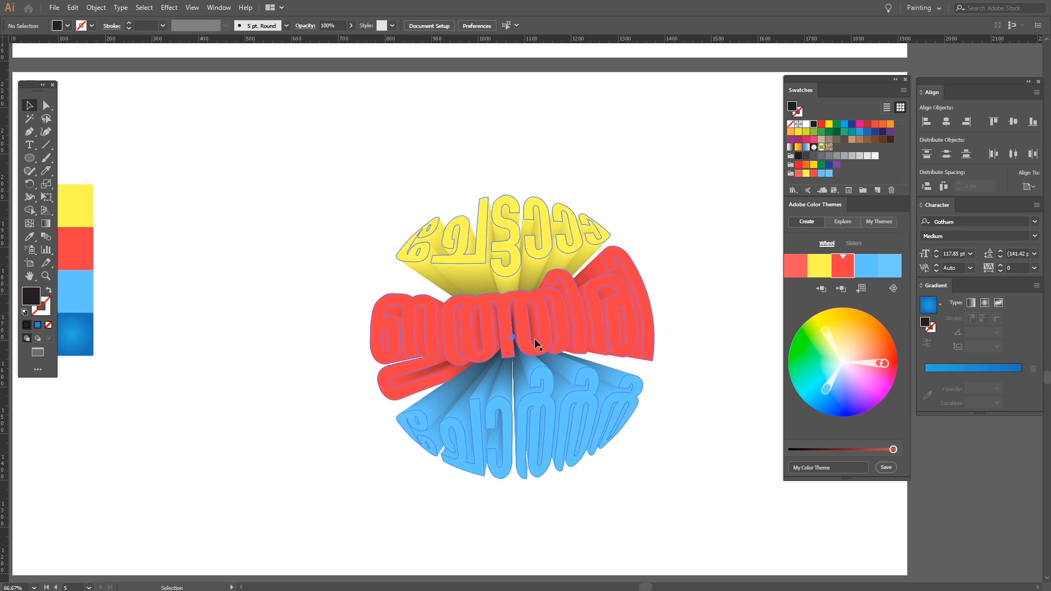
drag(547, 364, 554, 82)
drag(503, 301, 486, 108)
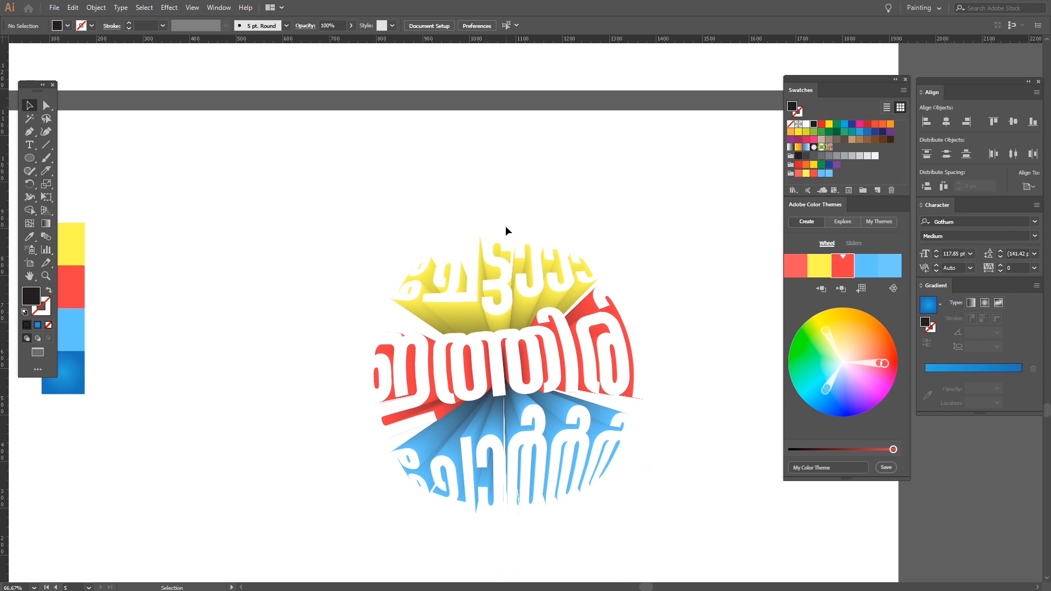
drag(500, 304, 498, 90)
drag(433, 506, 435, 131)
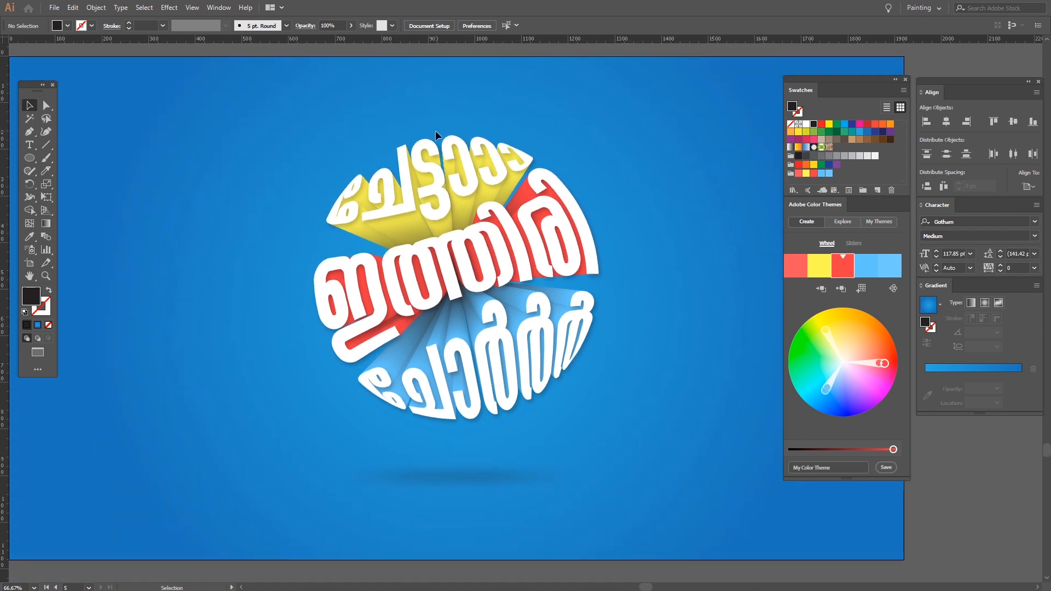